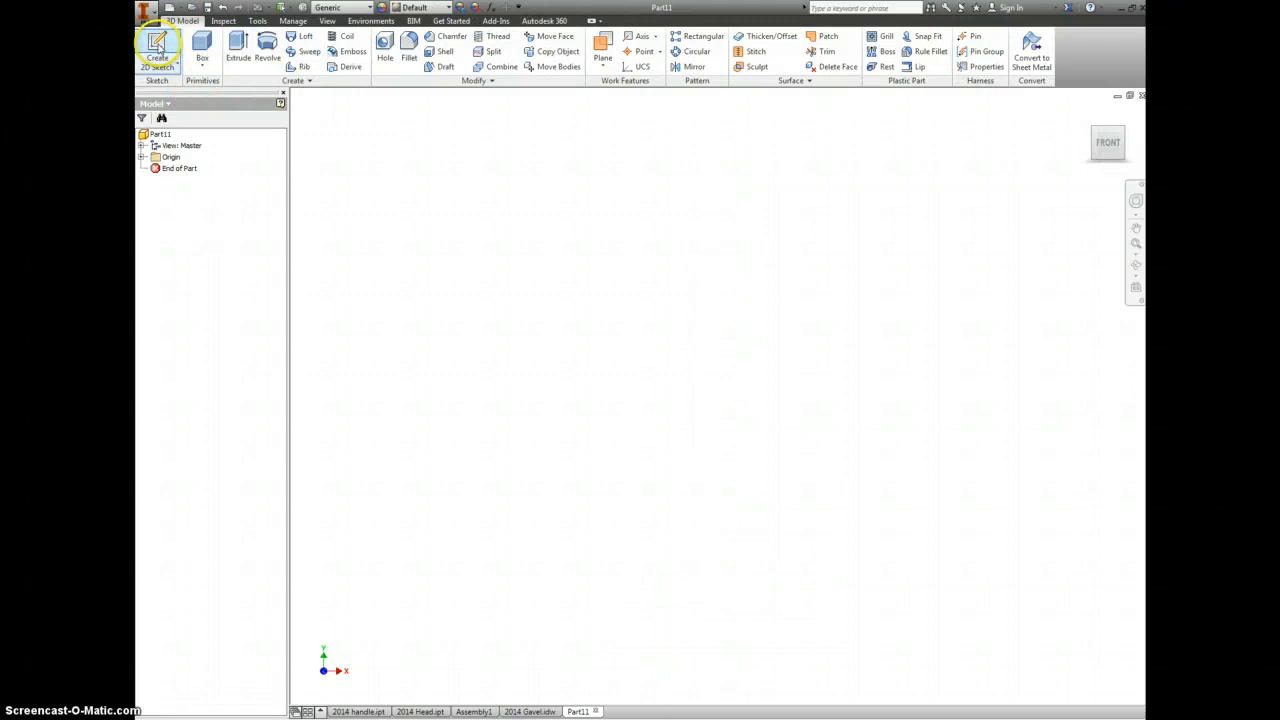
Sketch a 1 in diameter circle centred on the origin on the XY plane and finish the sketch
left_click(157, 45)
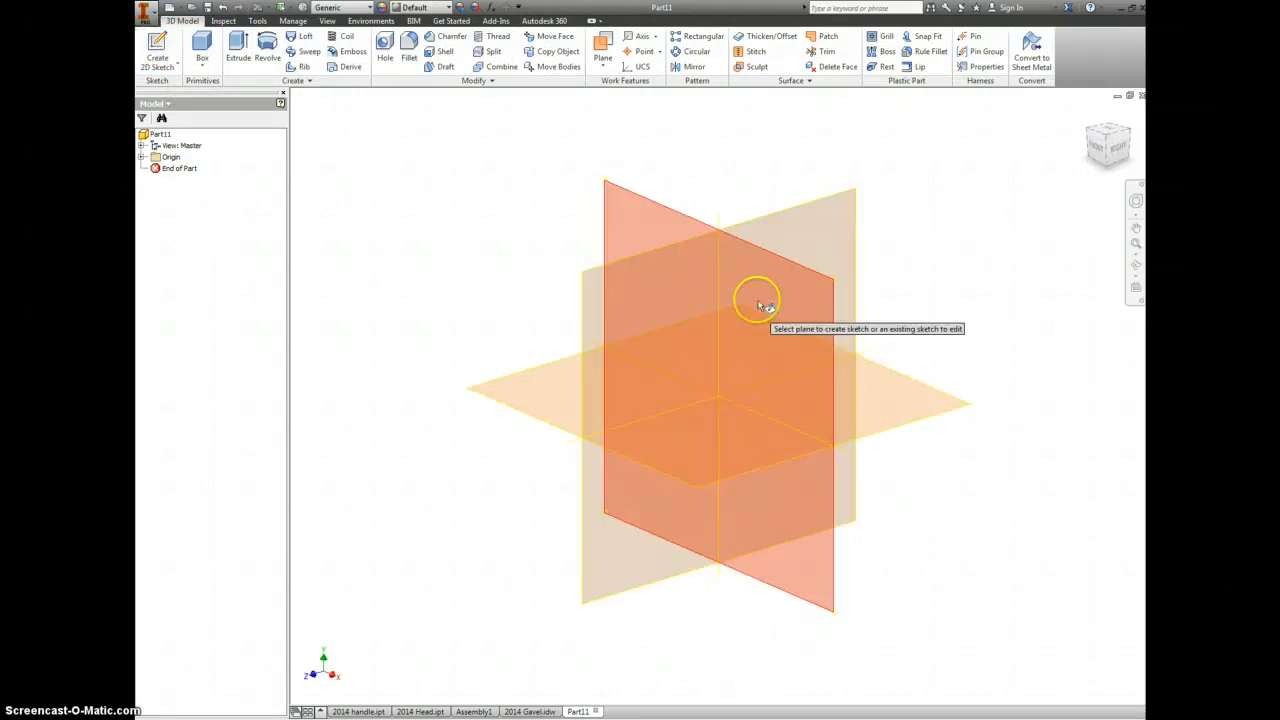
left_click(764, 300)
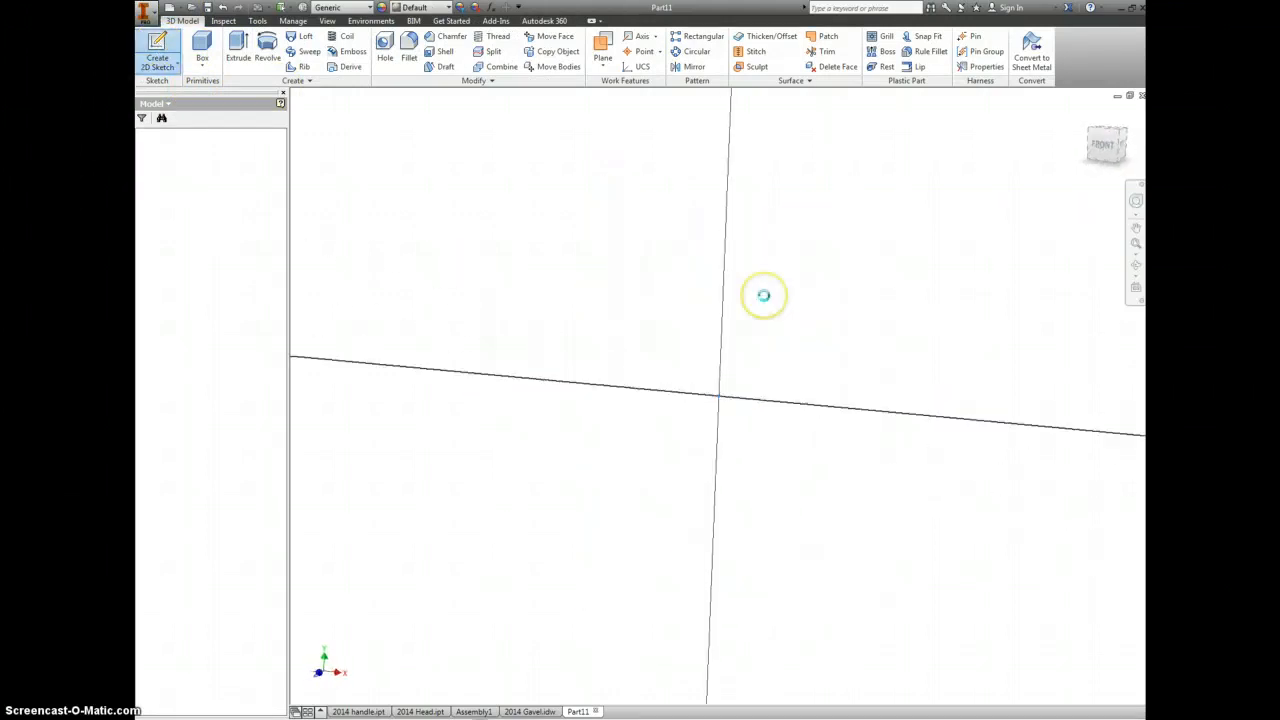
left_click(175, 41)
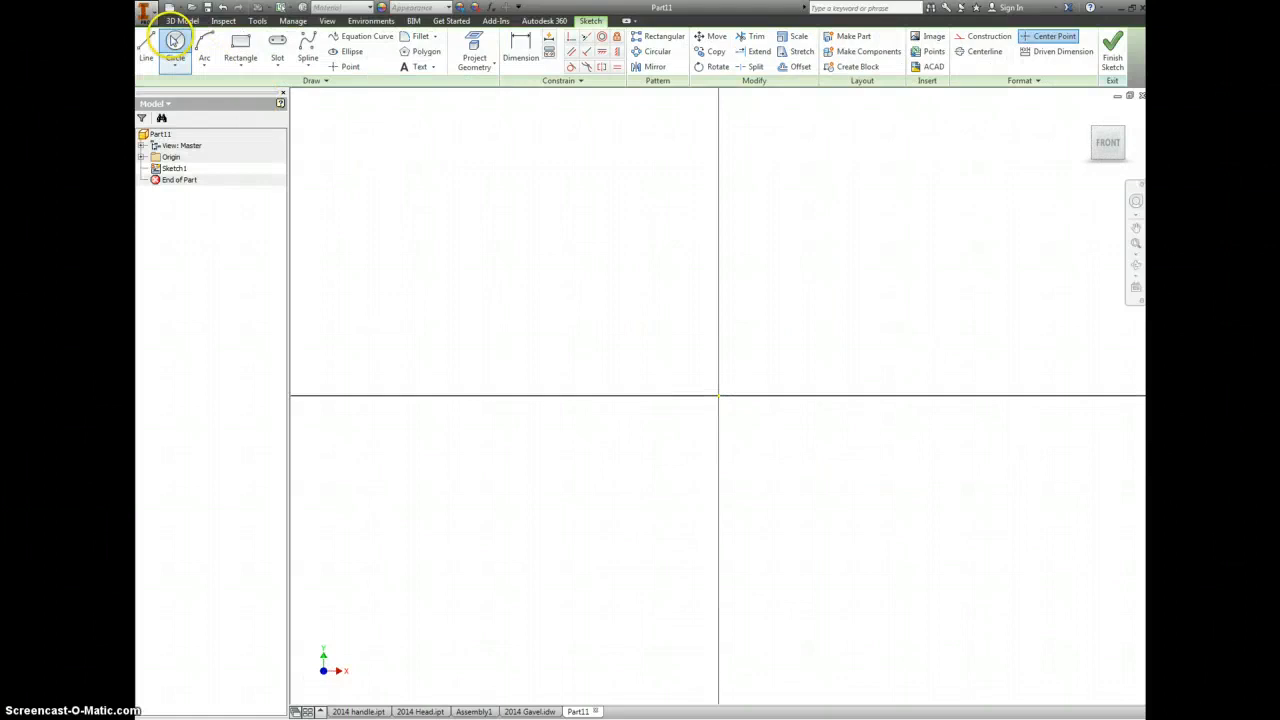
left_click(718, 396)
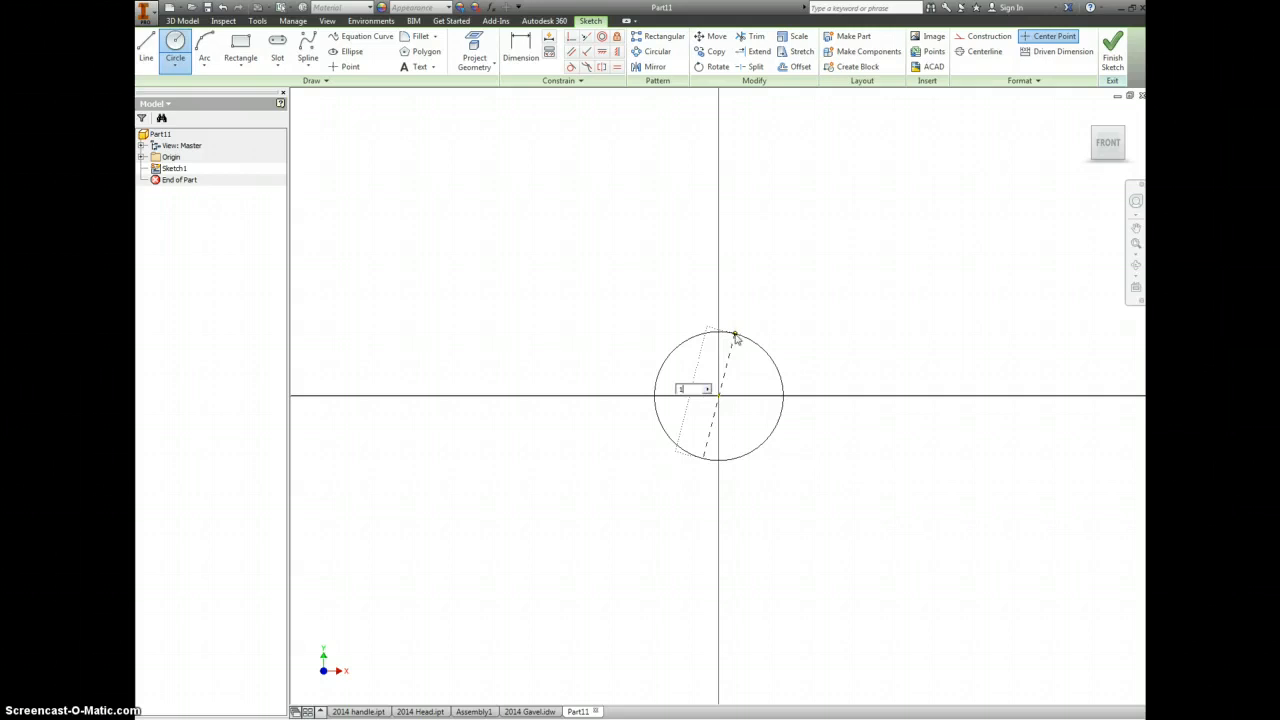
type("1")
key("Return")
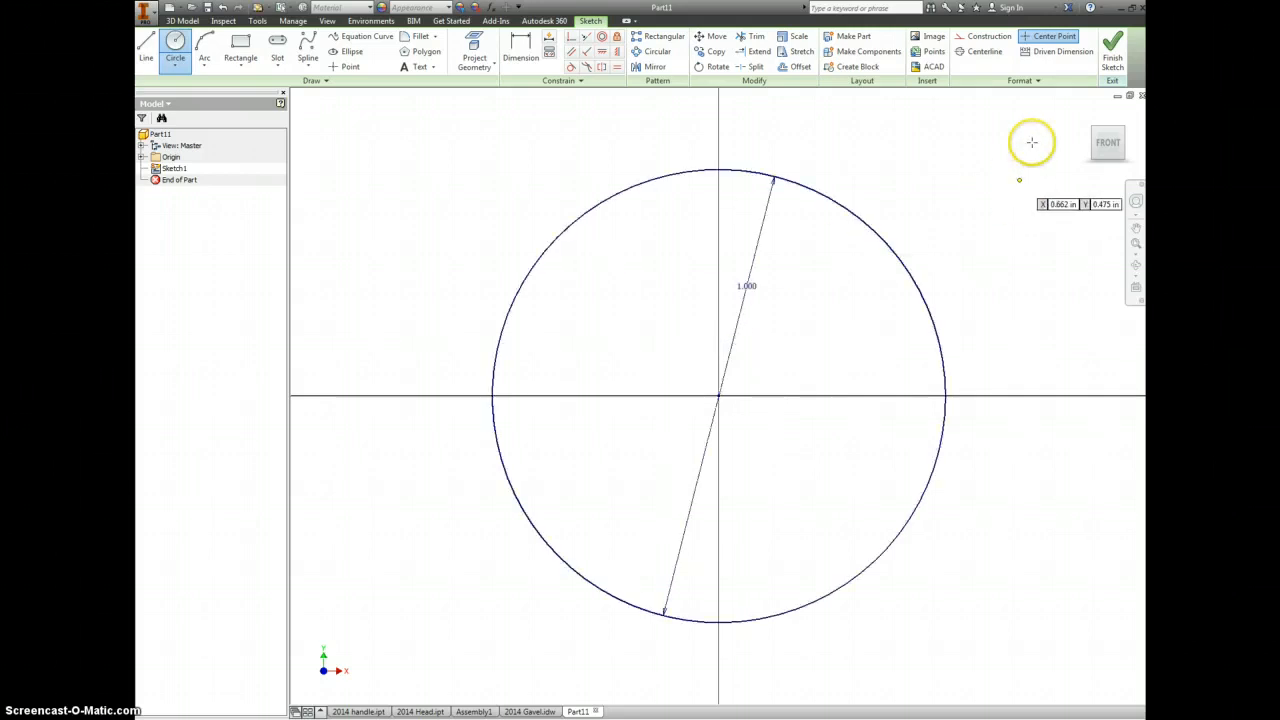
left_click(1111, 58)
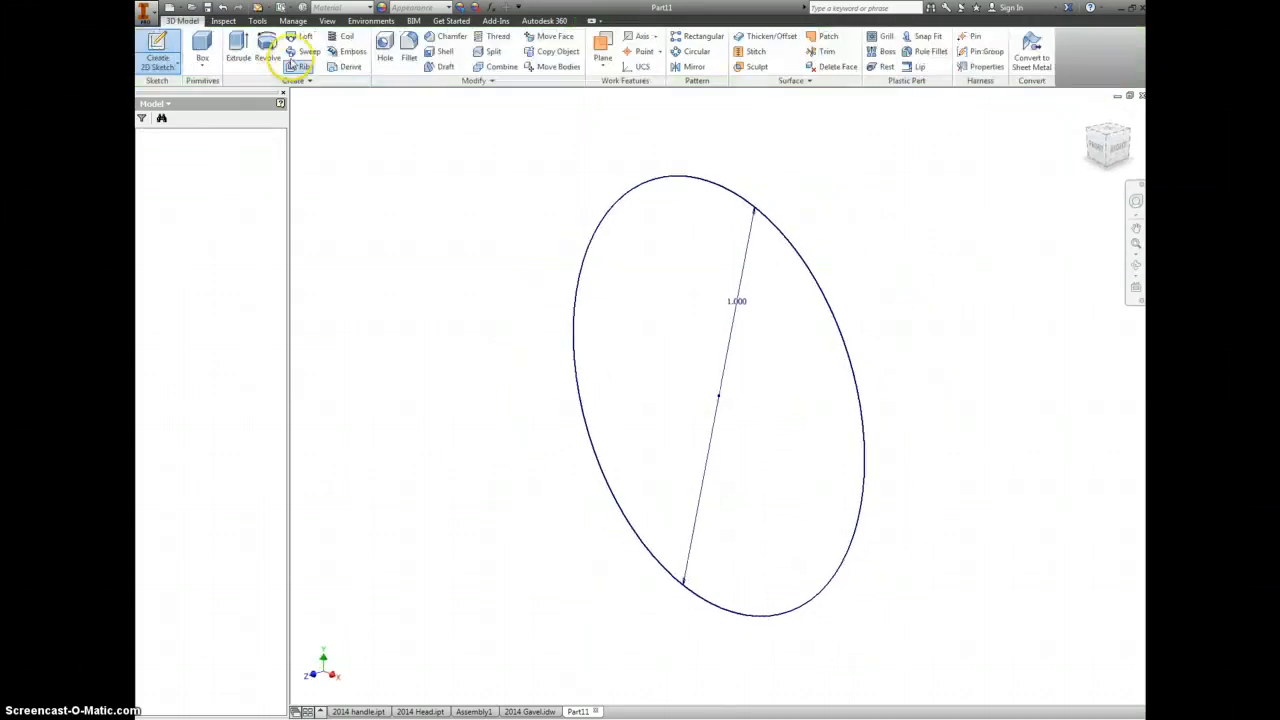
Extrude the circle symmetrically about the sketch plane to a total length of 2.75 in
left_click(238, 45)
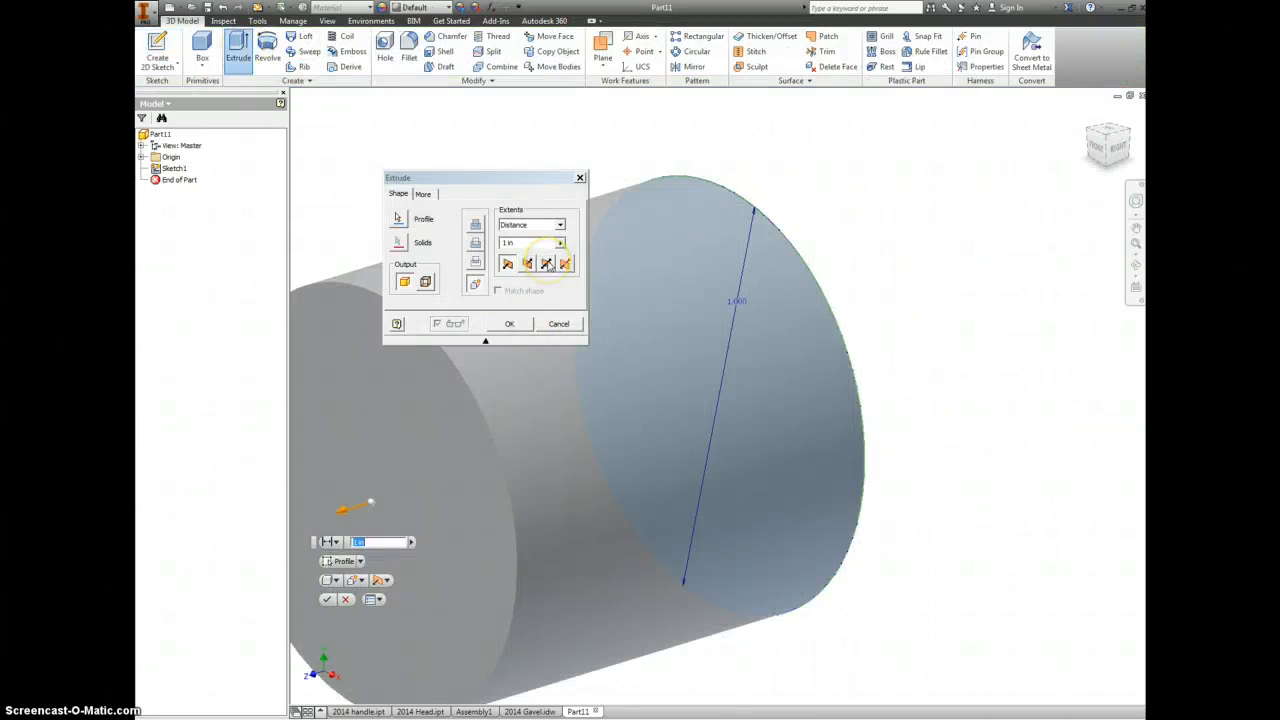
left_click(547, 263)
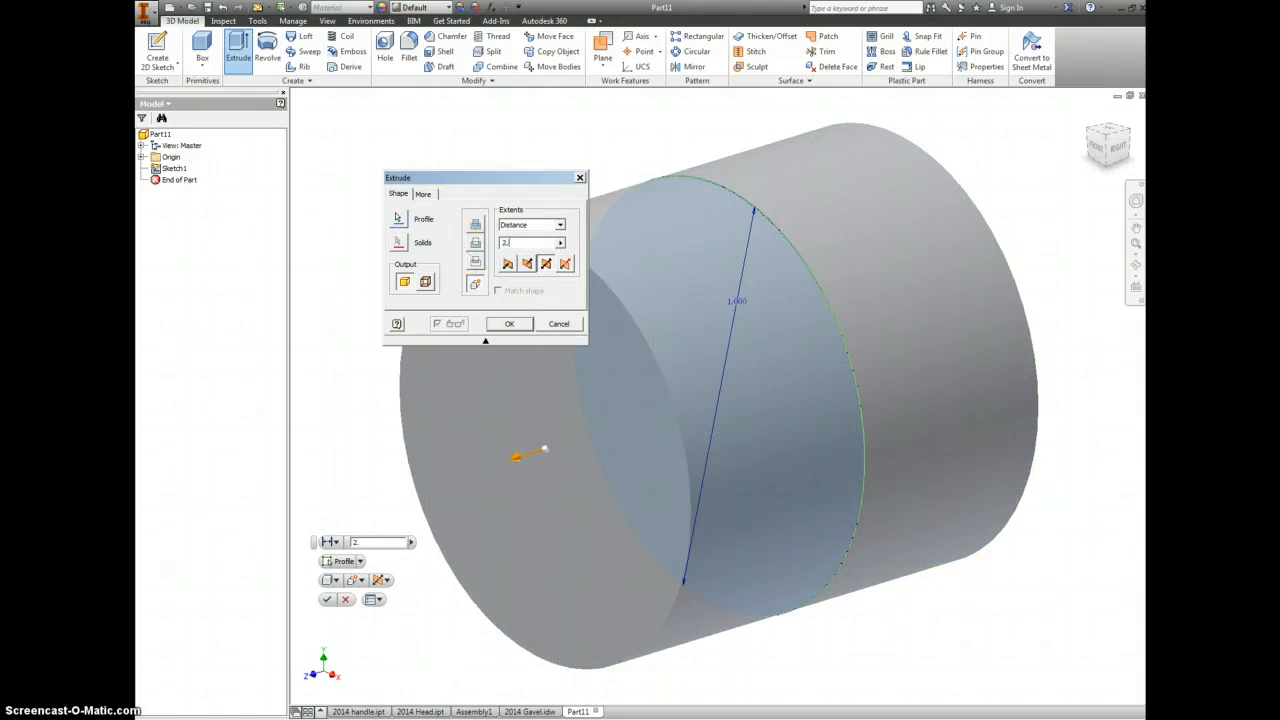
key("Return")
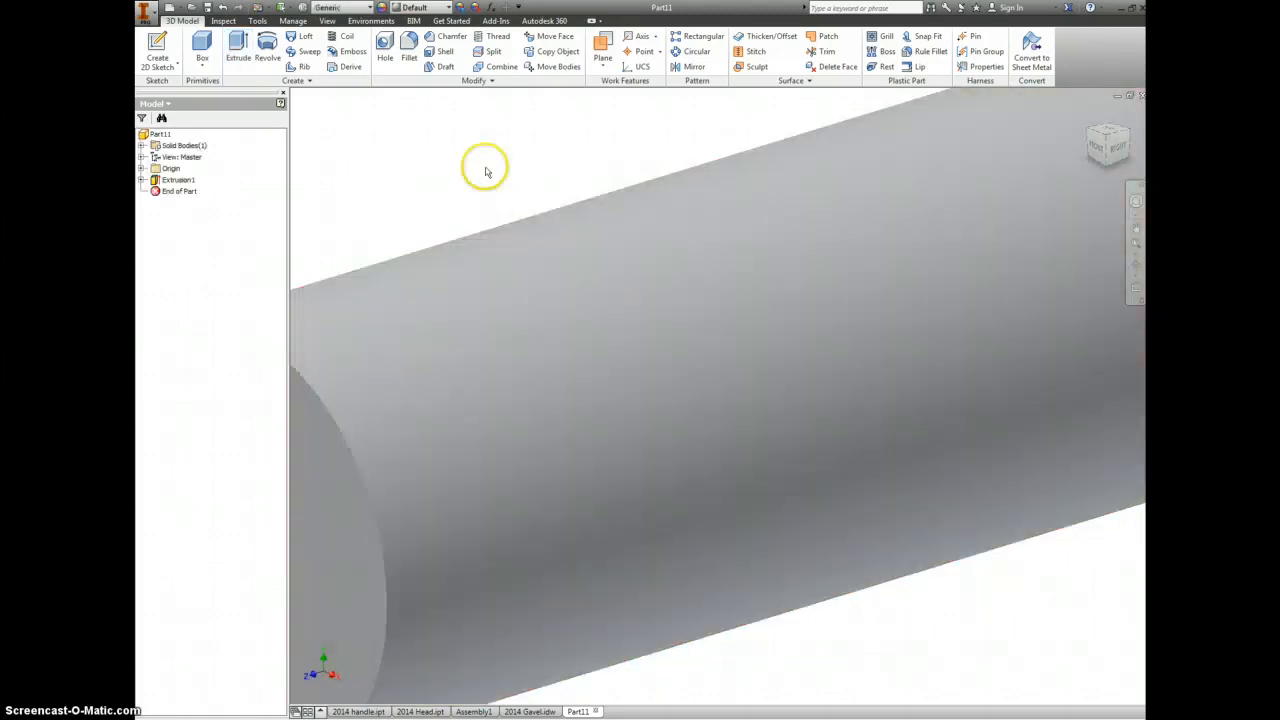
scroll(479, 188, "up", 1)
scroll(478, 188, "up", 2)
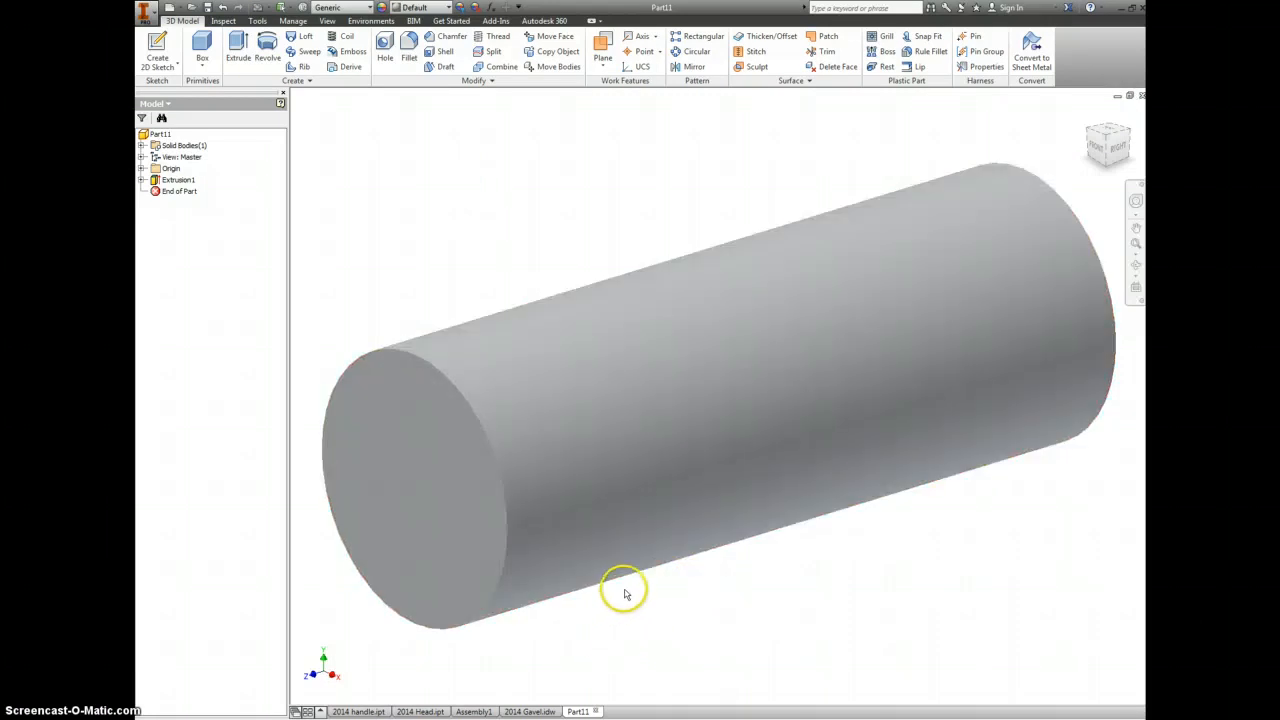
Start a new sketch on the YZ plane and slice the graphics to expose the cylinder's section
left_click(142, 168)
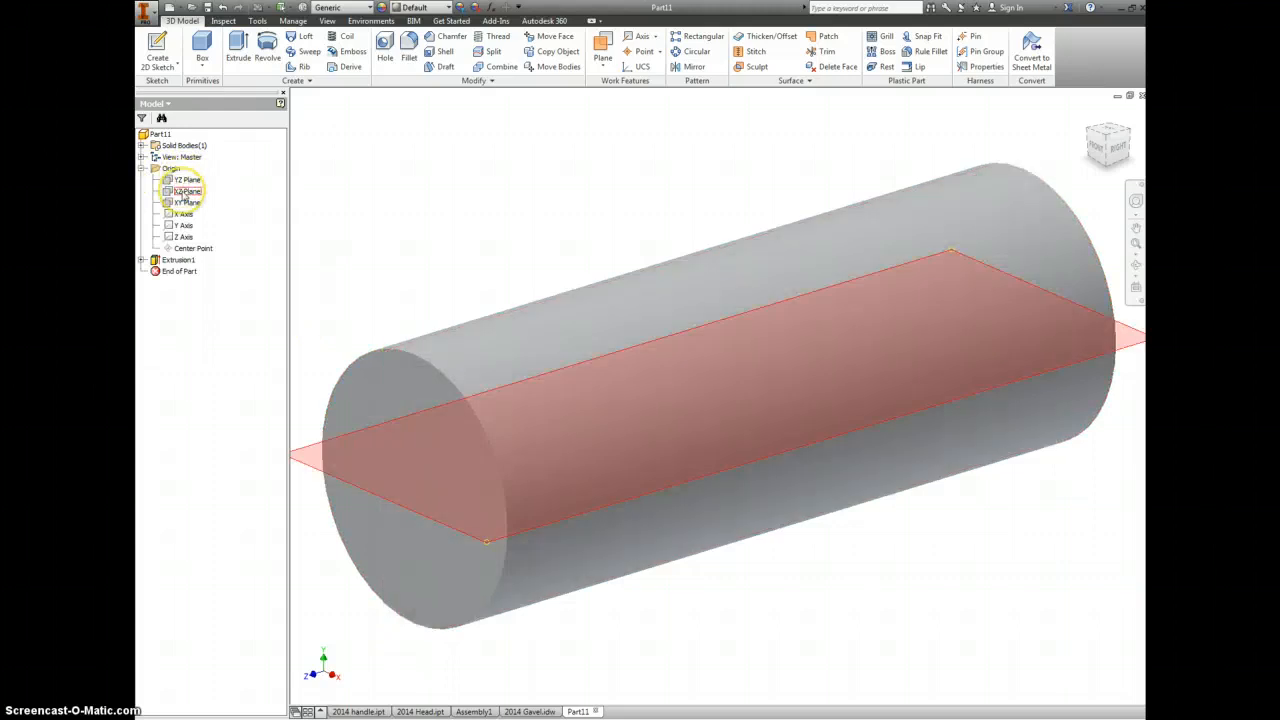
right_click(185, 181)
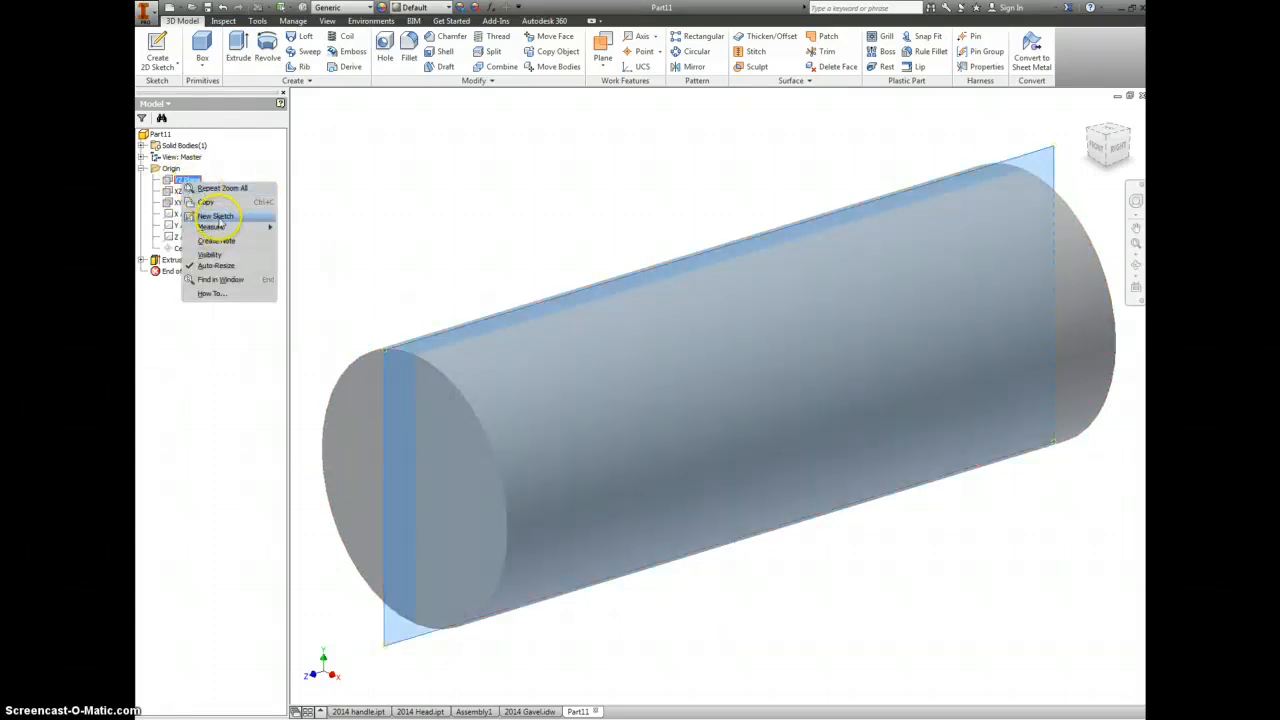
left_click(220, 217)
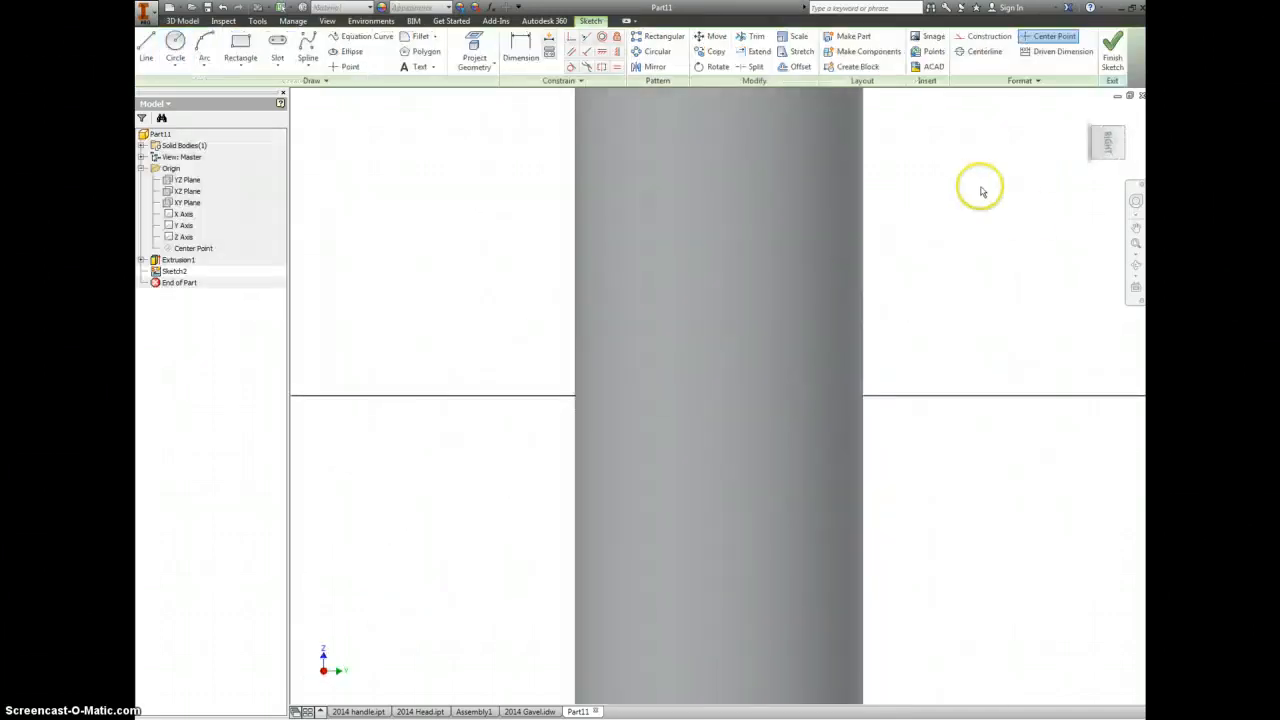
left_click(1118, 121)
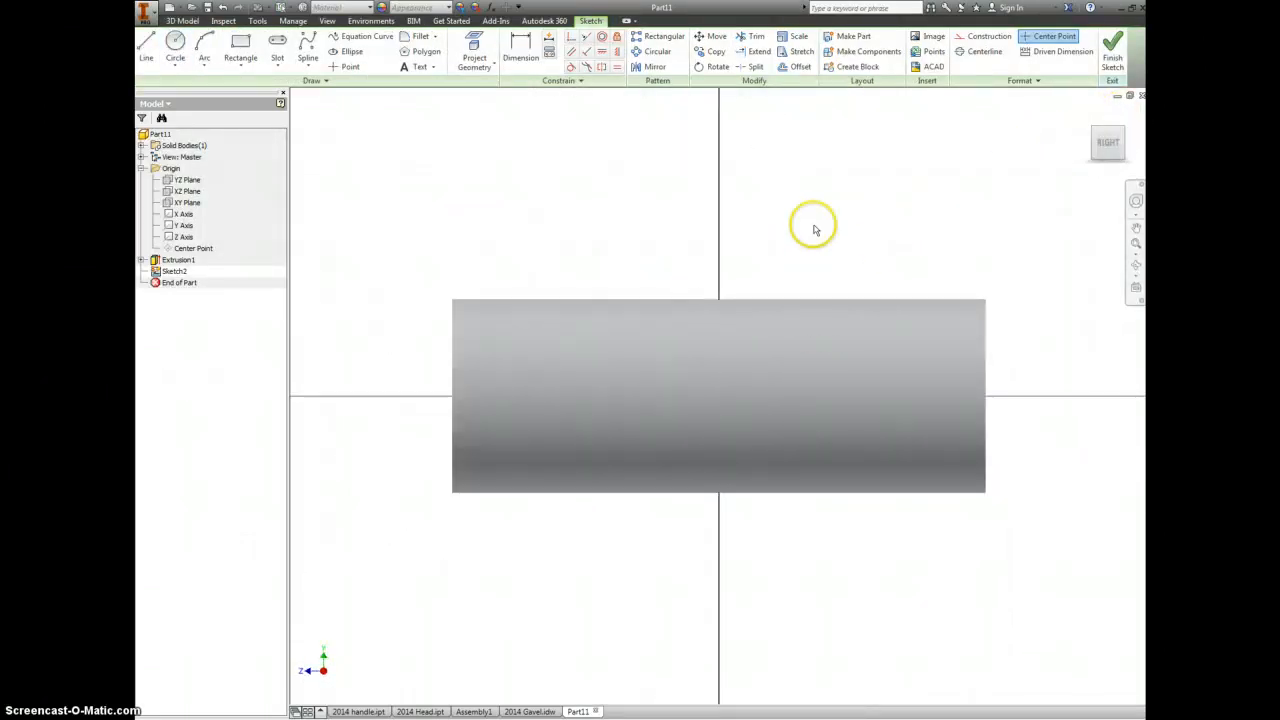
right_click(815, 230)
left_click(843, 378)
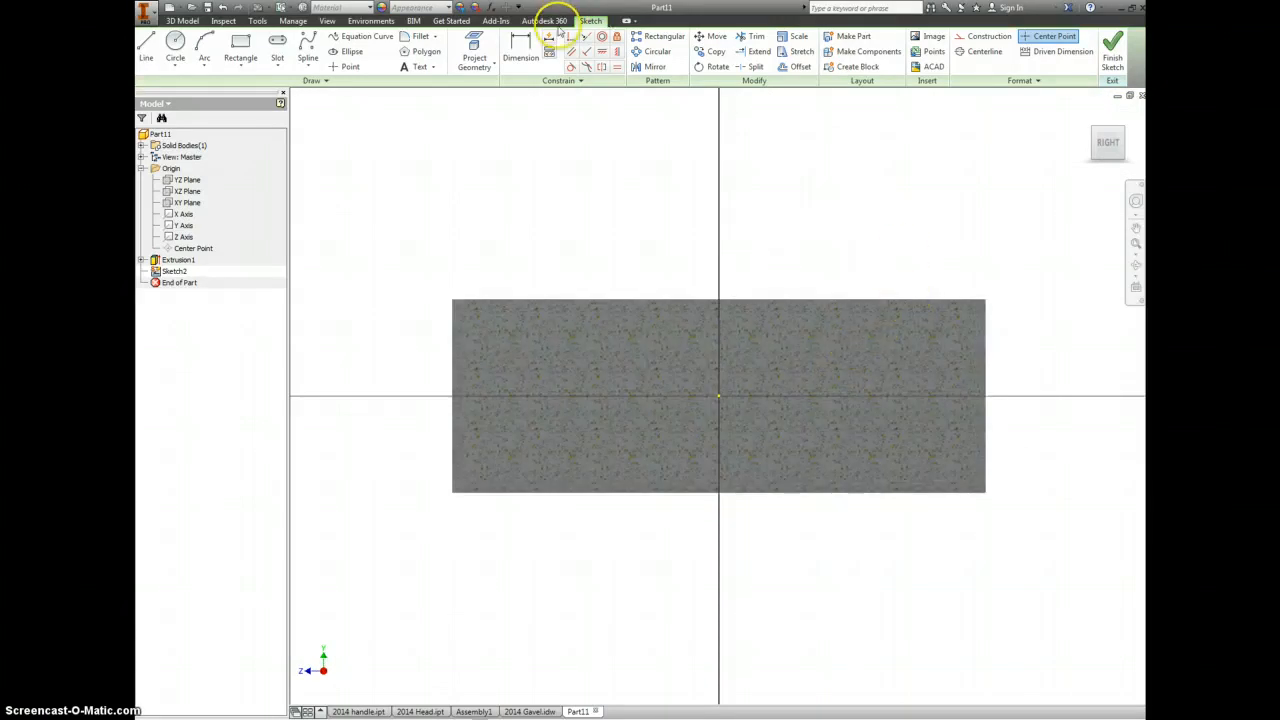
Project the cylinder's upper edge and right end edge into the sketch
left_click(474, 48)
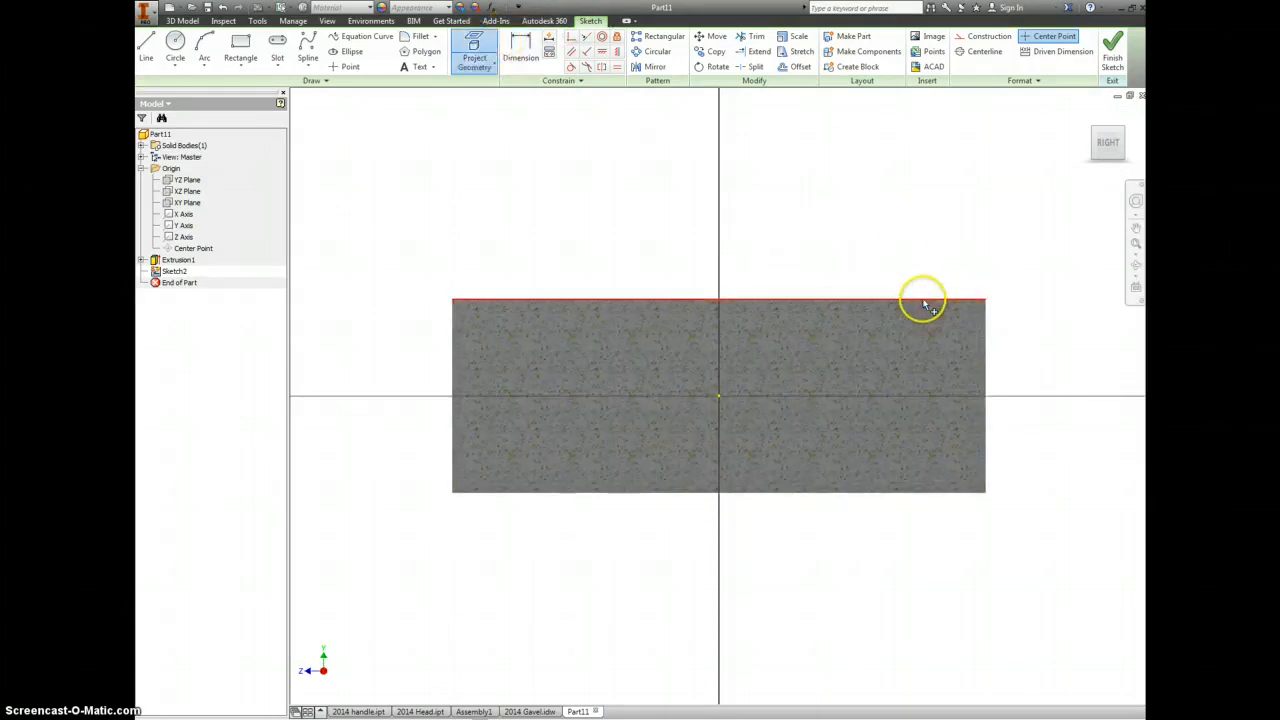
left_click(1016, 296)
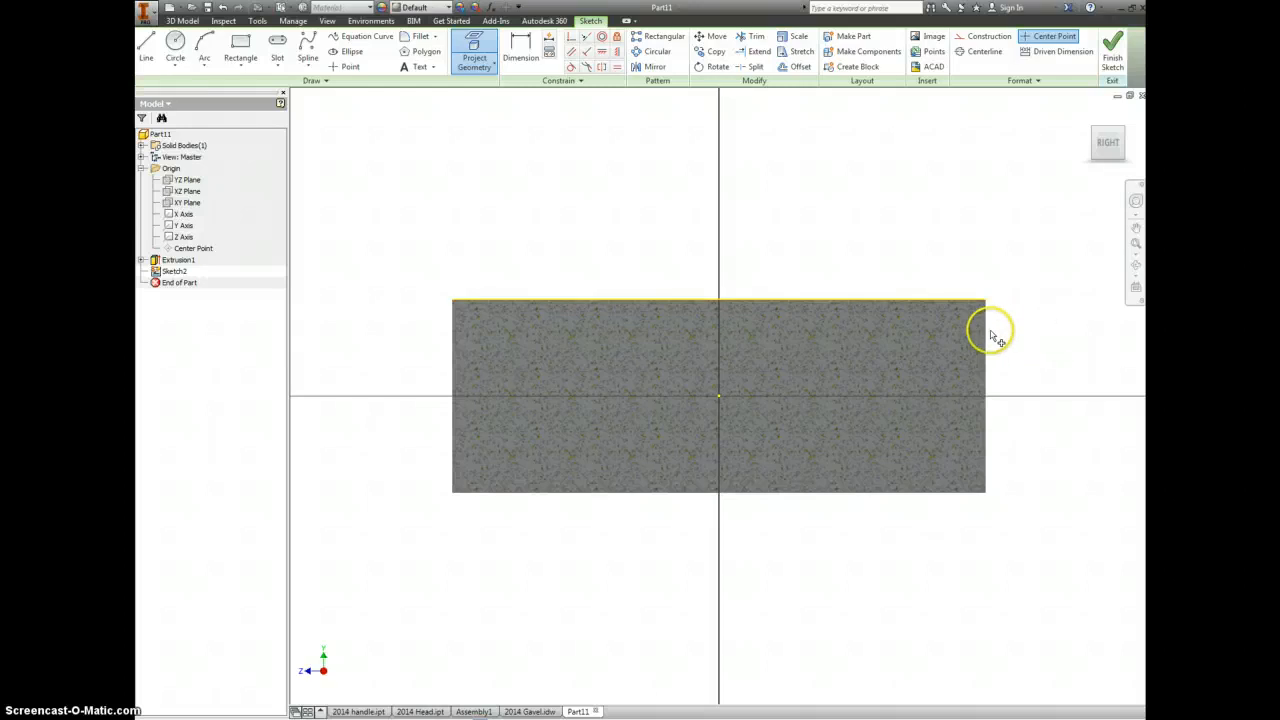
left_click(990, 393)
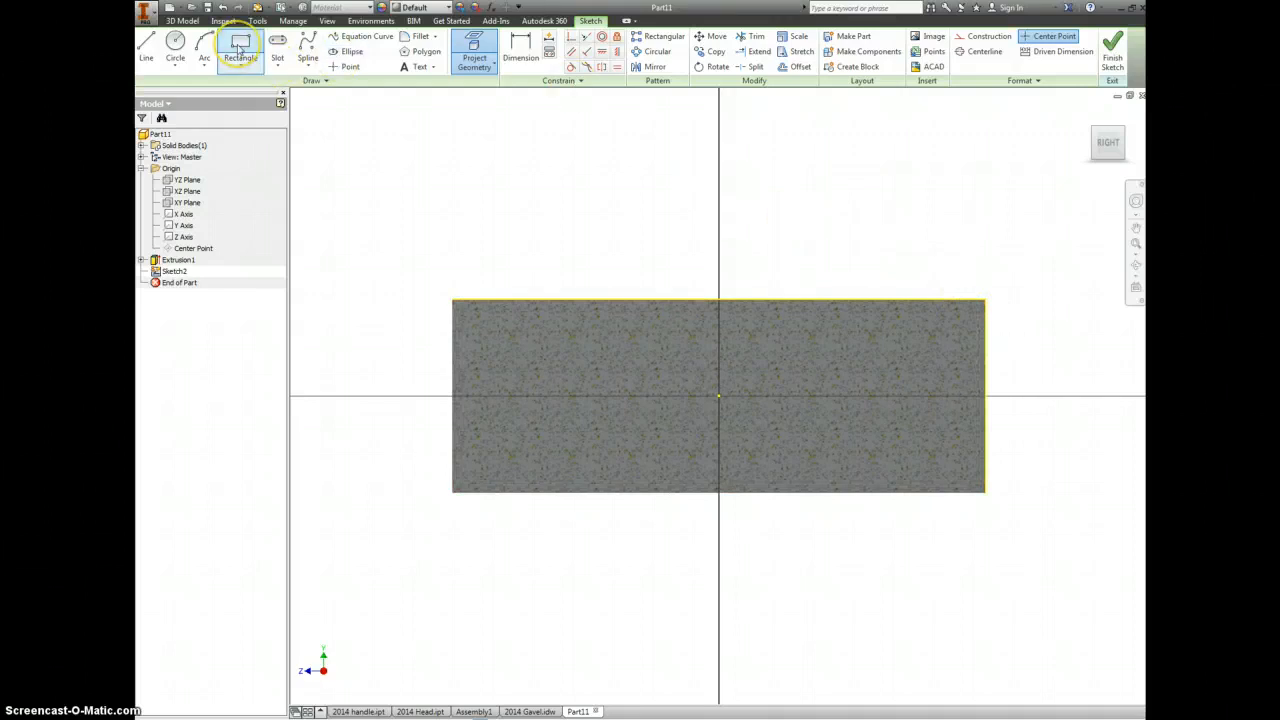
Draw a rectangle straddling the cylinder's upper edge, about 0.14 in from its right end
left_click(240, 48)
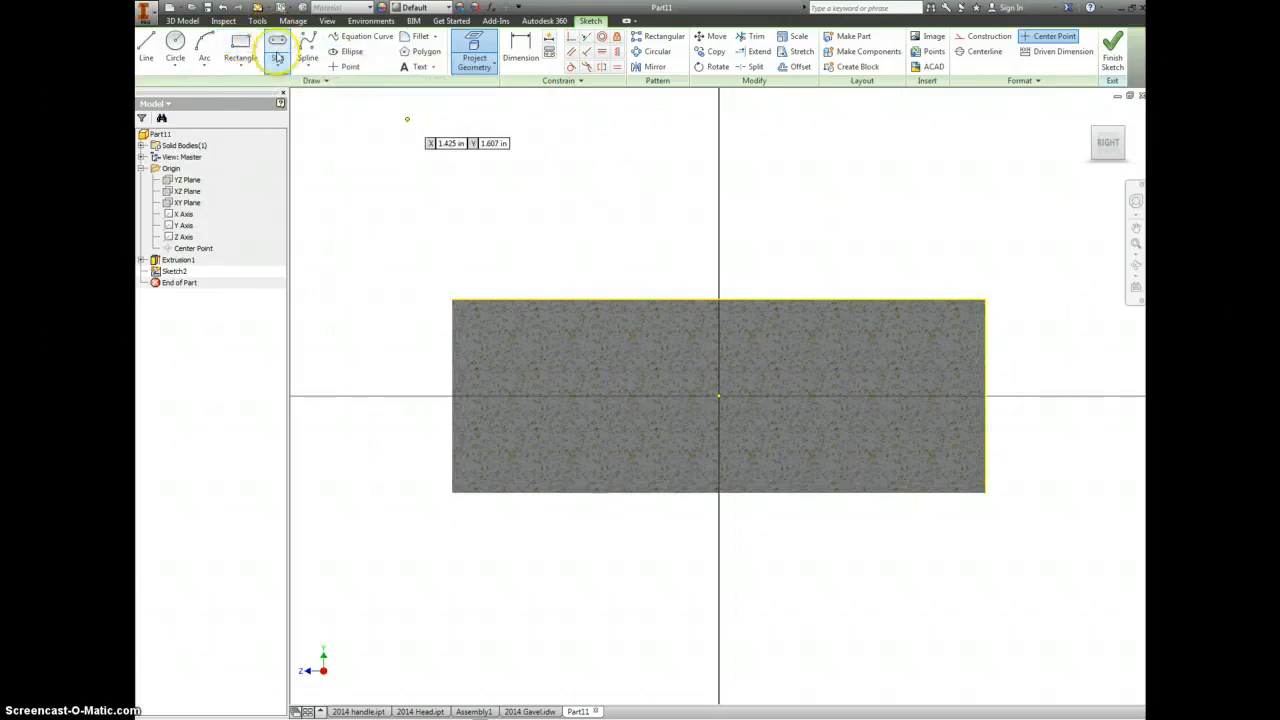
left_click(243, 45)
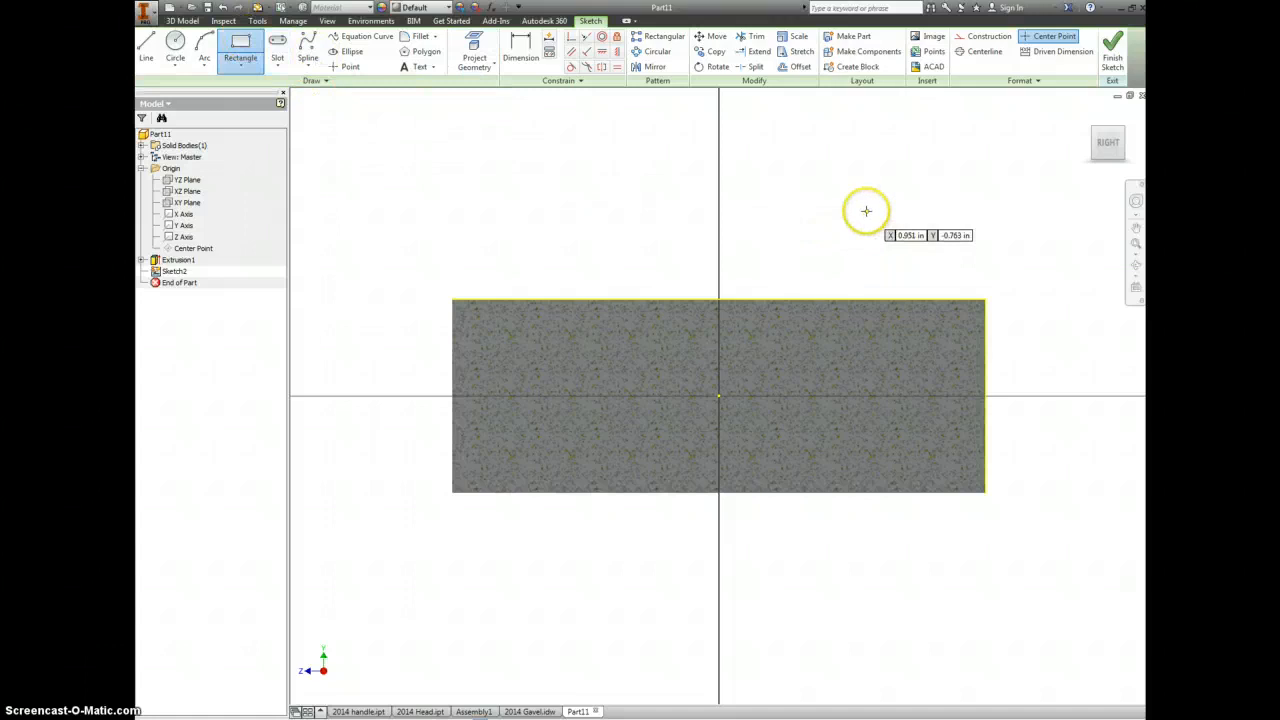
left_click(958, 287)
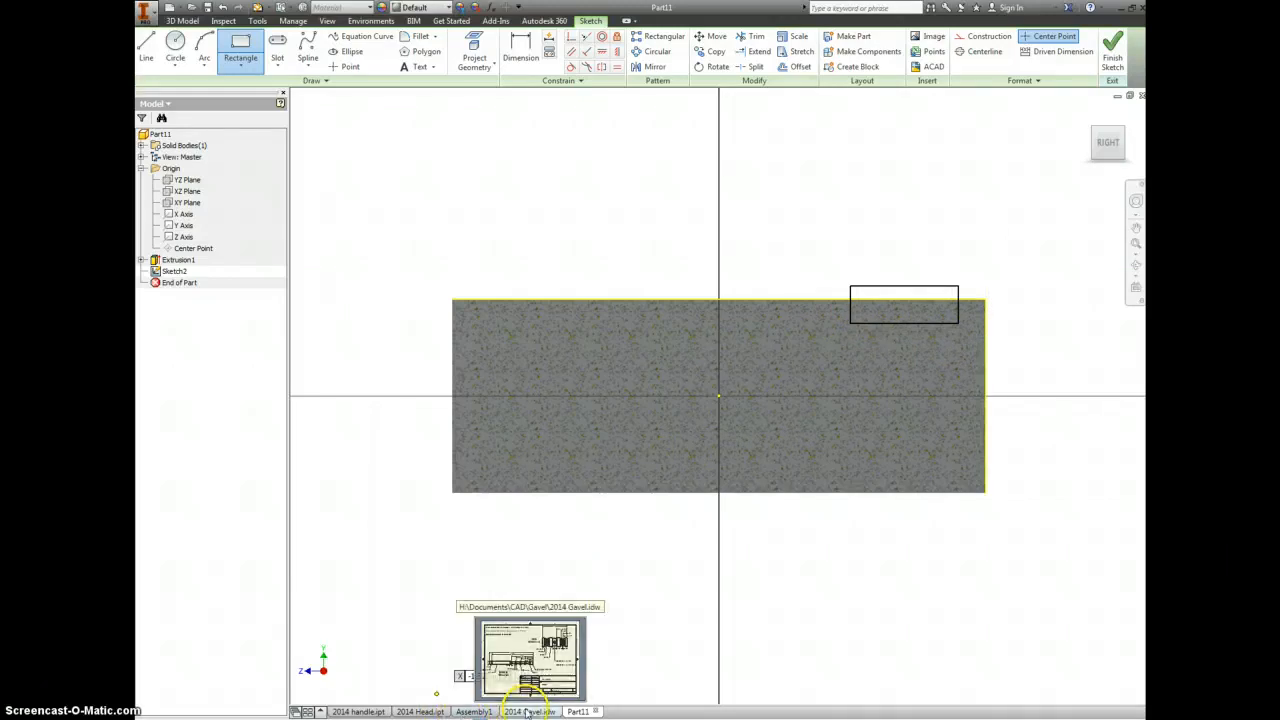
Consult the 2014 Gavel drawing and dimension the rectangle's near side .25 in from the cylinder's right end
left_click(530, 711)
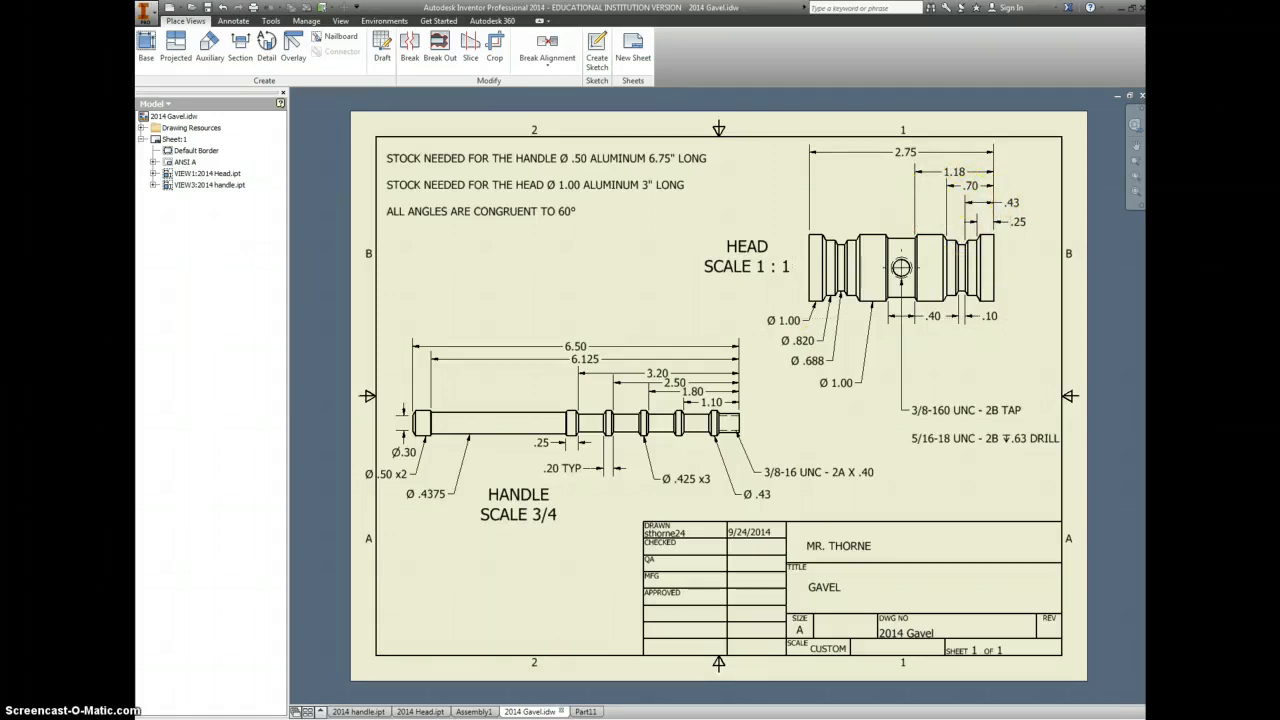
left_click(585, 711)
key("d")
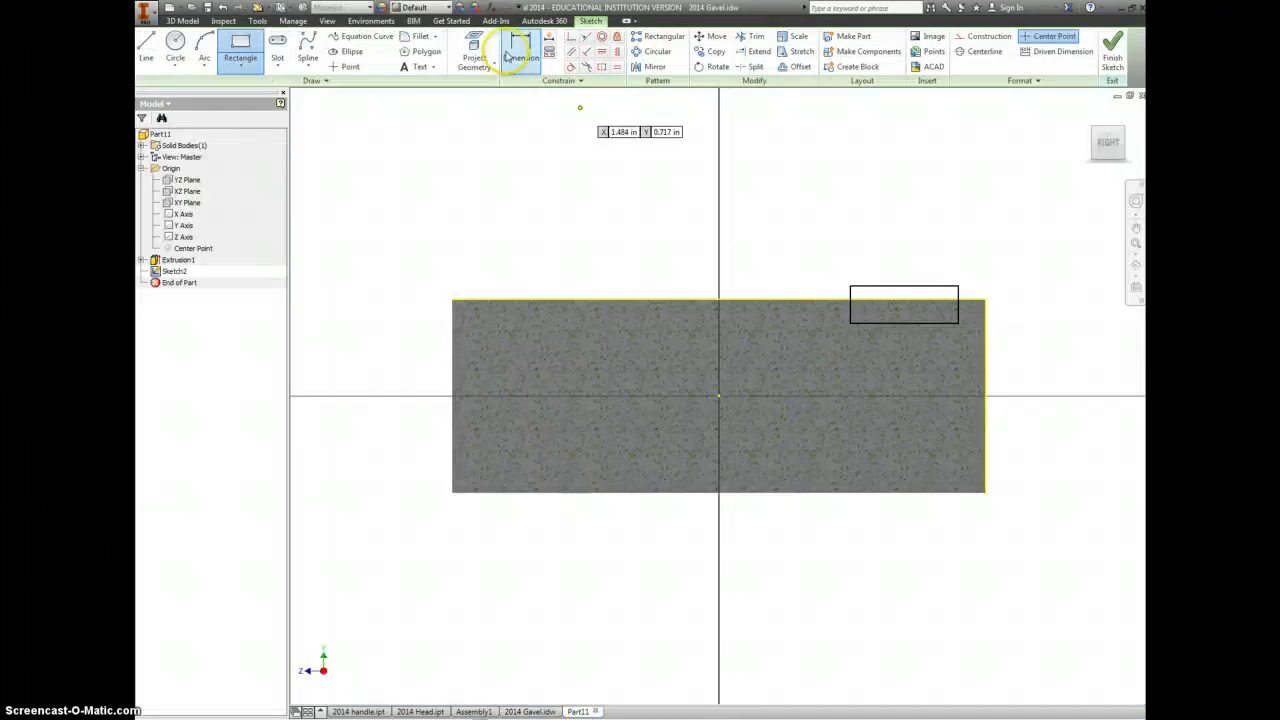
left_click(958, 300)
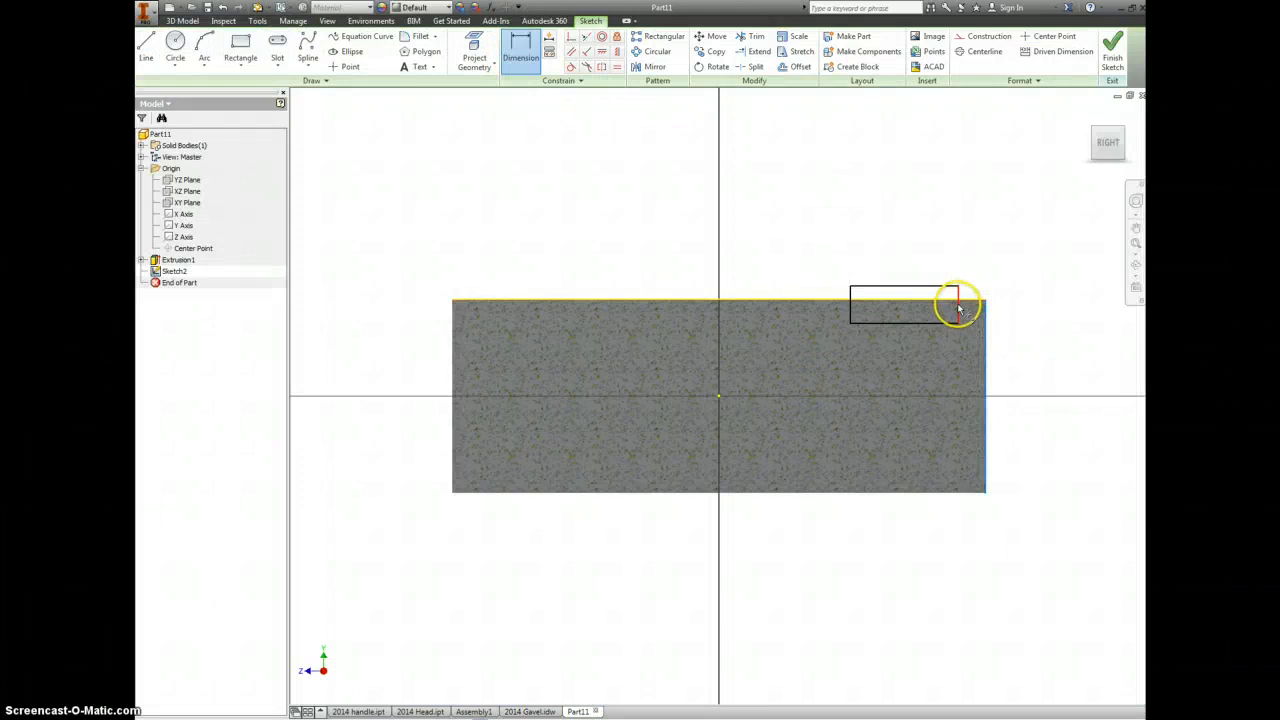
left_click(958, 310)
left_click(972, 272)
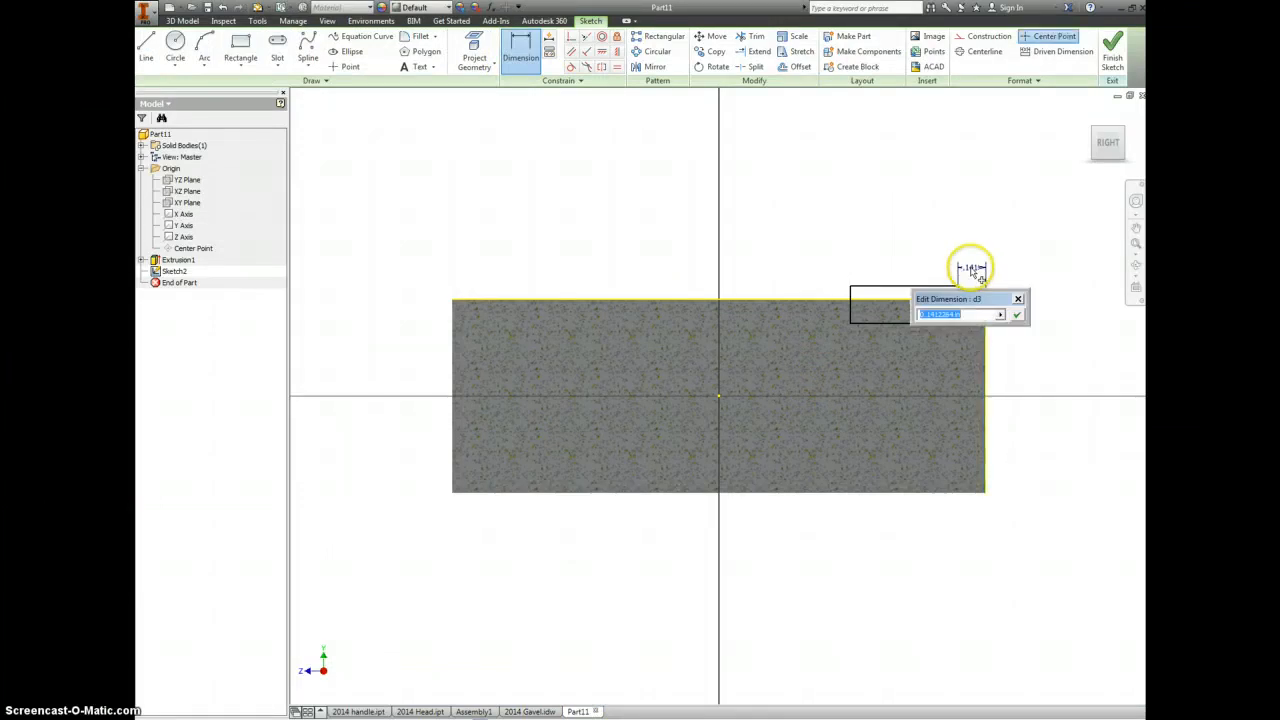
type(".25")
key("Return")
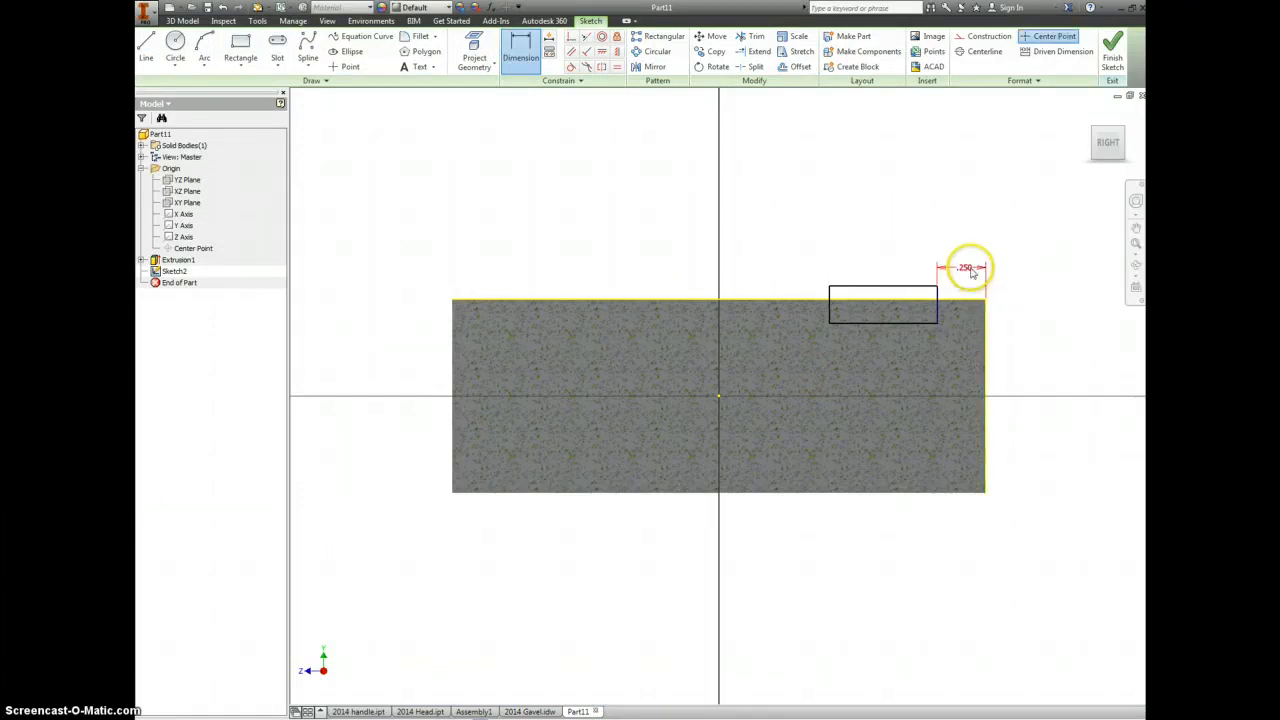
Dimension the rectangle's far side .7 in from the cylinder's right end
left_click(985, 325)
left_click(829, 303)
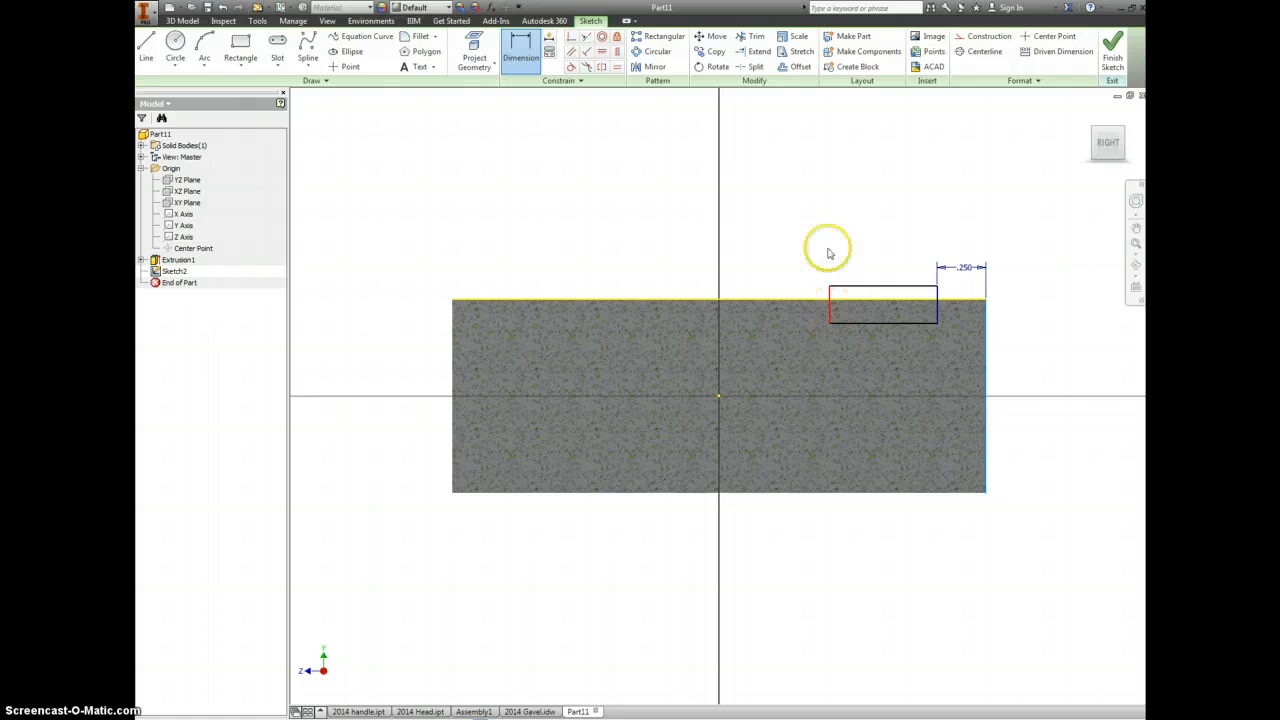
left_click(880, 238)
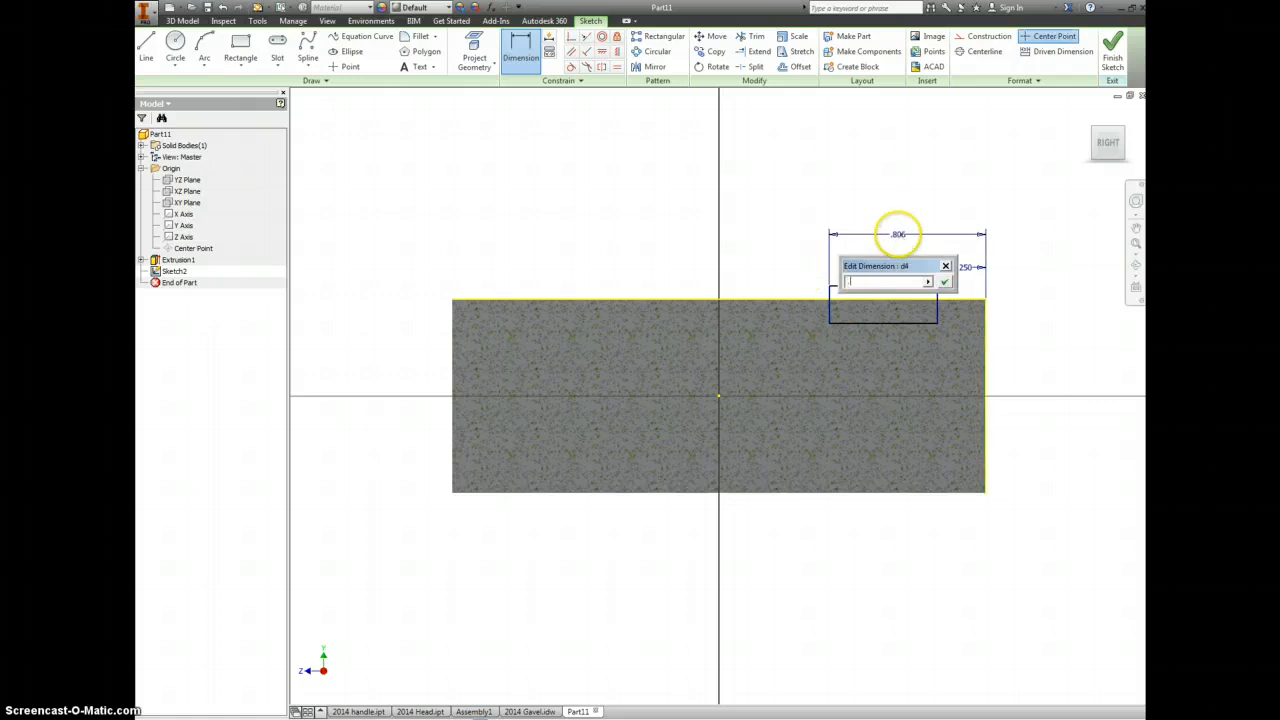
type(".7")
key("Return")
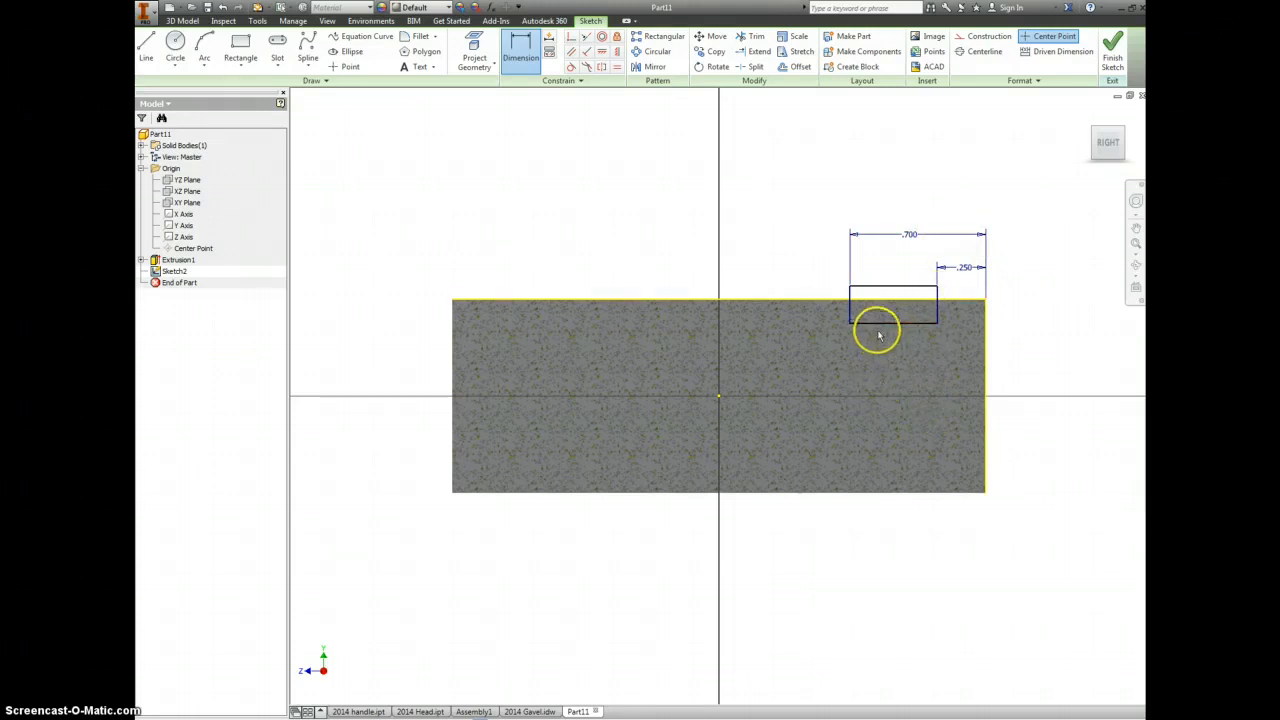
key("Escape")
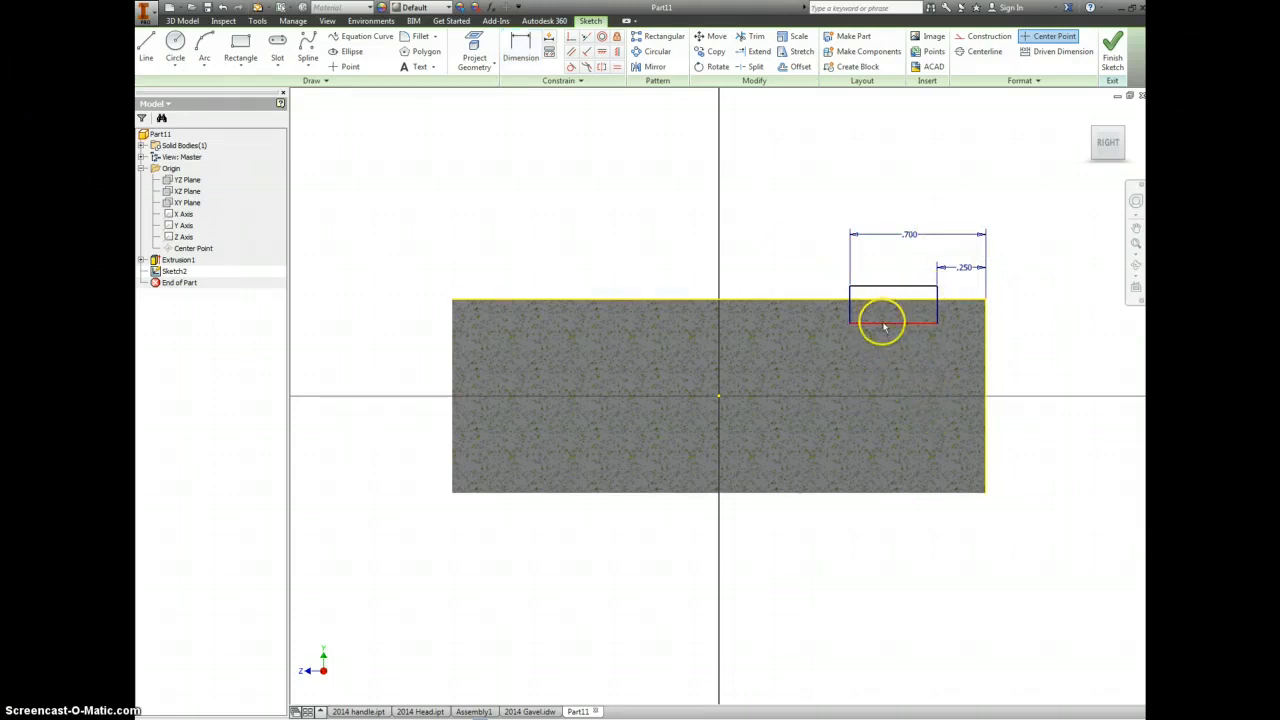
Consult the 2014 Gavel drawing and dimension the rectangle's lower side .82/2 in from the center point
mouse_move(884, 323)
left_mouse_down()
mouse_move(883, 371)
mouse_move(900, 374)
mouse_move(894, 306)
mouse_move(906, 329)
left_mouse_up()
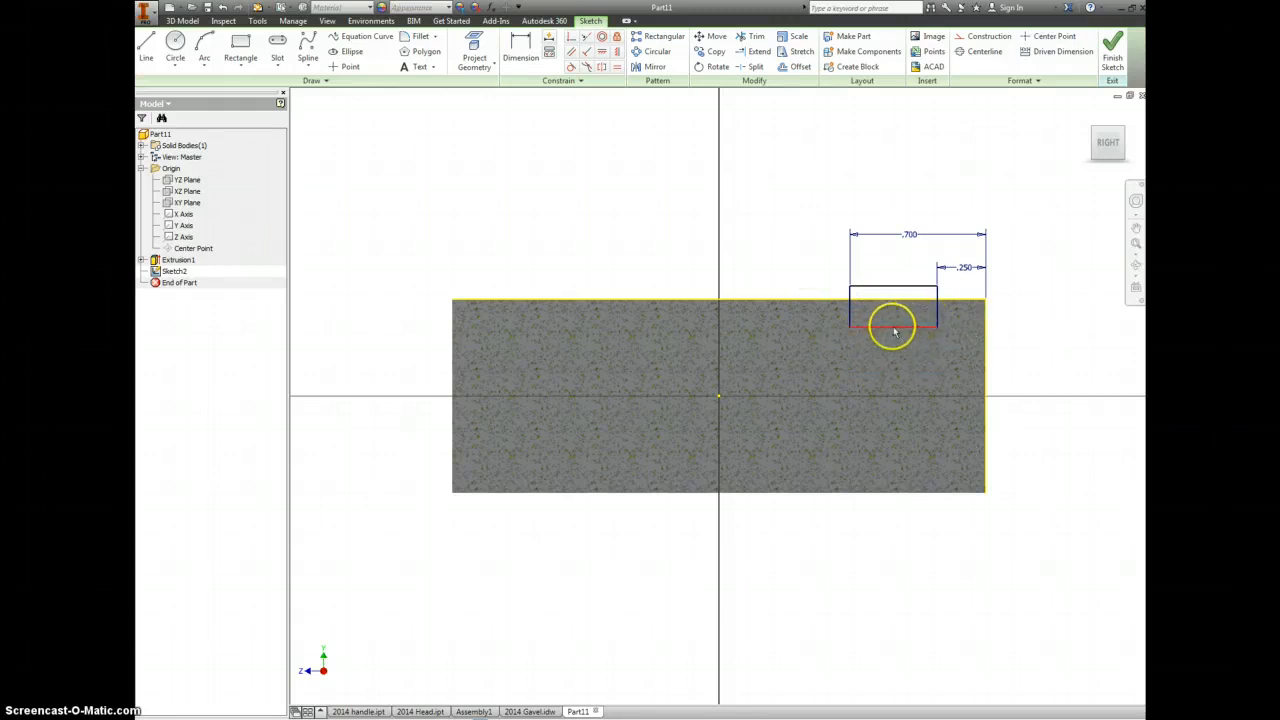
left_click(537, 711)
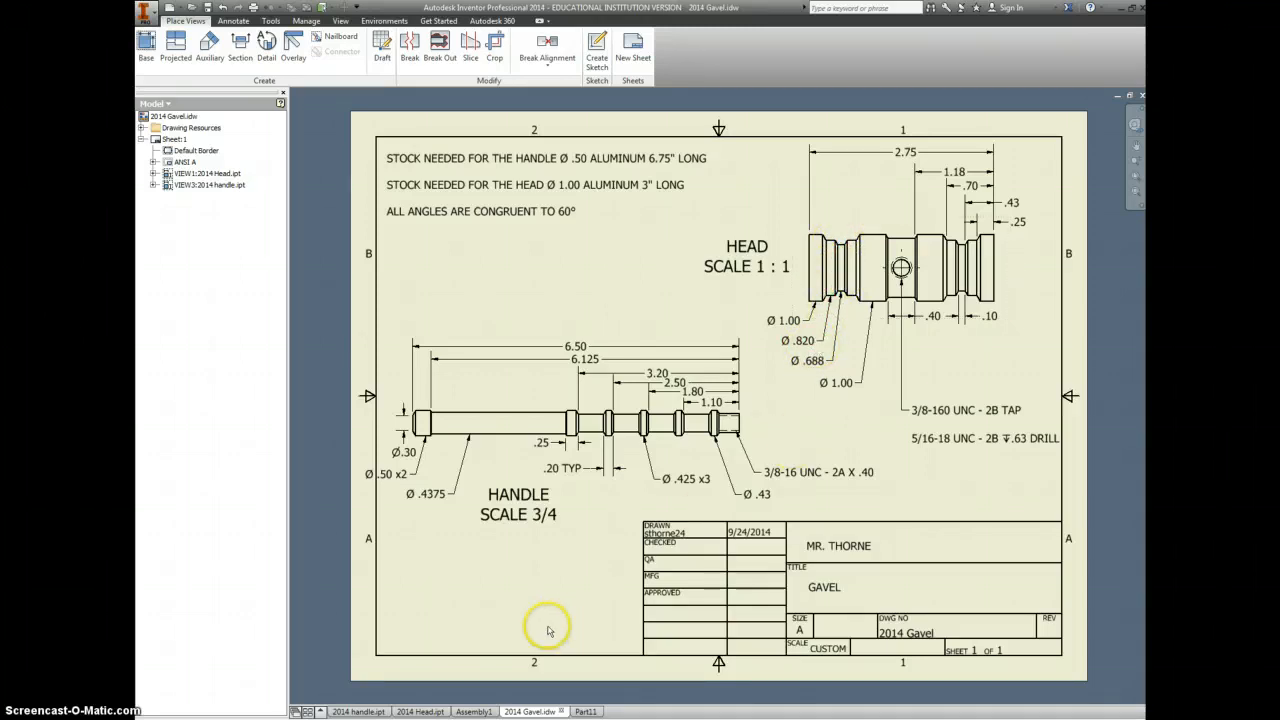
left_click(582, 710)
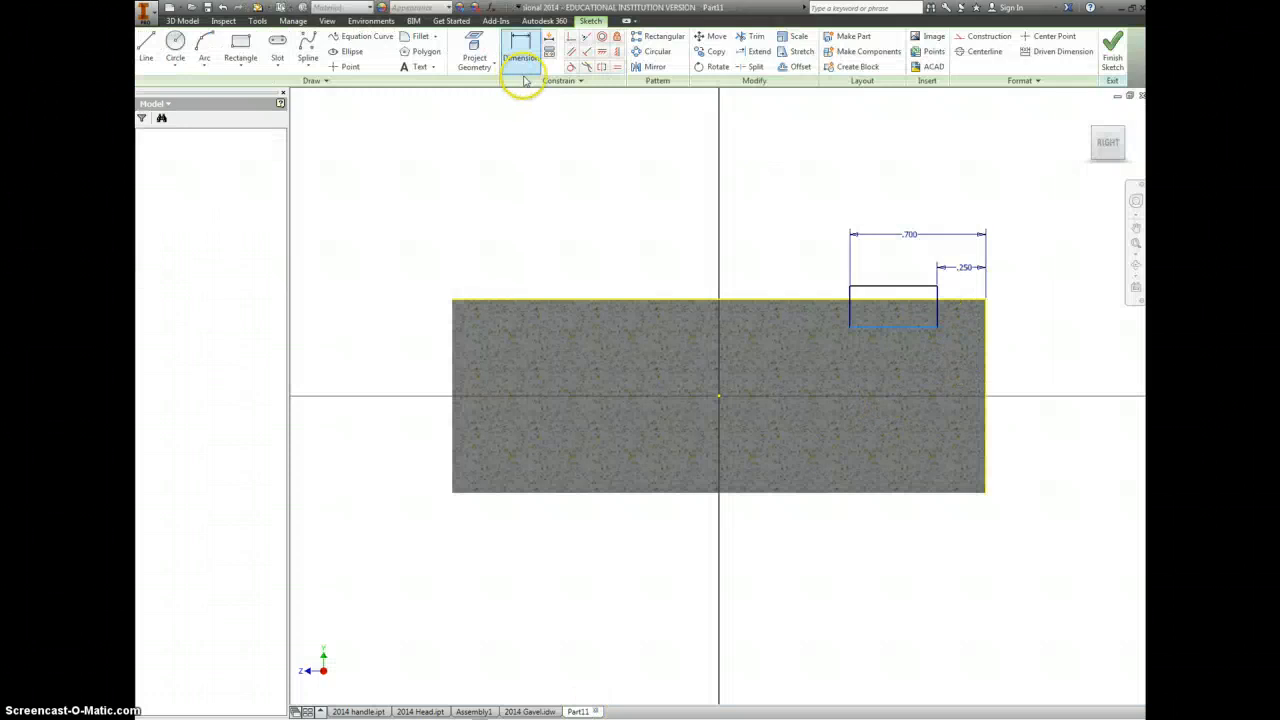
left_click(720, 398)
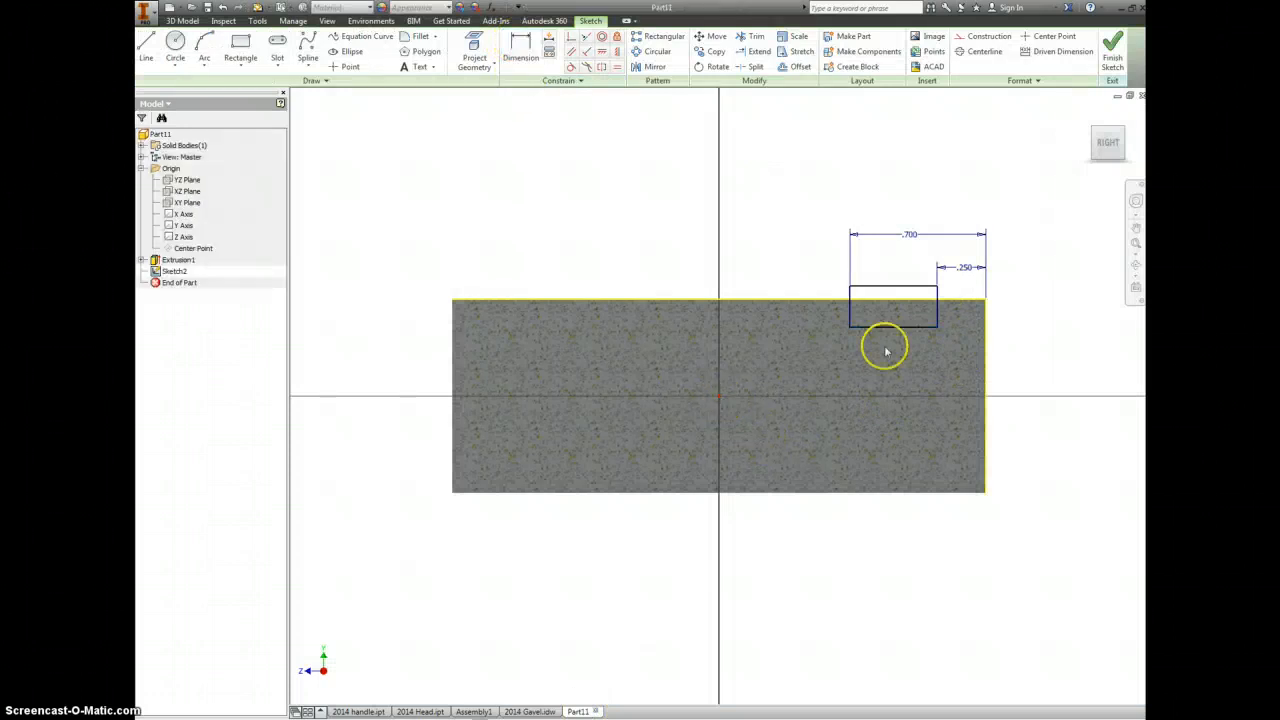
left_click(906, 327)
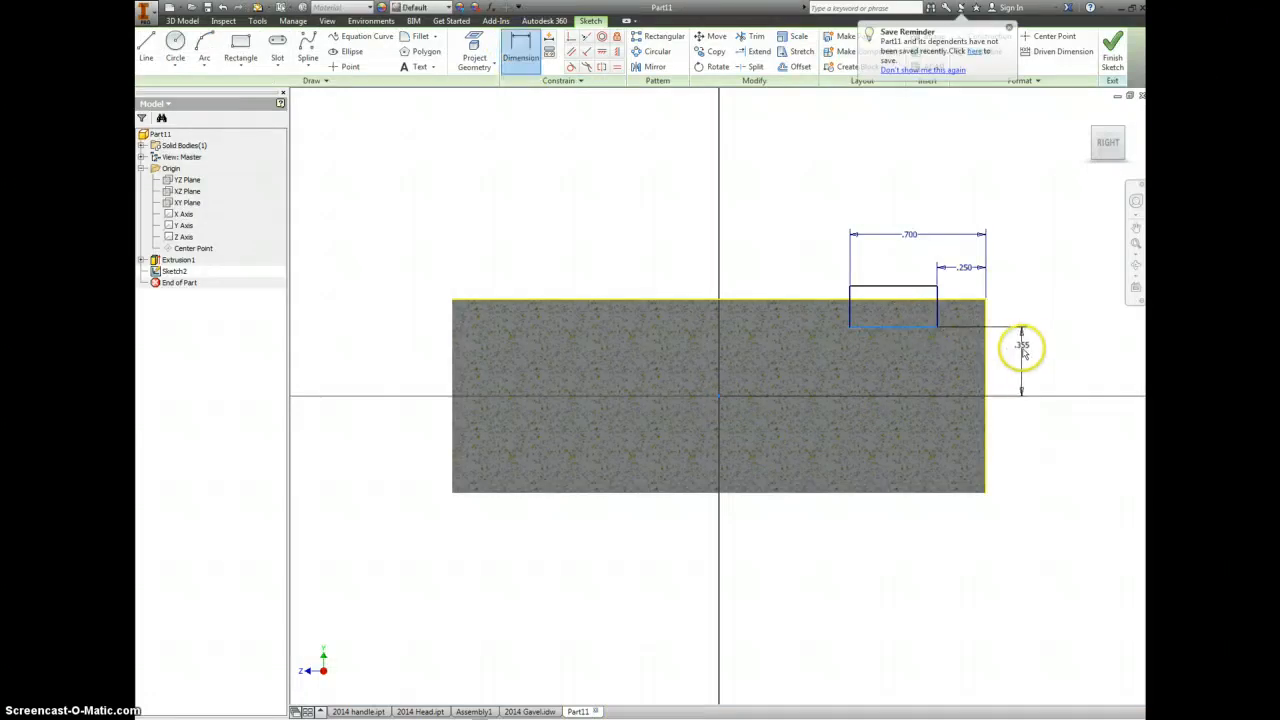
left_click(1022, 350)
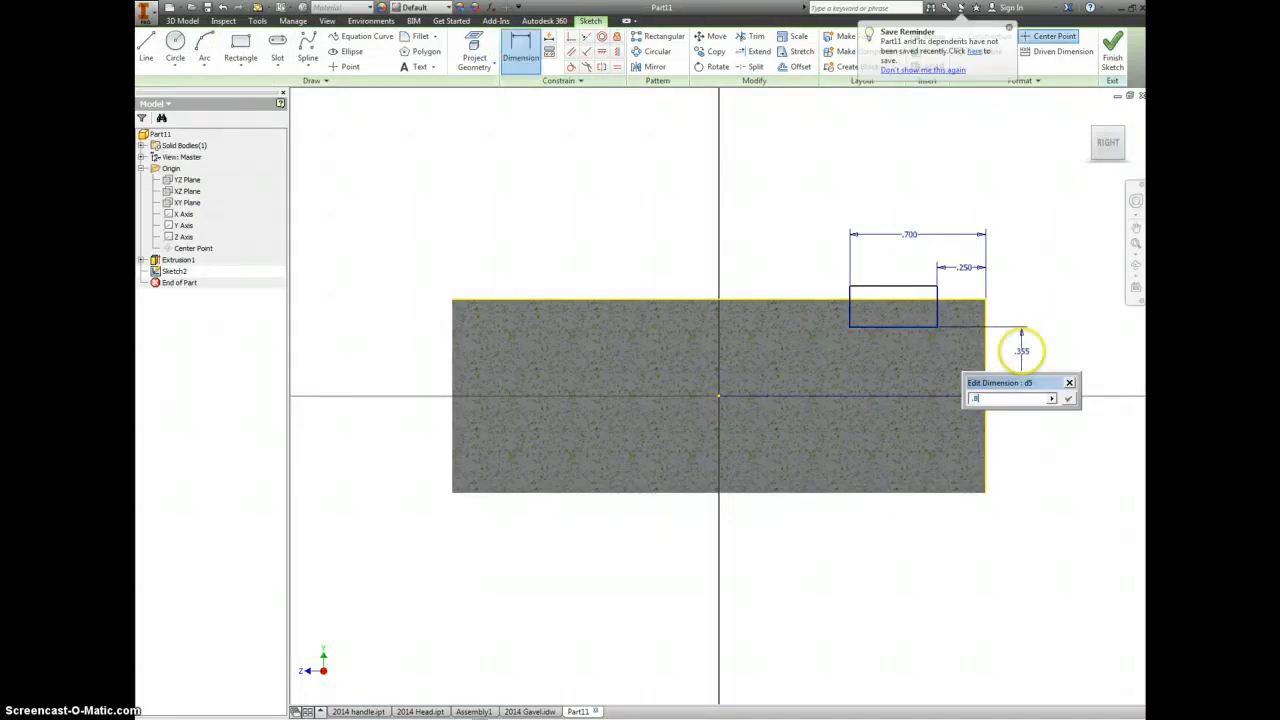
type(".82/2")
key("Return")
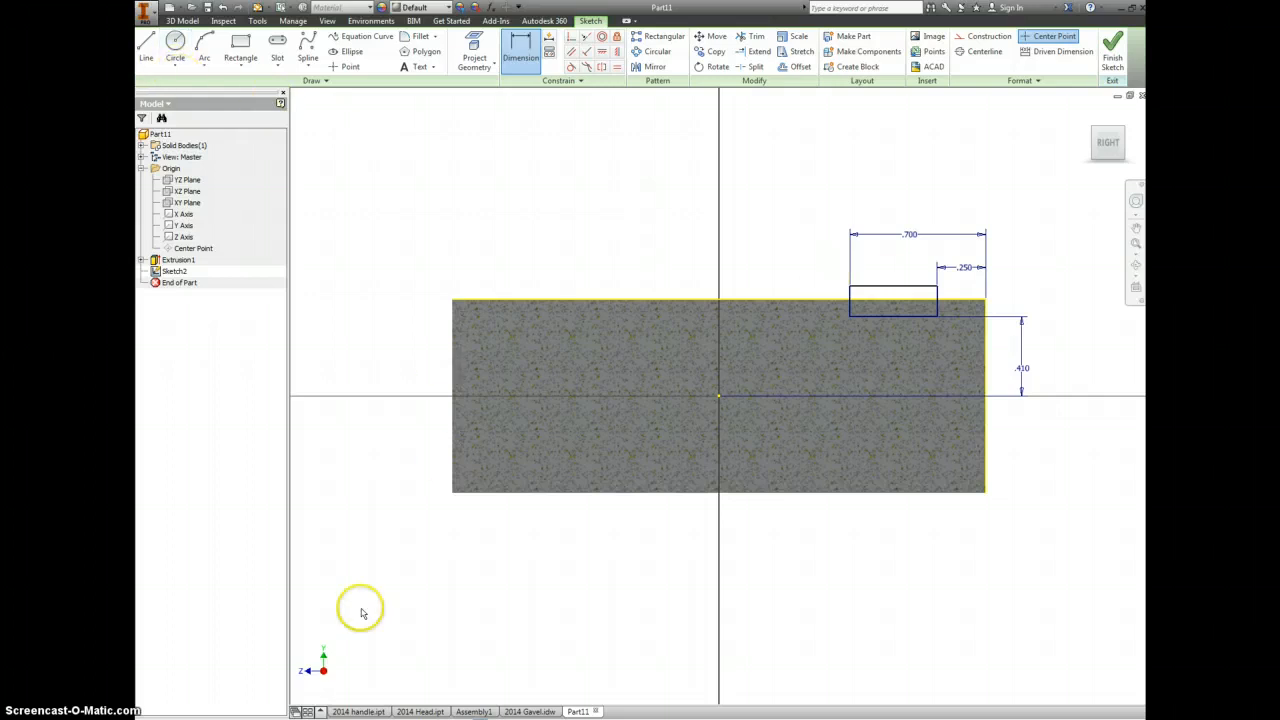
Check the drawing's angle note and sketch a 30° line outward from the rectangle's lower right corner, closing it to the upper right corner
left_click(530, 711)
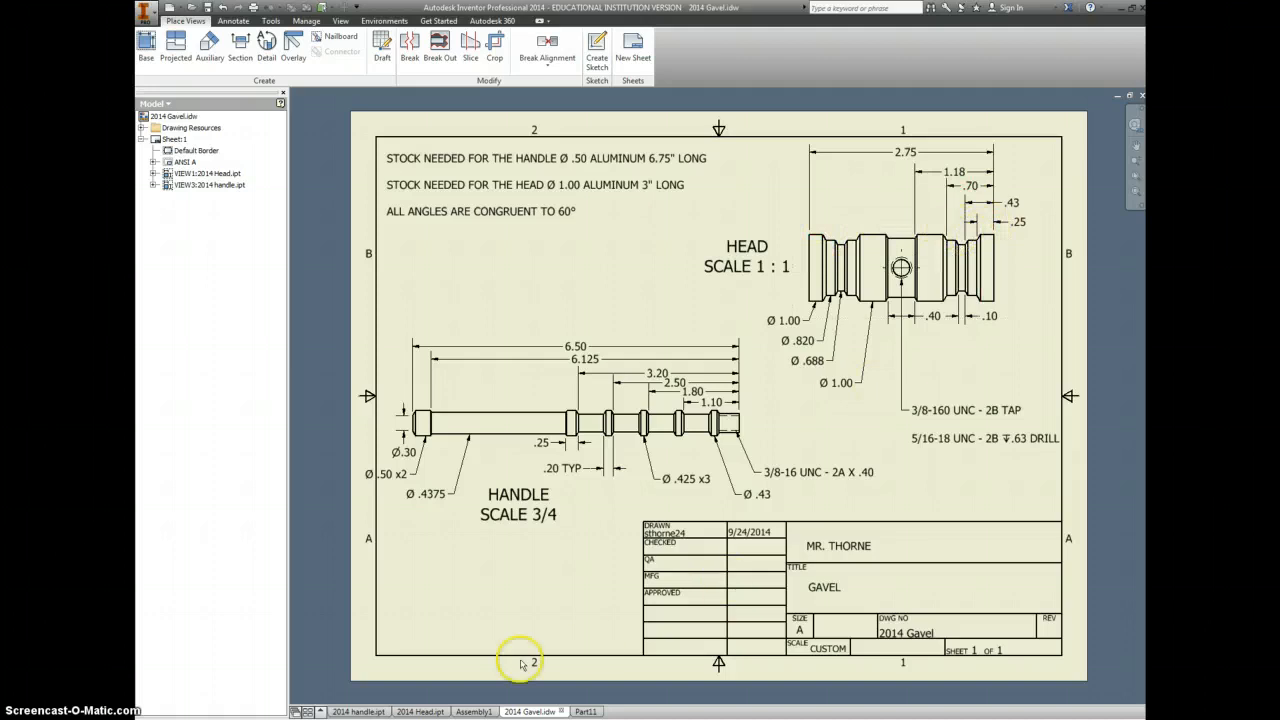
left_click(585, 711)
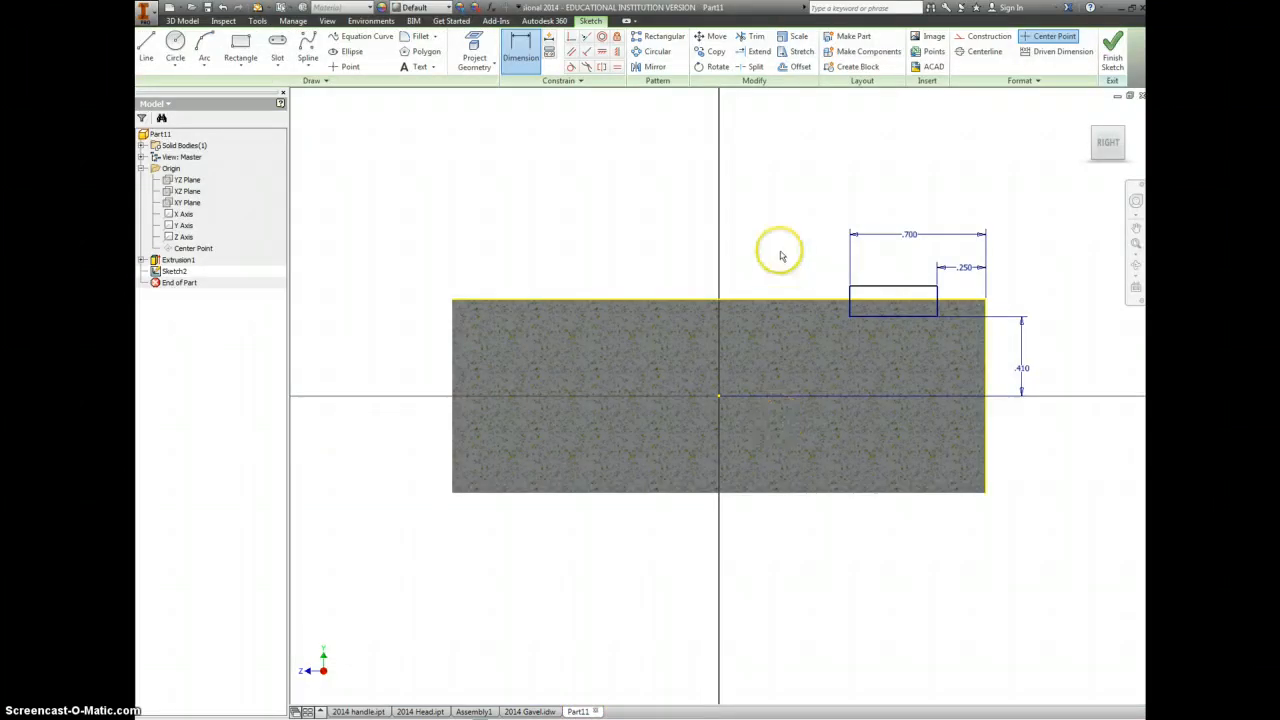
right_click(770, 240)
left_click(766, 205)
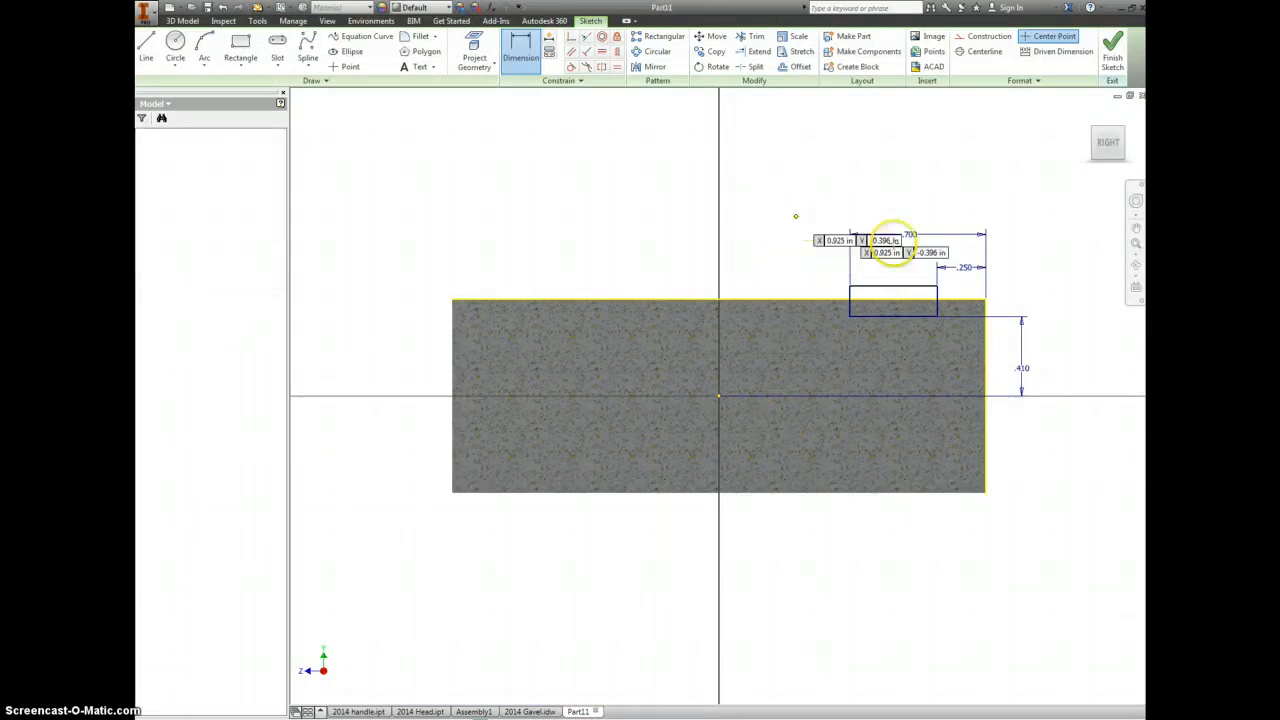
left_click(938, 309)
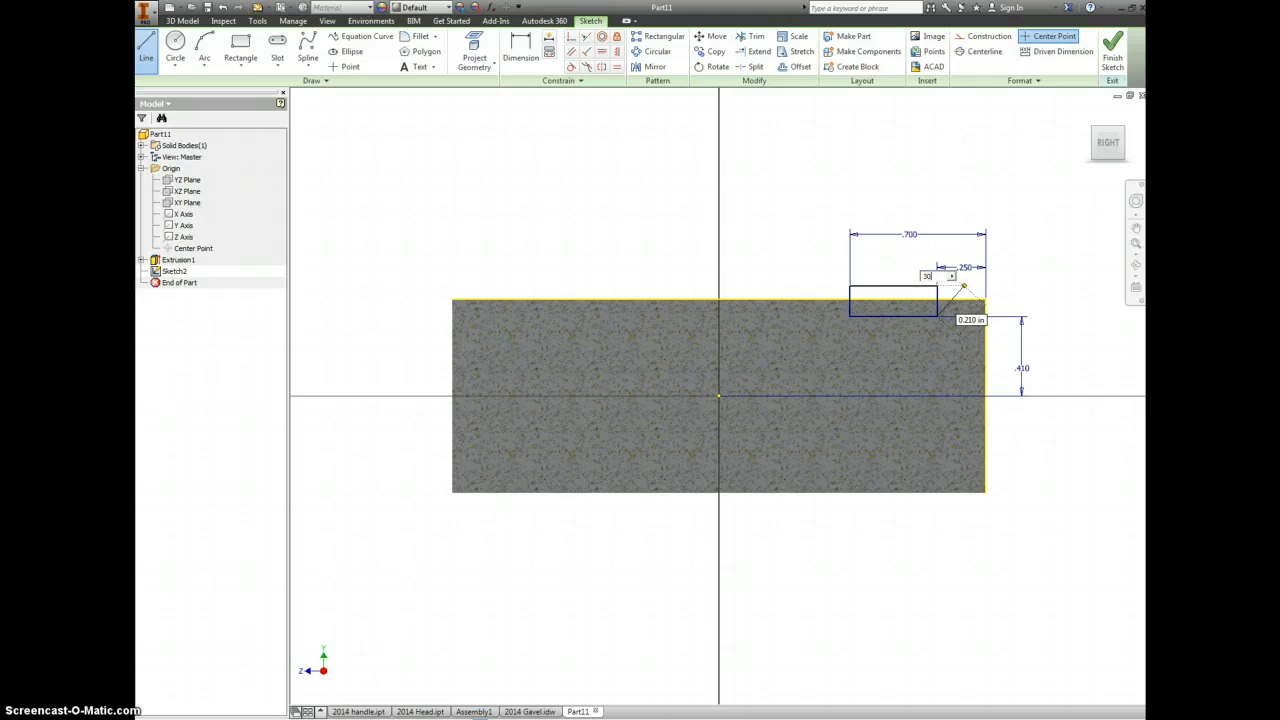
key("Tab")
key("Return")
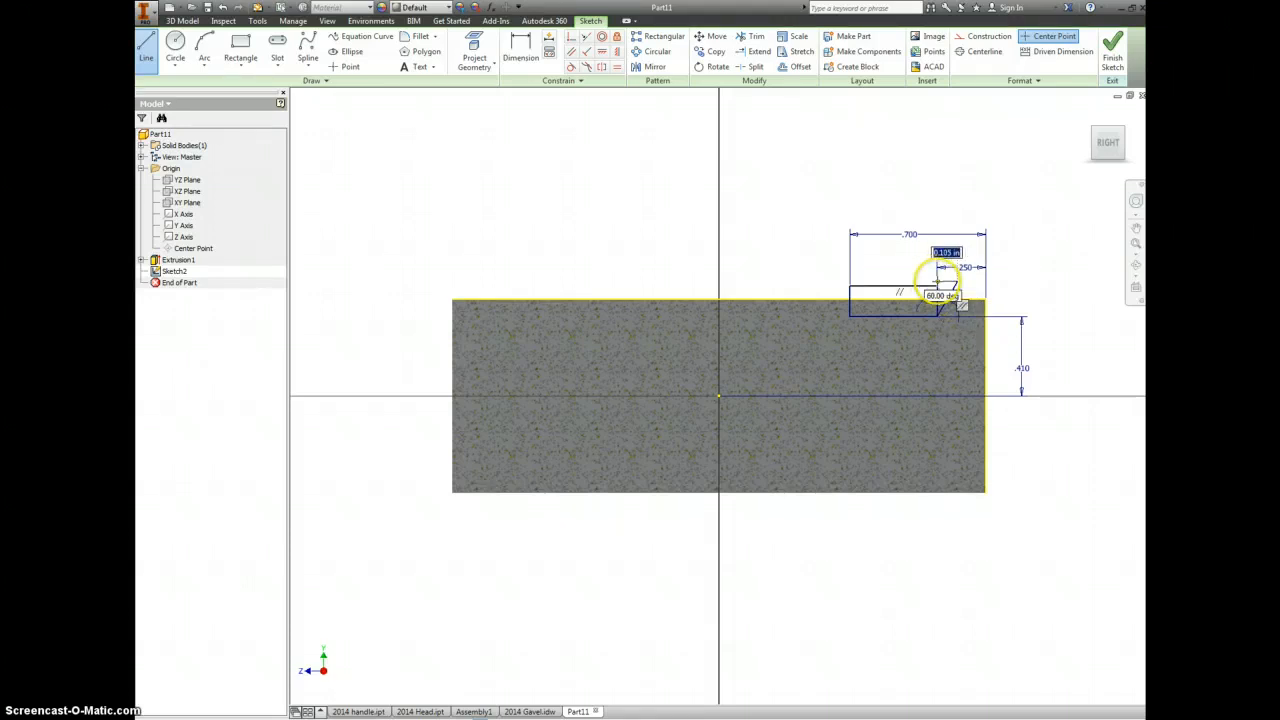
left_click(937, 286)
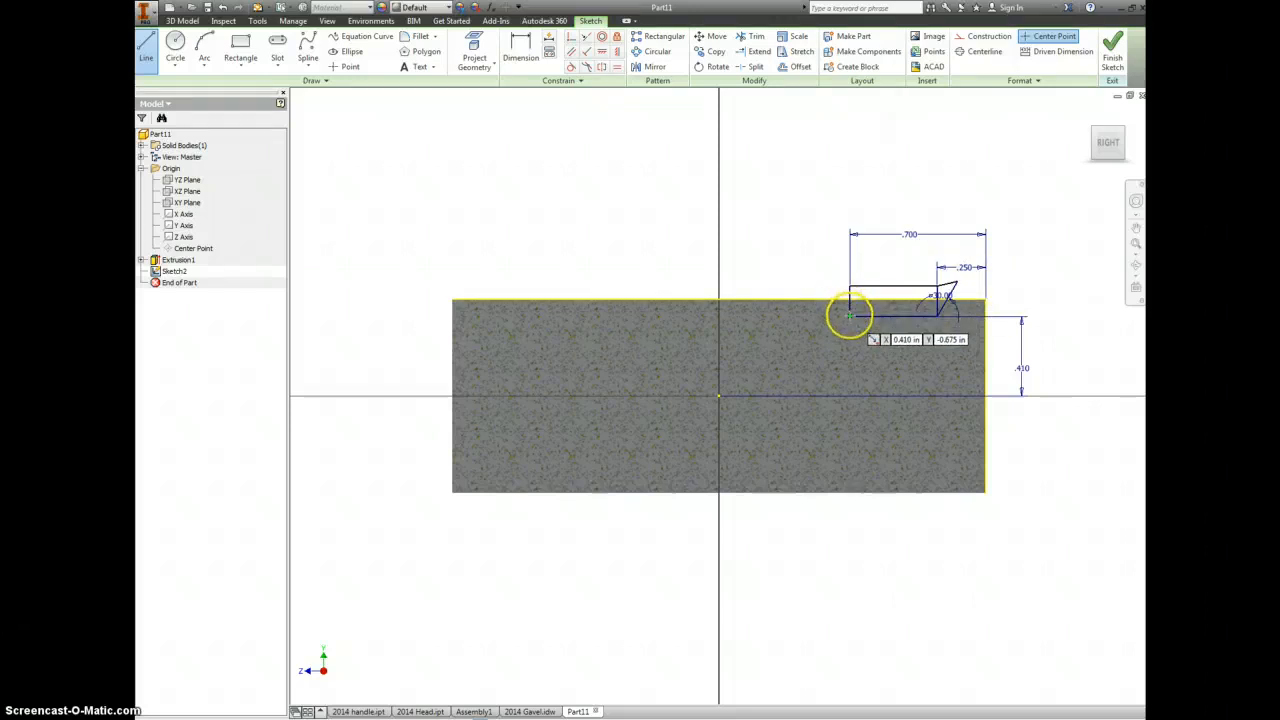
Sketch a matching 30° line outward from the rectangle's lower left corner, close it to the upper left corner, and finish the sketch
left_click(849, 316)
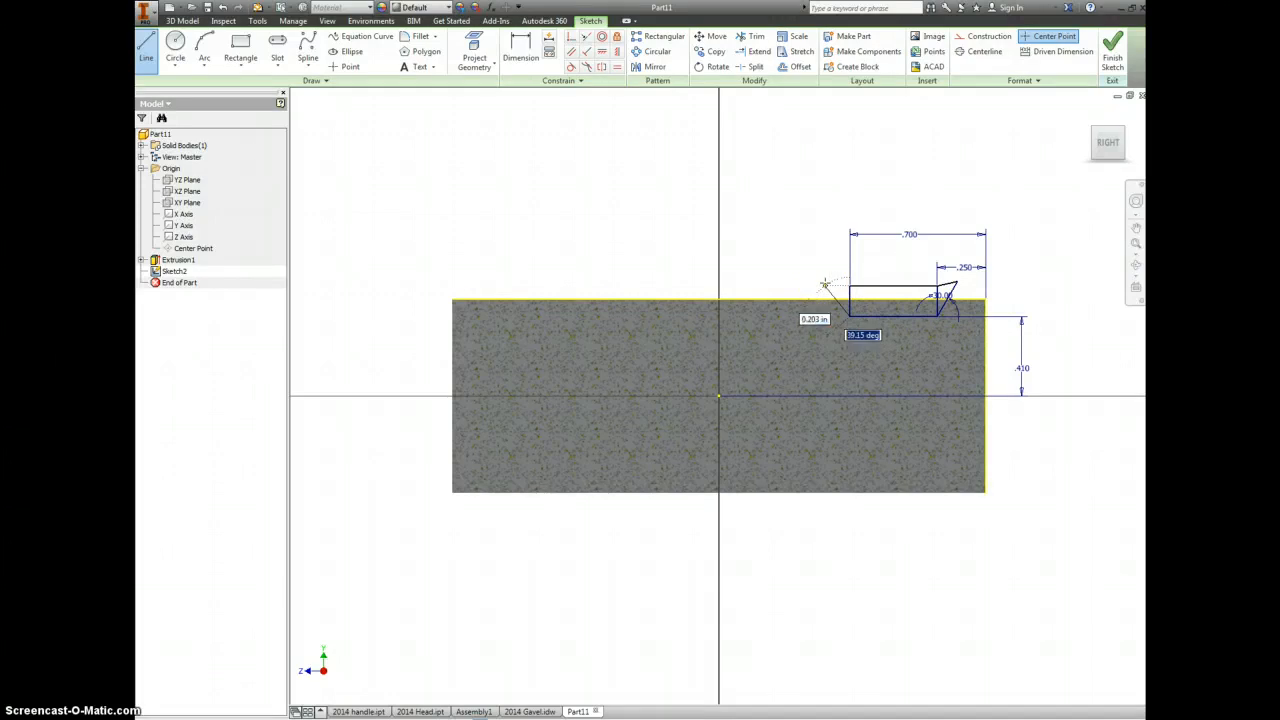
left_click(825, 284)
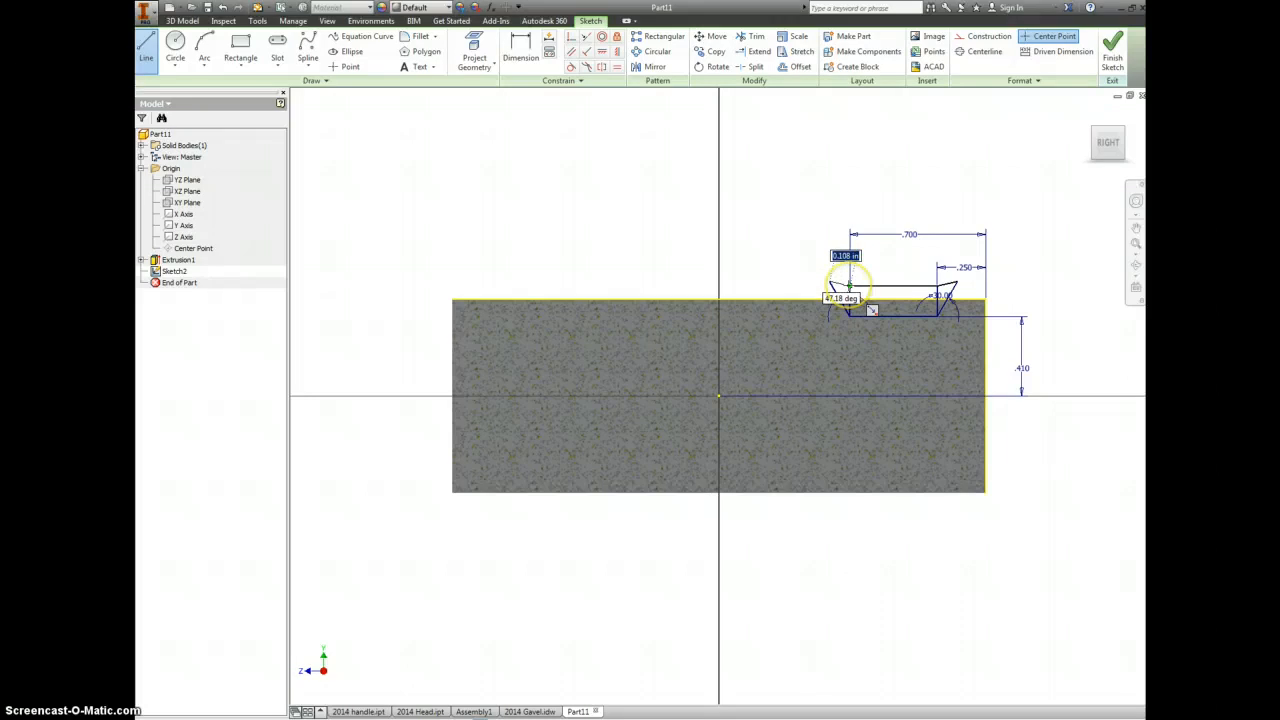
left_click(872, 310)
left_click(1113, 60)
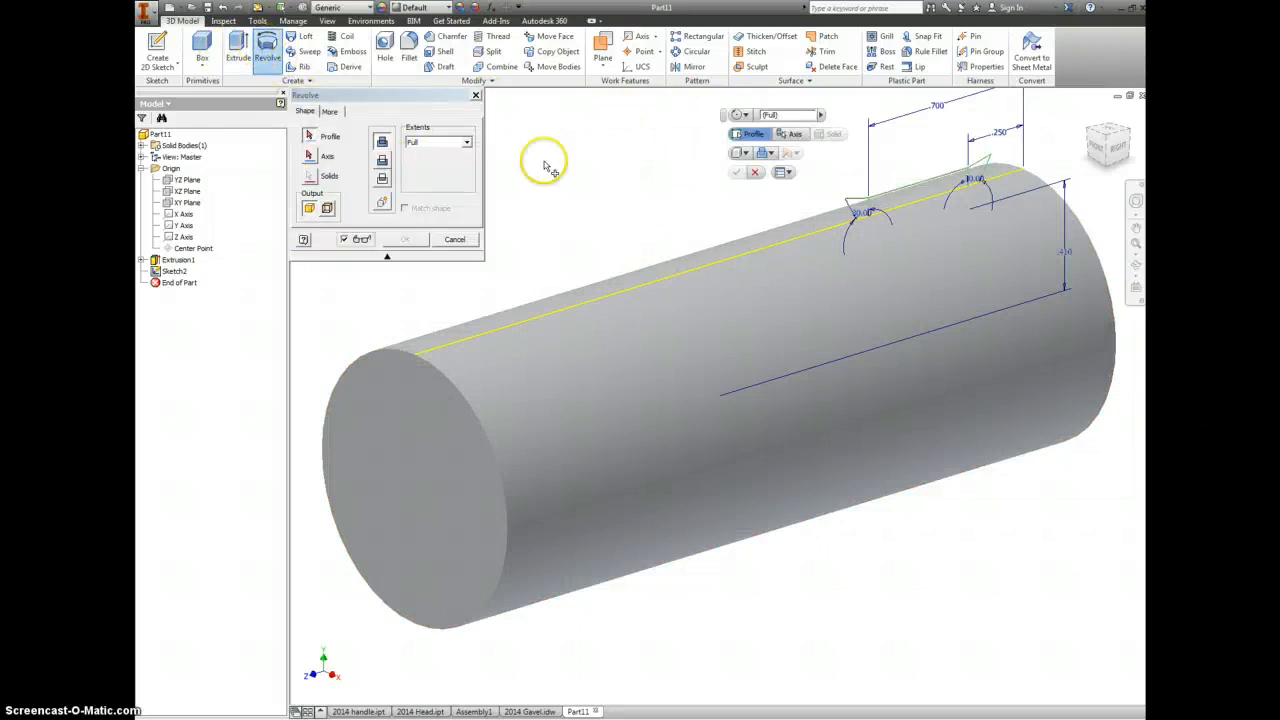
Revolve the rectangle and both side wedges fully around the Z axis as a cut
left_click(856, 216)
left_click(980, 175)
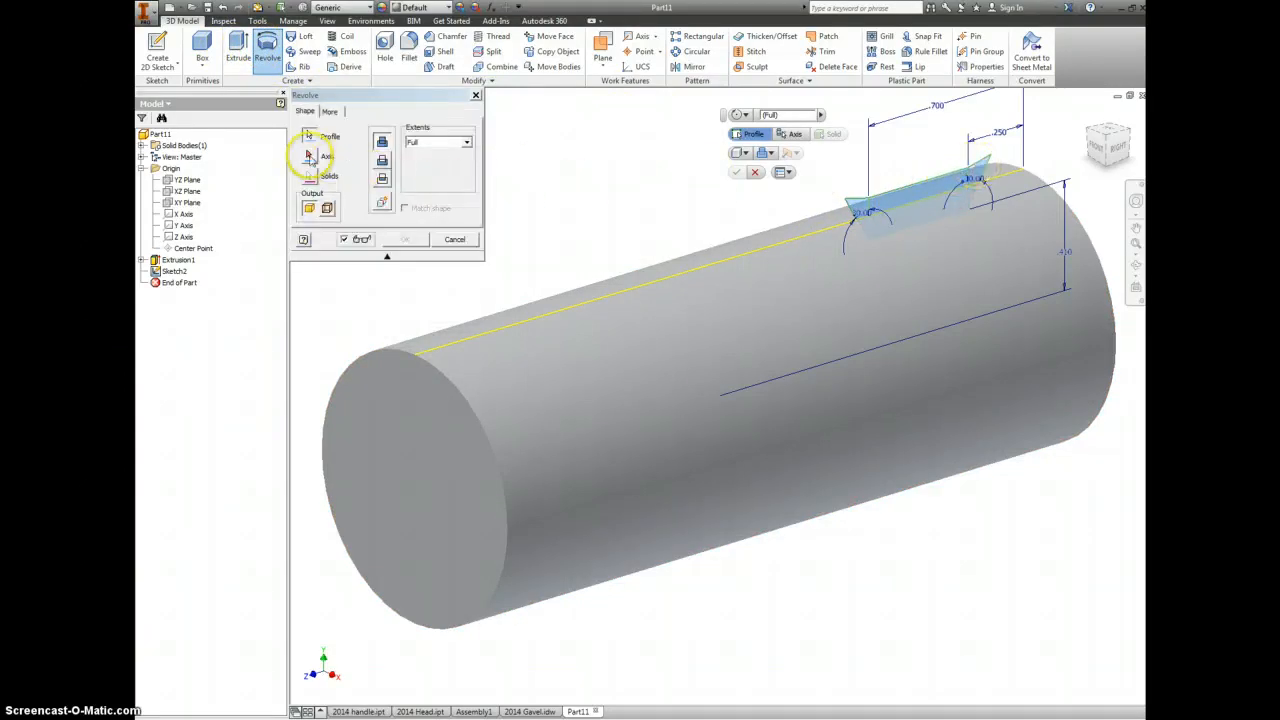
left_click(310, 158)
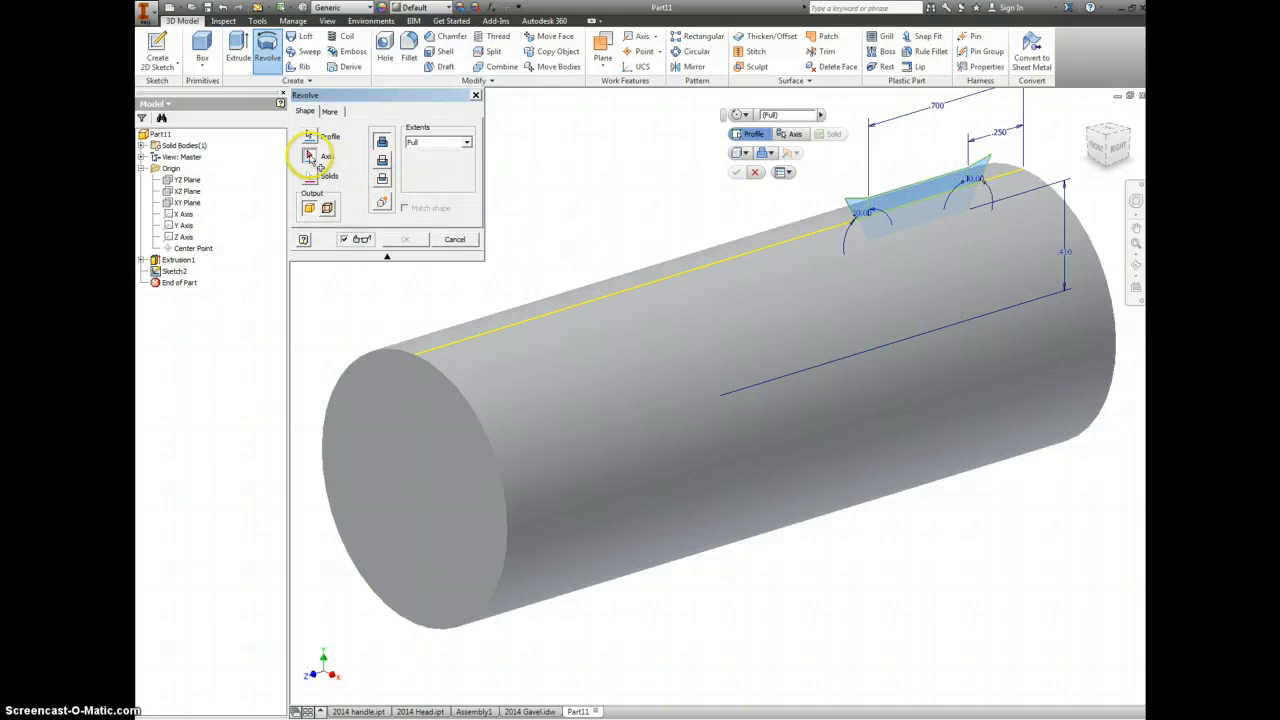
left_click(183, 237)
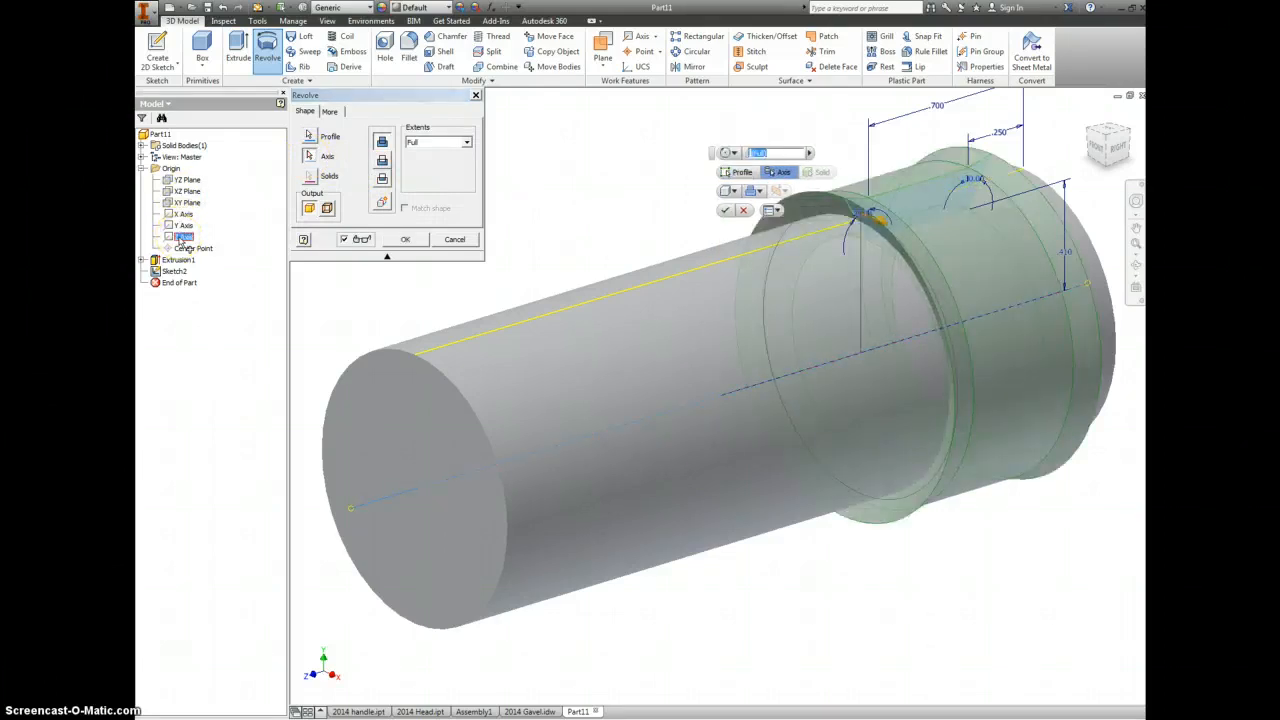
left_click(382, 160)
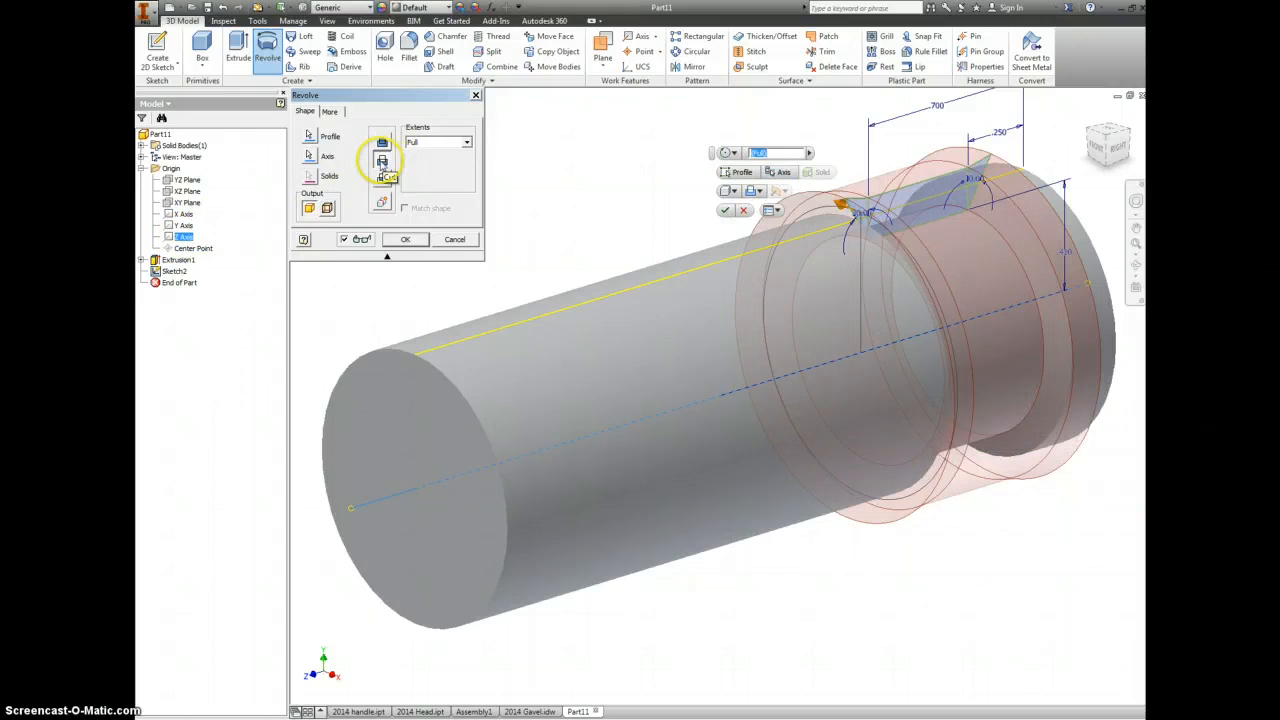
left_click(406, 241)
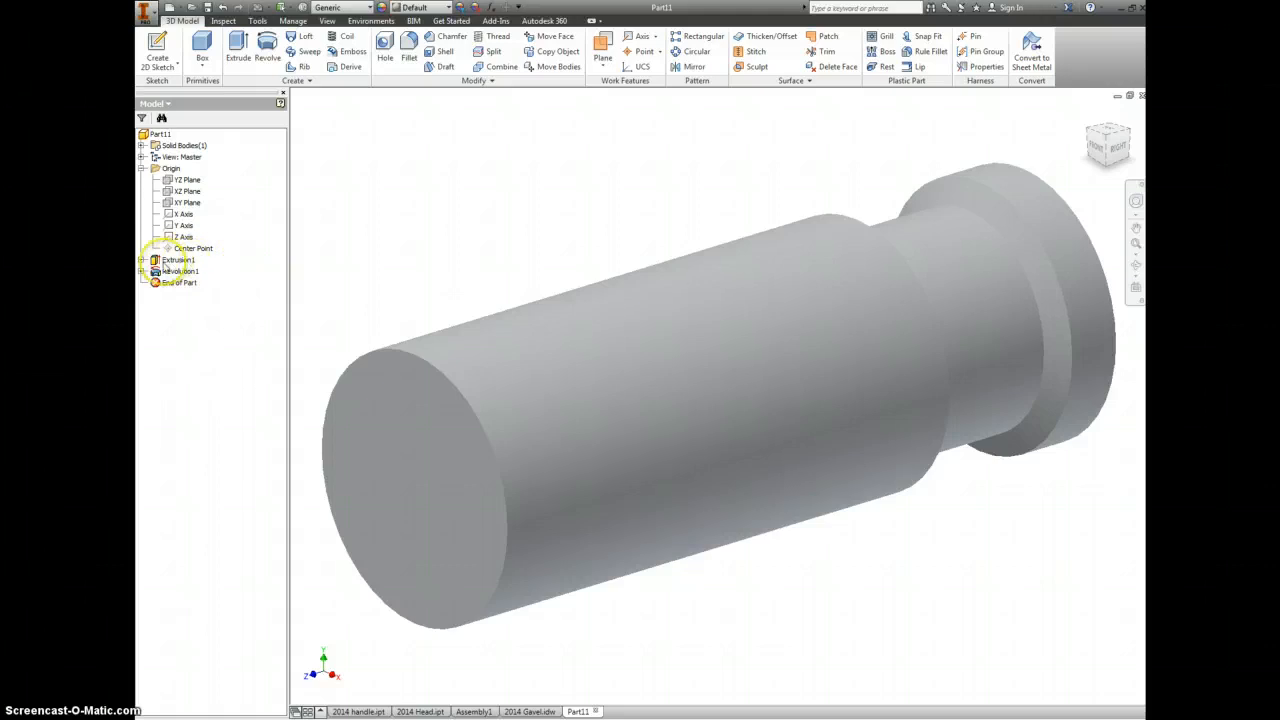
Start a new sketch on the YZ plane, with the cylinder lying horizontally in the view
right_click(187, 190)
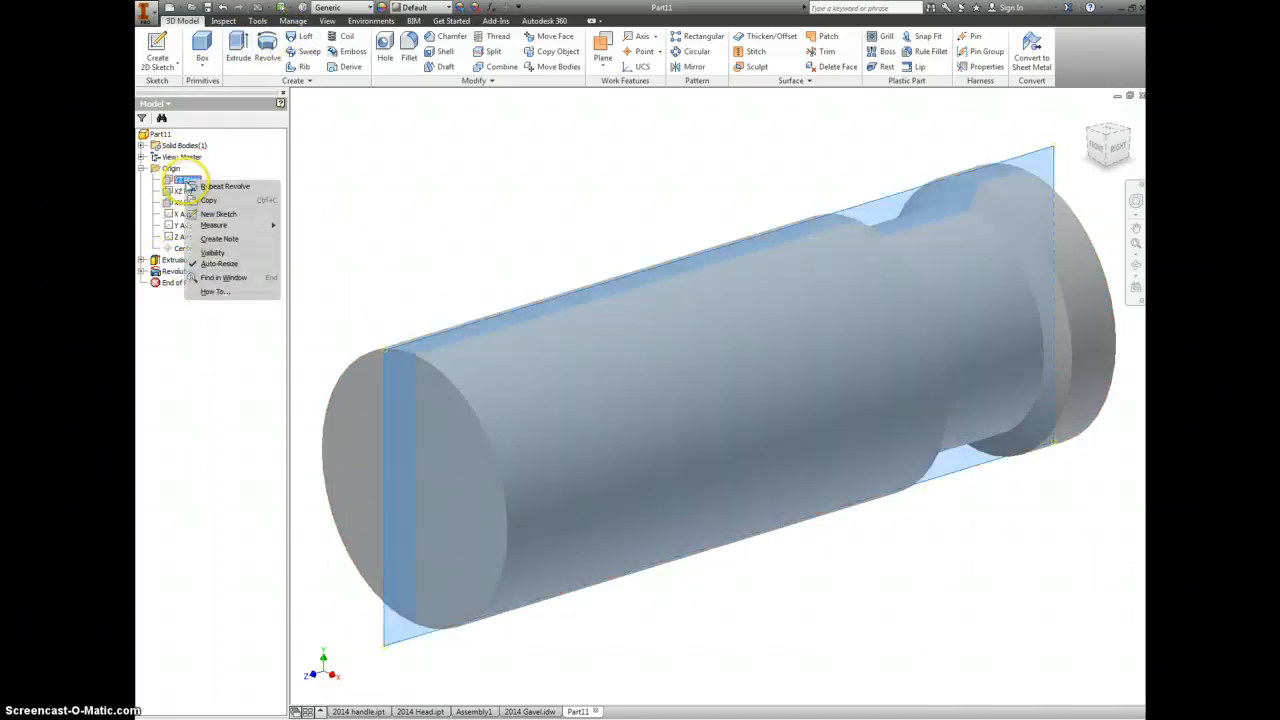
left_click(211, 214)
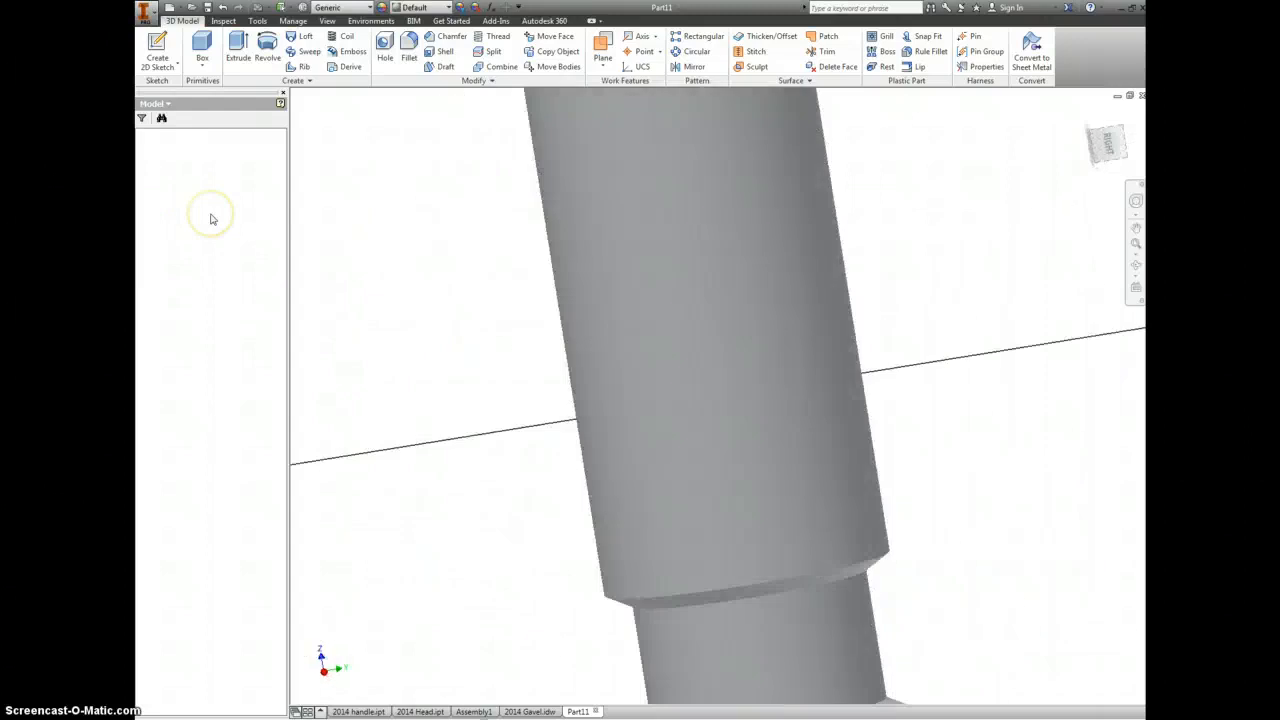
left_click(1127, 114)
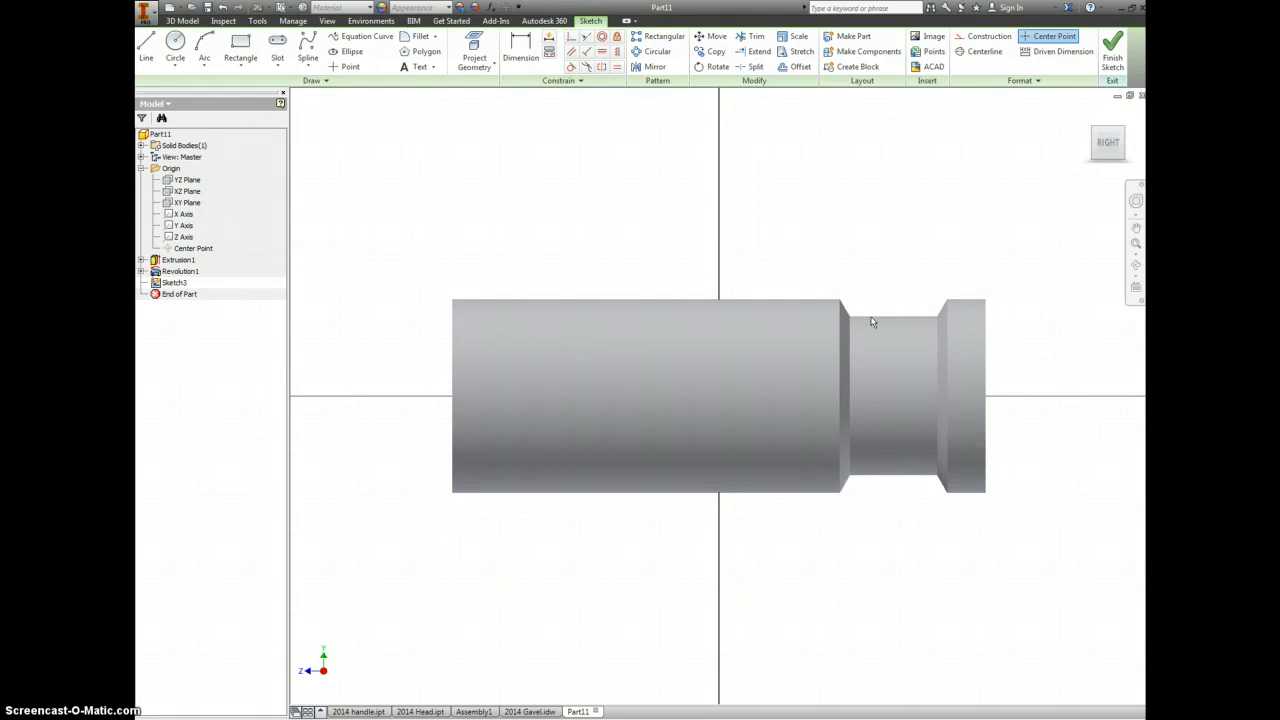
Draw a small rectangle about 0.16 in wide straddling the upper edge of the groove floor
left_click(240, 45)
left_click(879, 299)
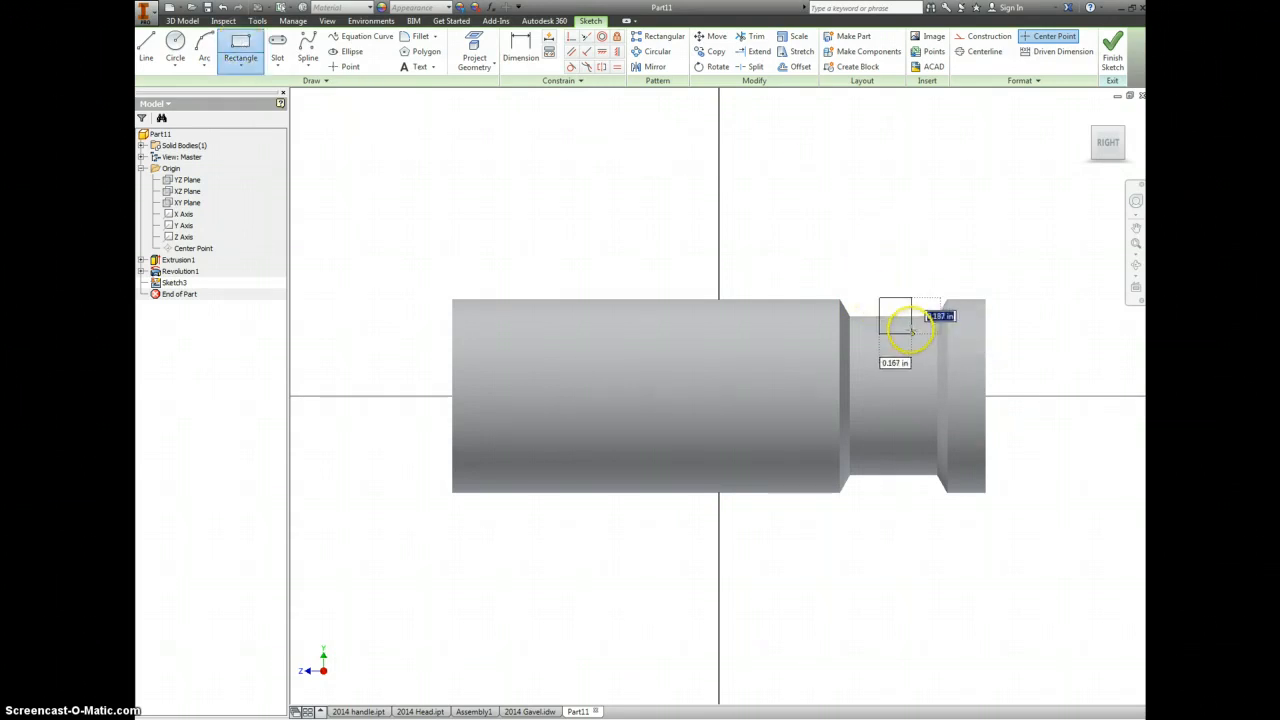
left_click(909, 318)
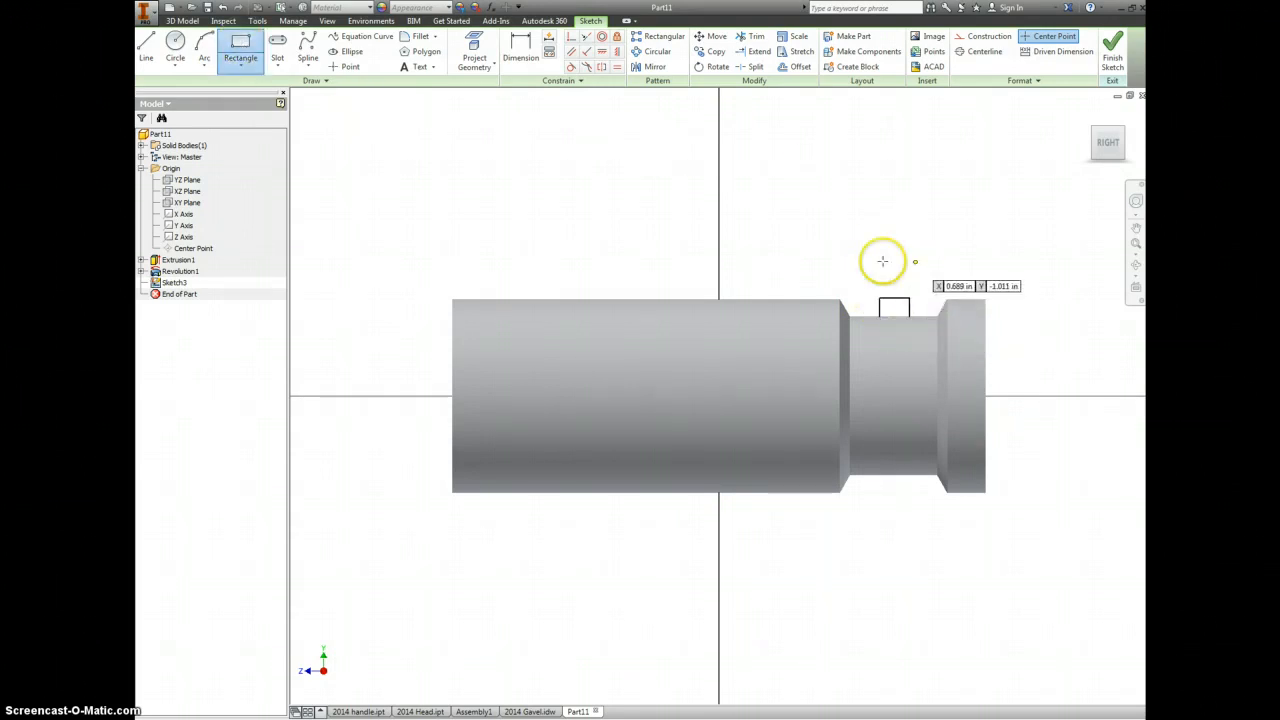
right_click(830, 240)
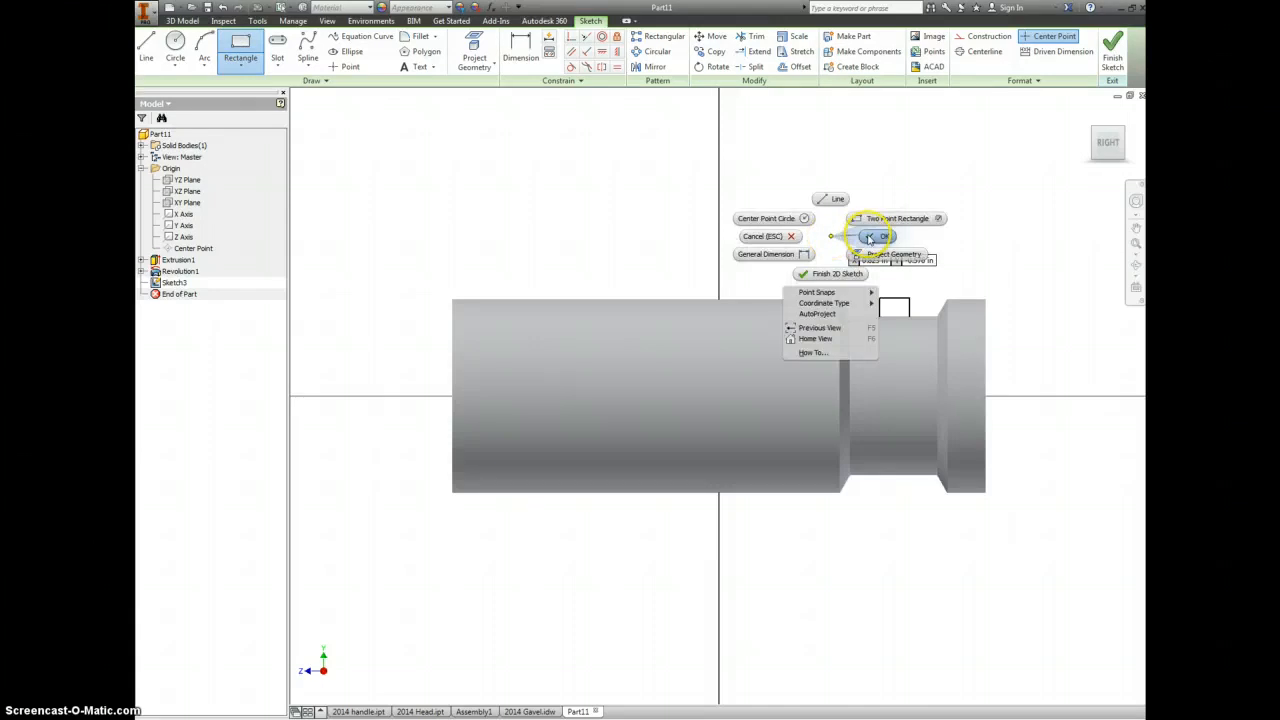
left_click(868, 251)
Slice the graphics at the sketch plane and project the groove's upper floor edge and the cylinder's right end edge
right_click(813, 237)
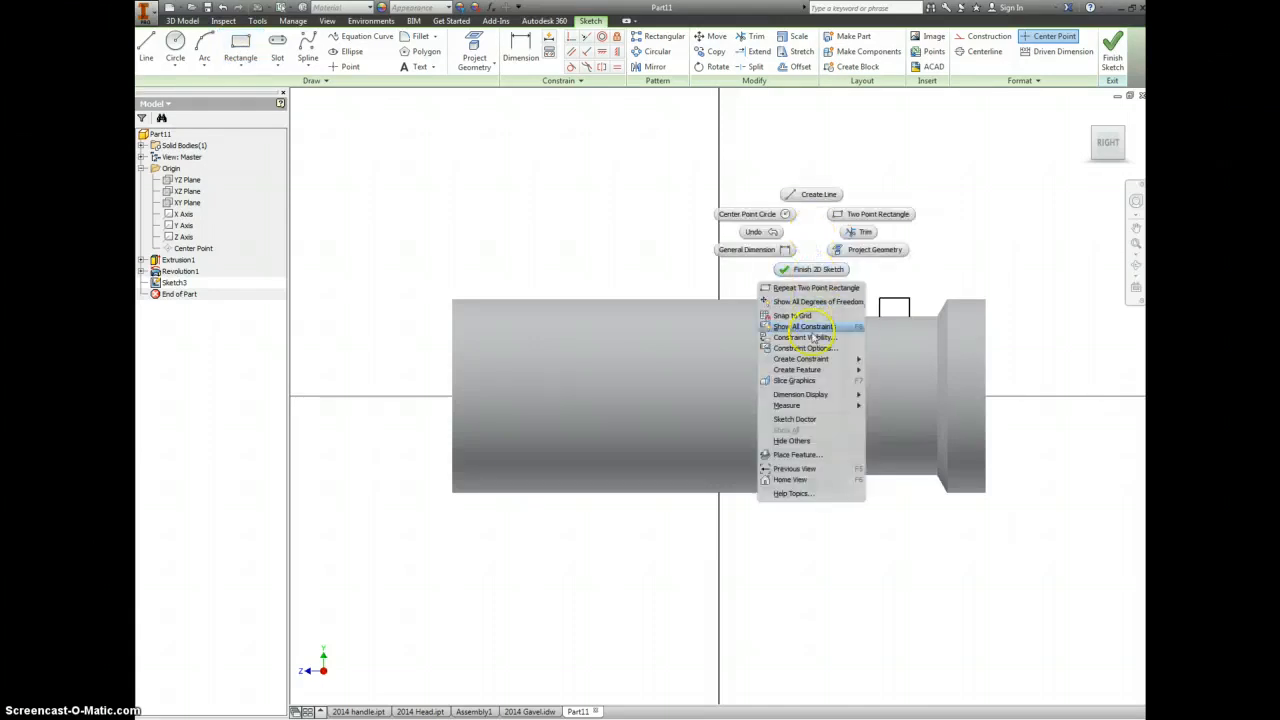
left_click(804, 385)
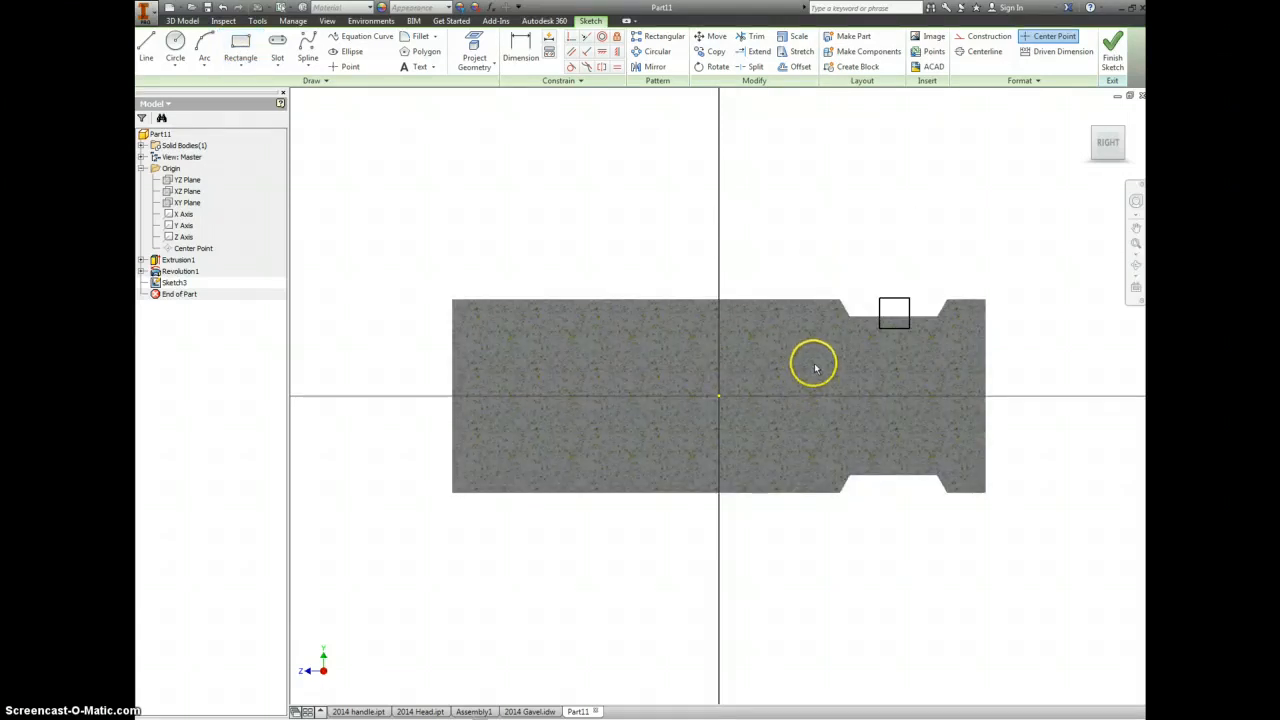
left_click(474, 50)
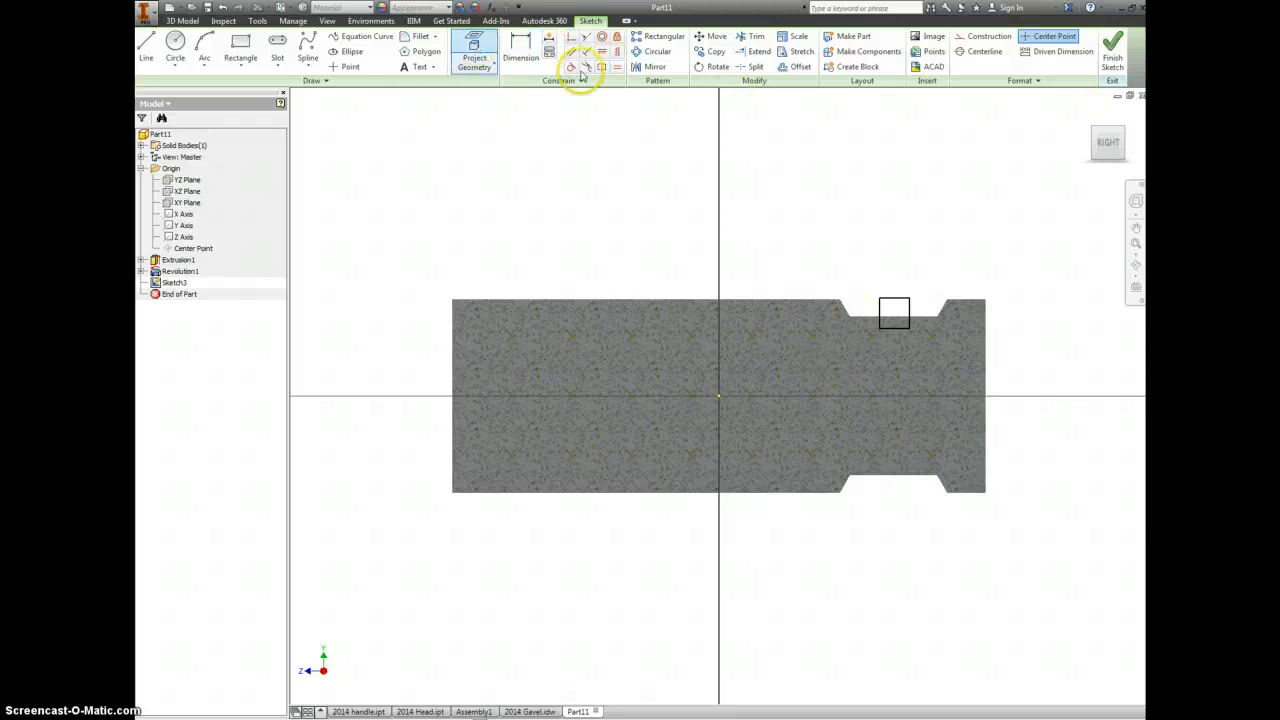
left_click(867, 318)
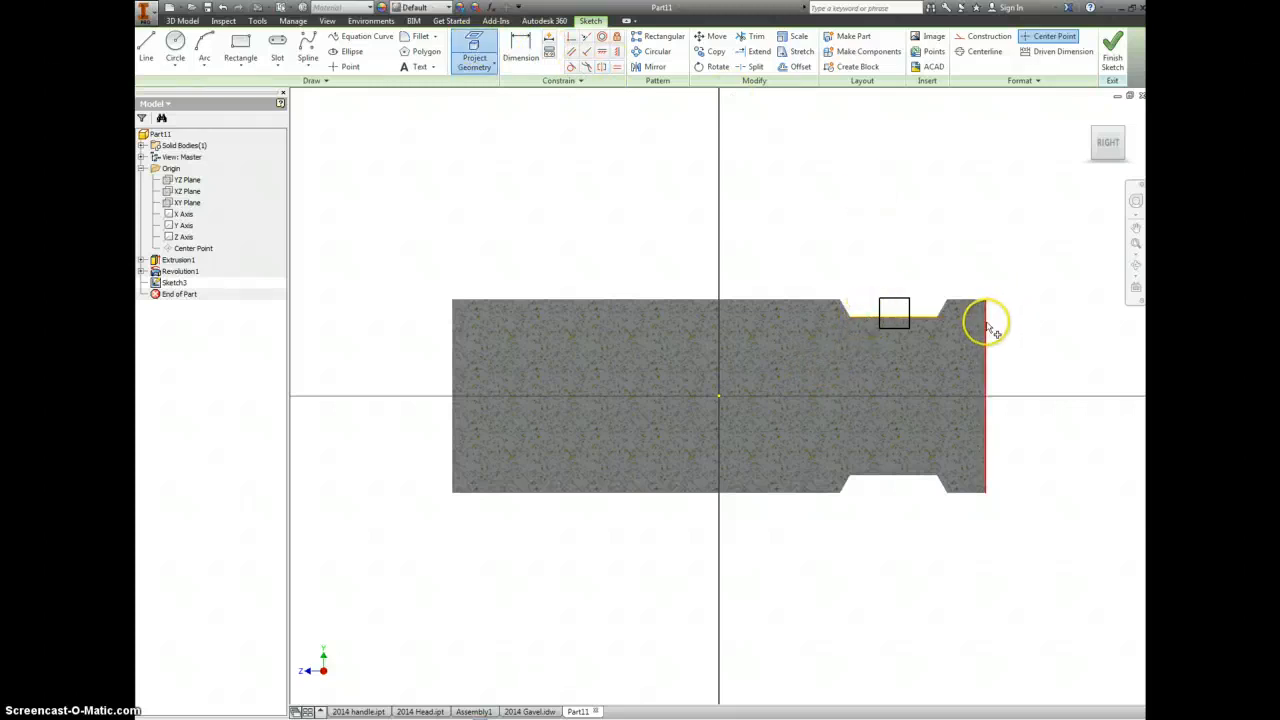
left_click(985, 314)
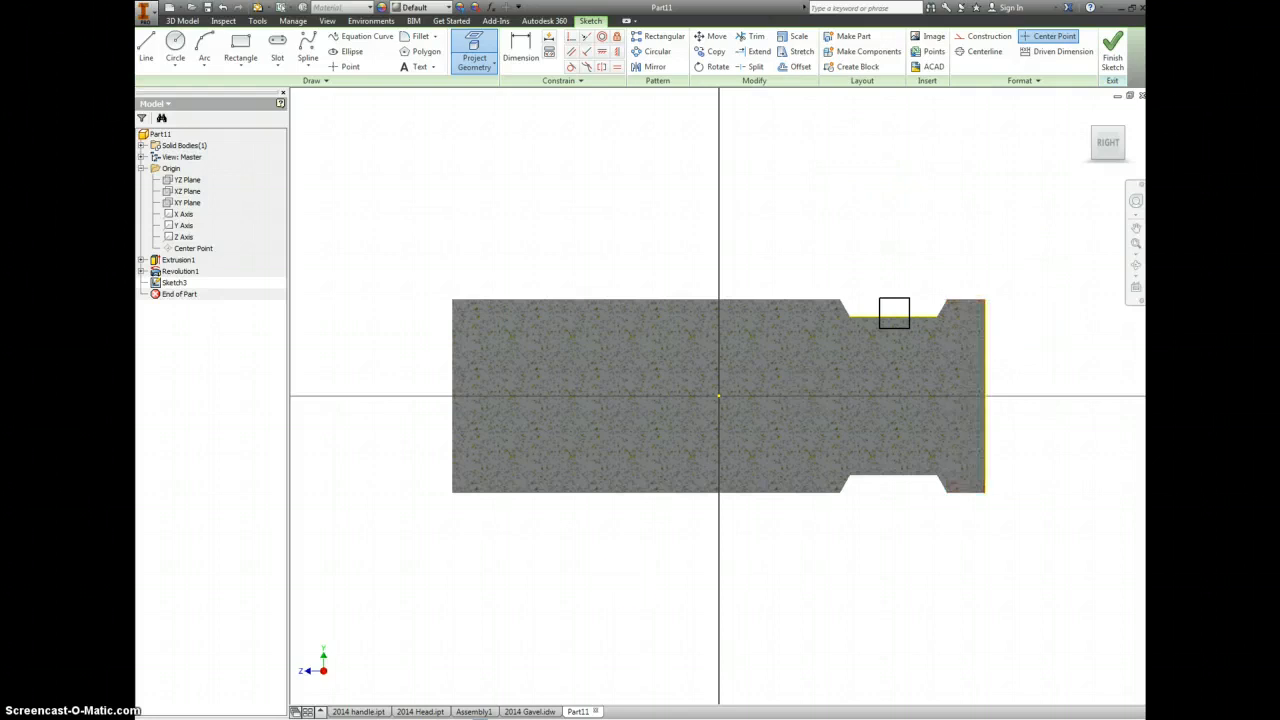
Switch to the 2014 Gavel drawing and set the primary unit precision of the head's .43 dimension to three decimal places (3.123)
left_click(530, 711)
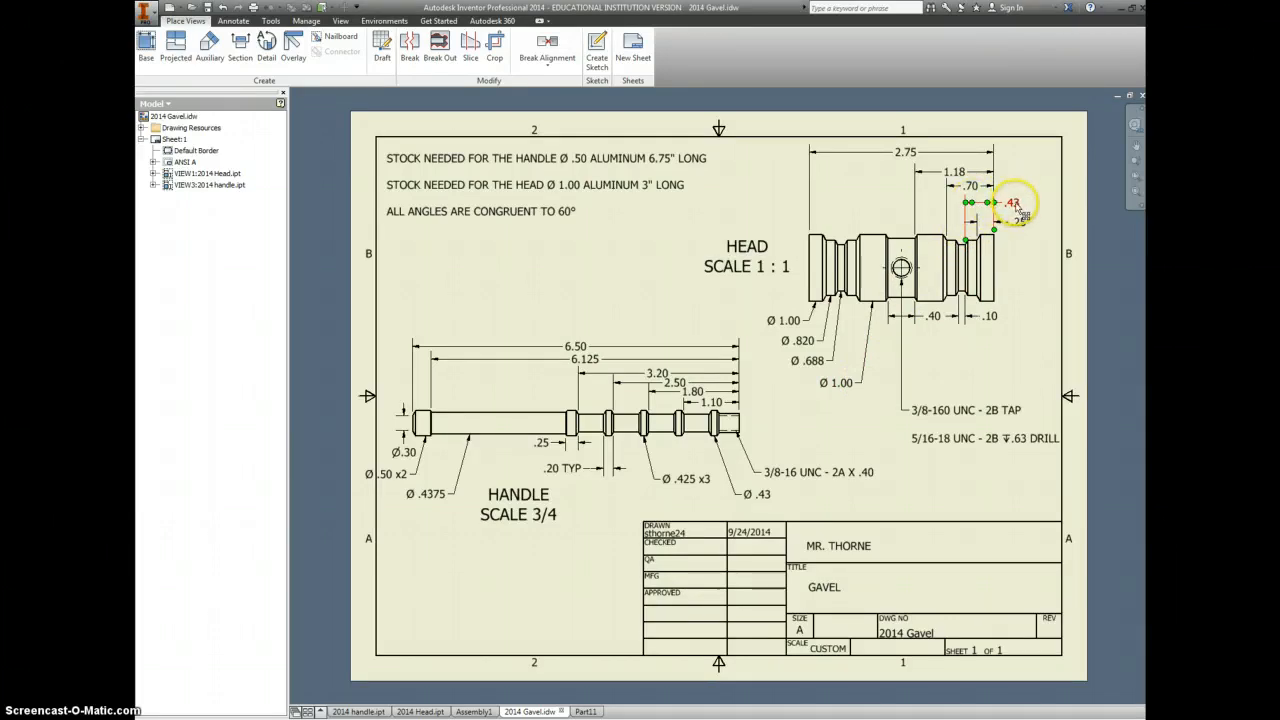
double_click(1016, 207)
left_click(840, 201)
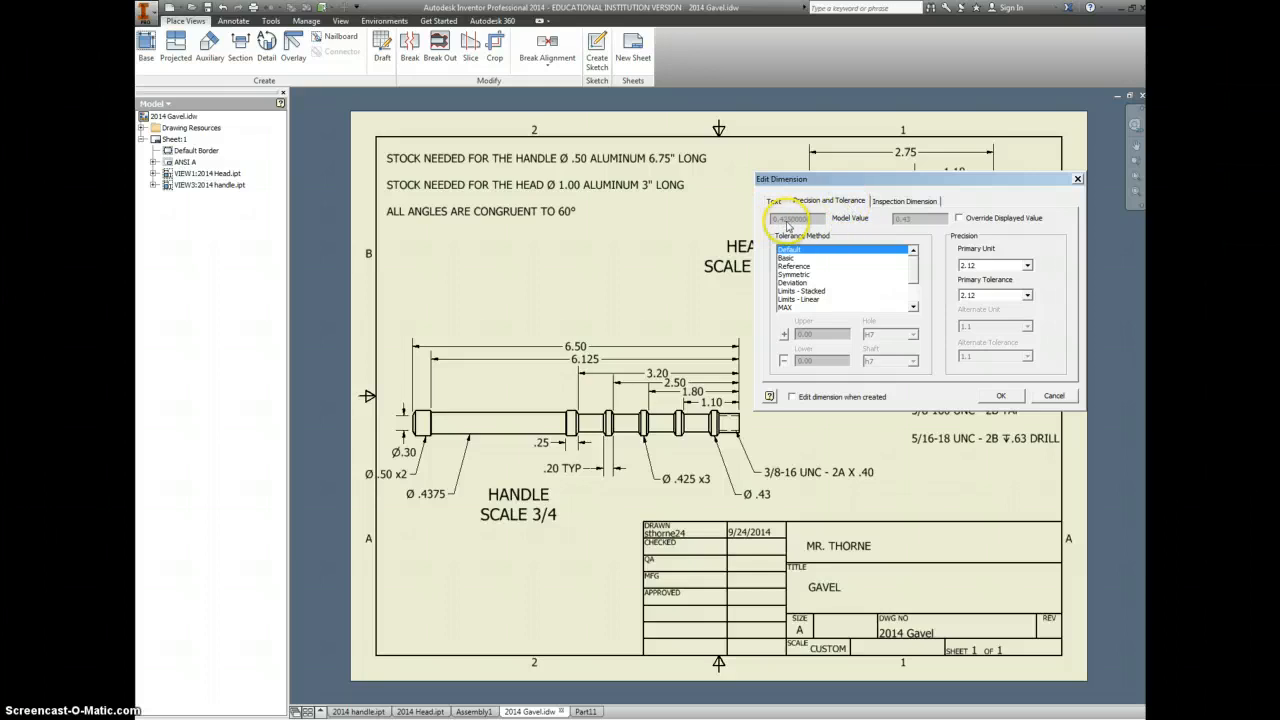
left_click(1026, 265)
left_click(1011, 303)
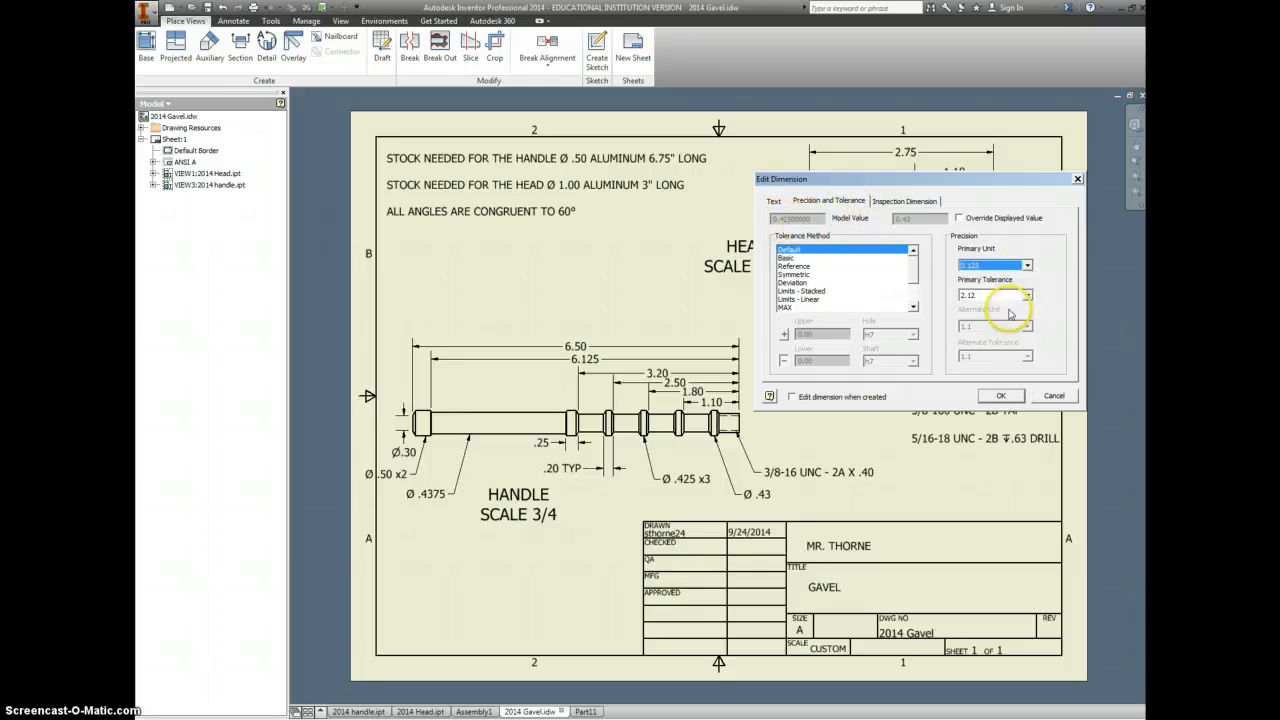
left_click(1000, 395)
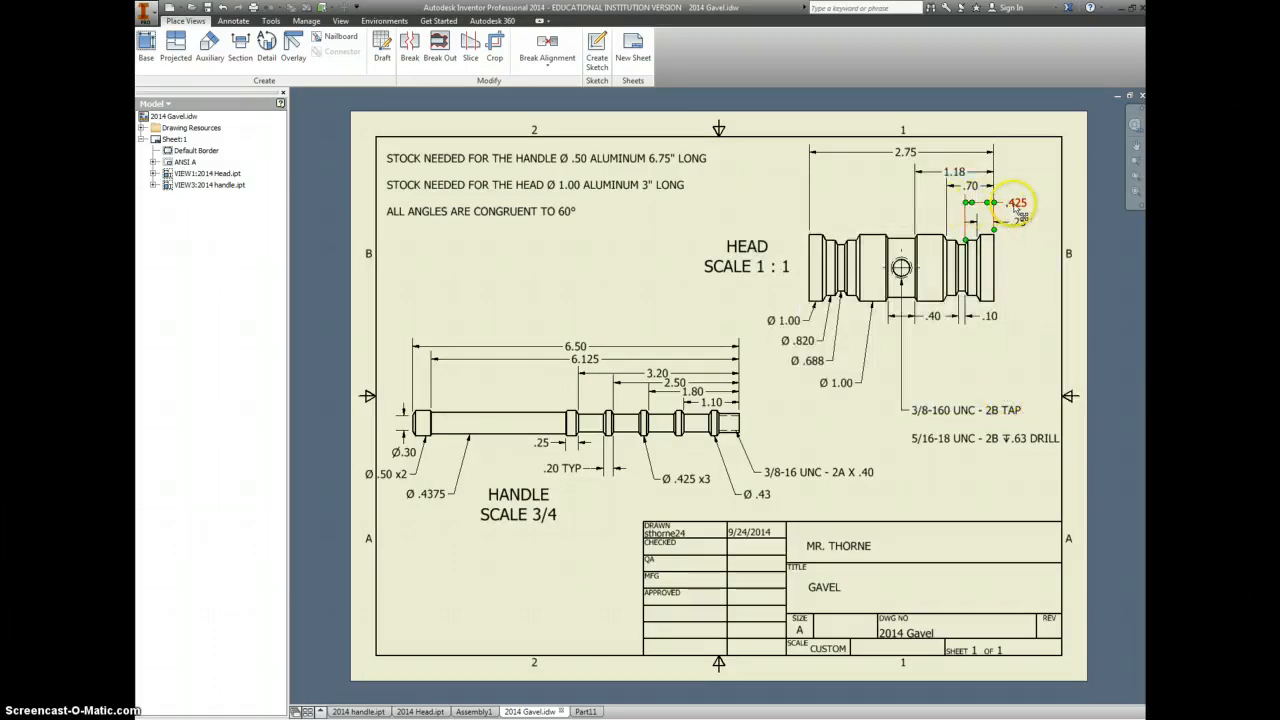
Back in Part11, dimension the small rectangle's right side .425 in from the cylinder's projected right end edge
left_click(587, 711)
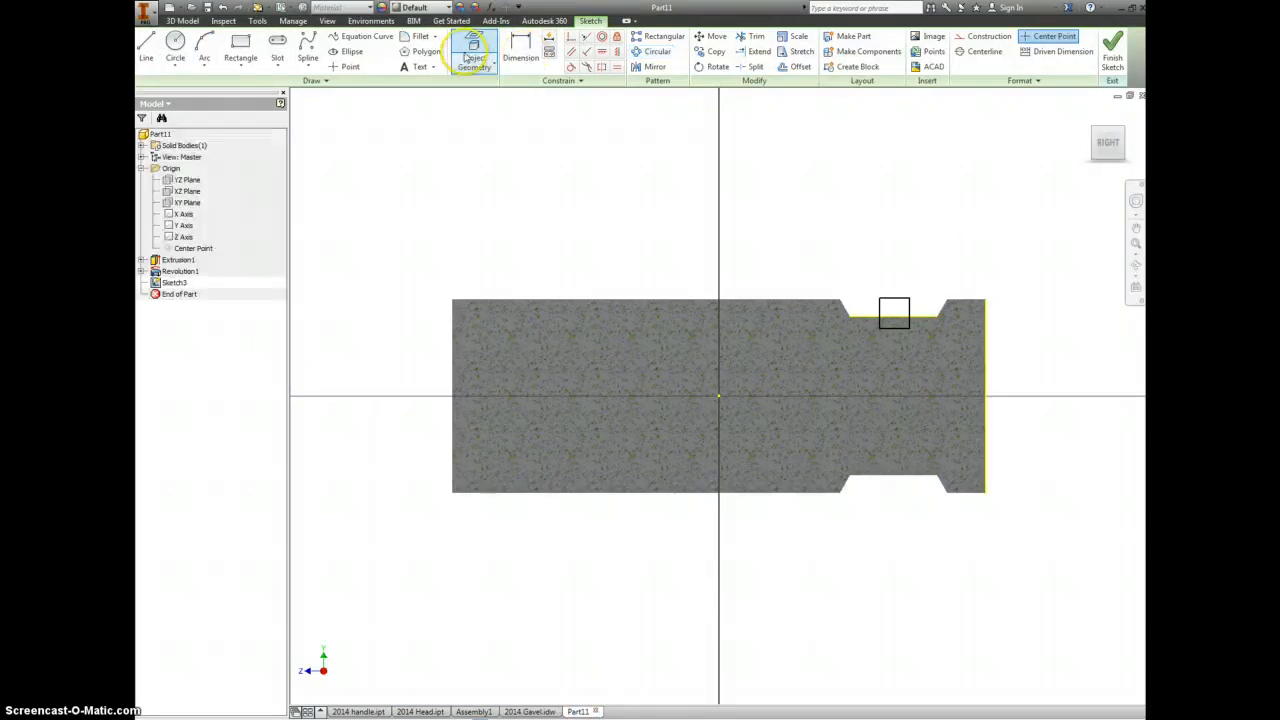
left_click(520, 48)
left_click(985, 323)
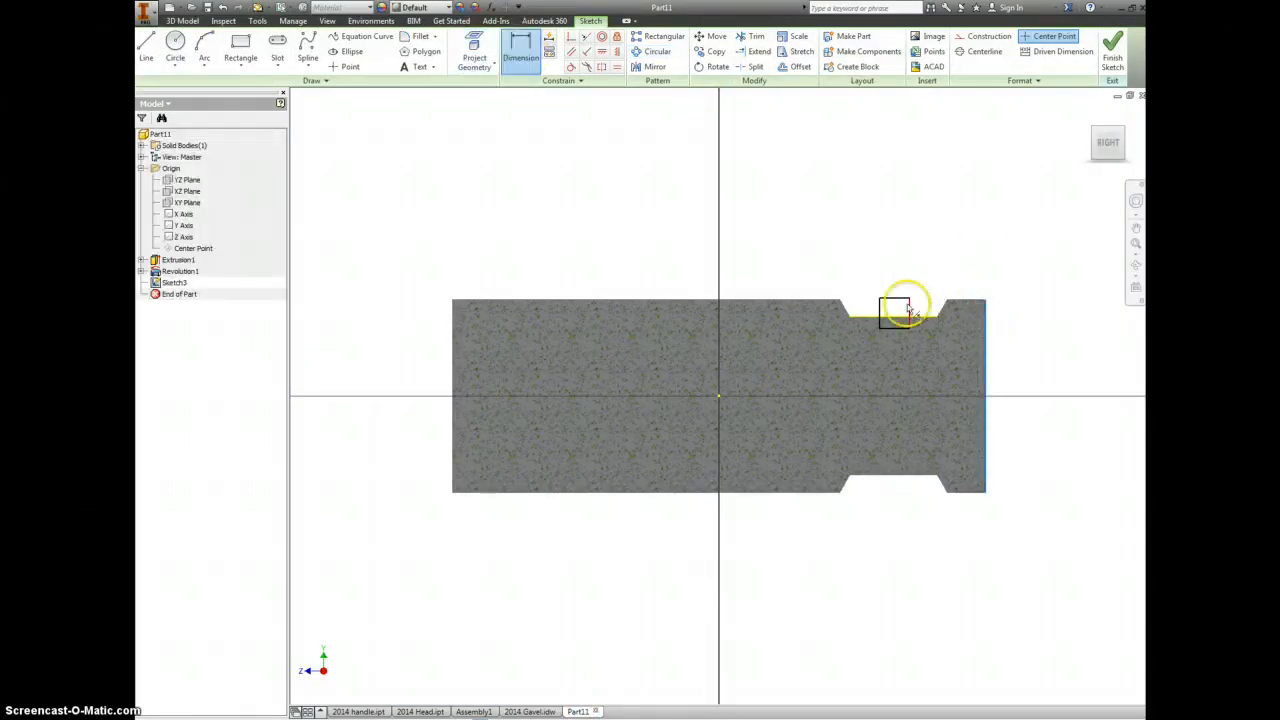
left_click(909, 311)
left_click(952, 266)
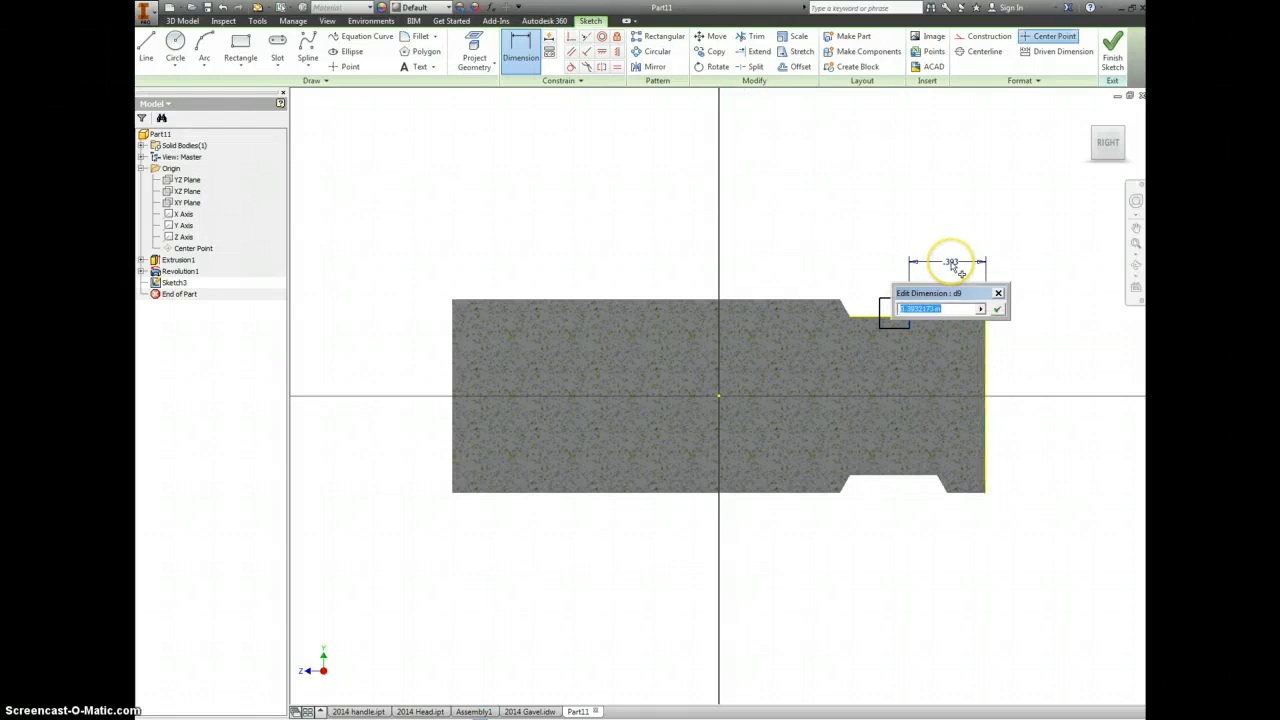
key("Return")
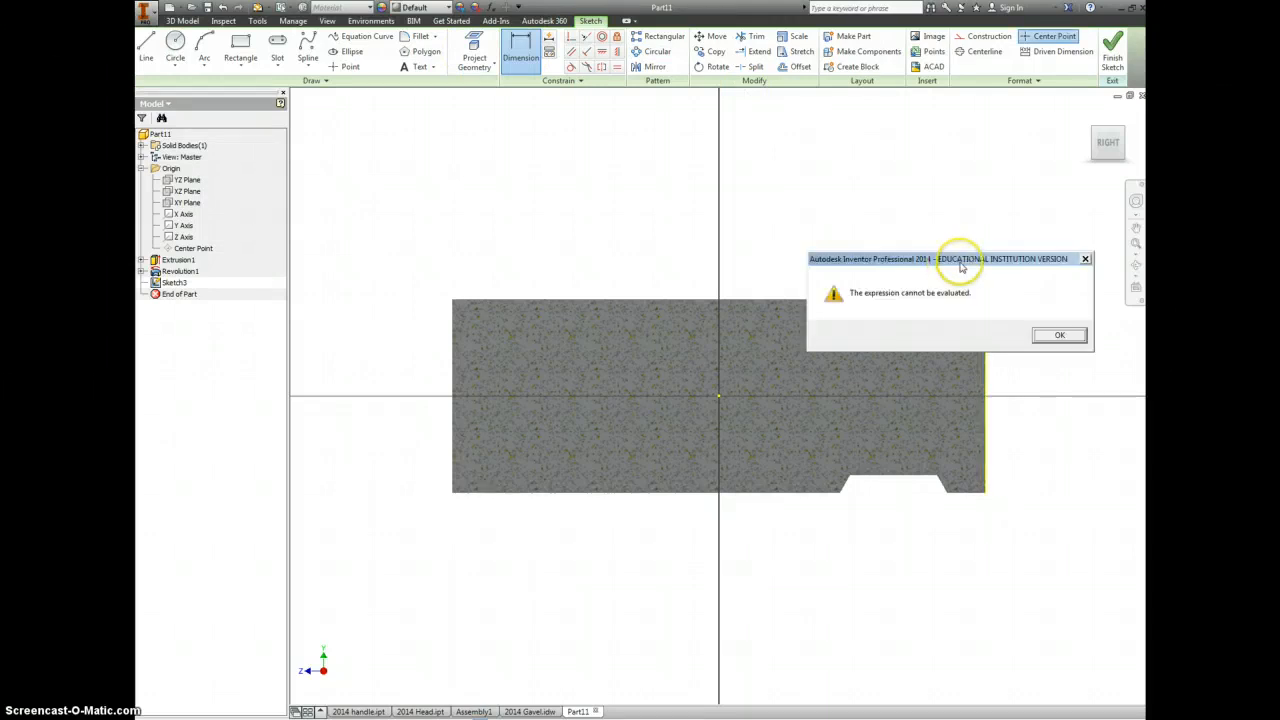
left_click(1058, 335)
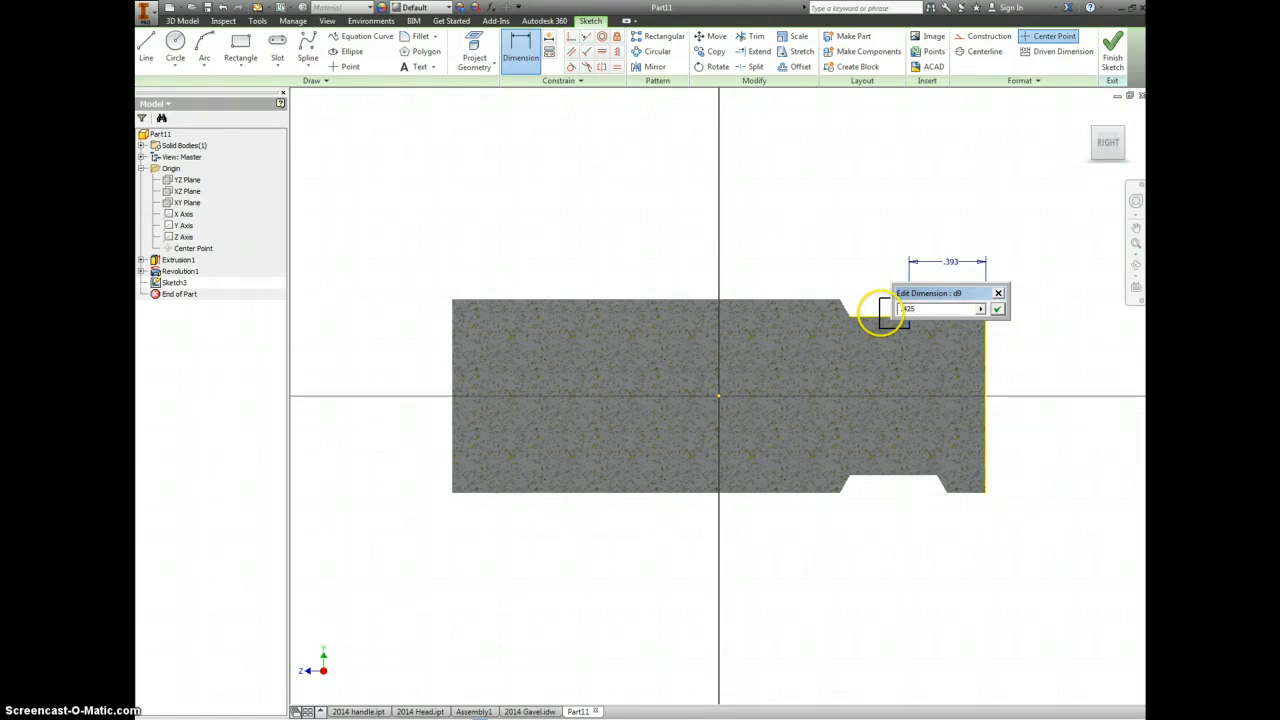
left_click(997, 310)
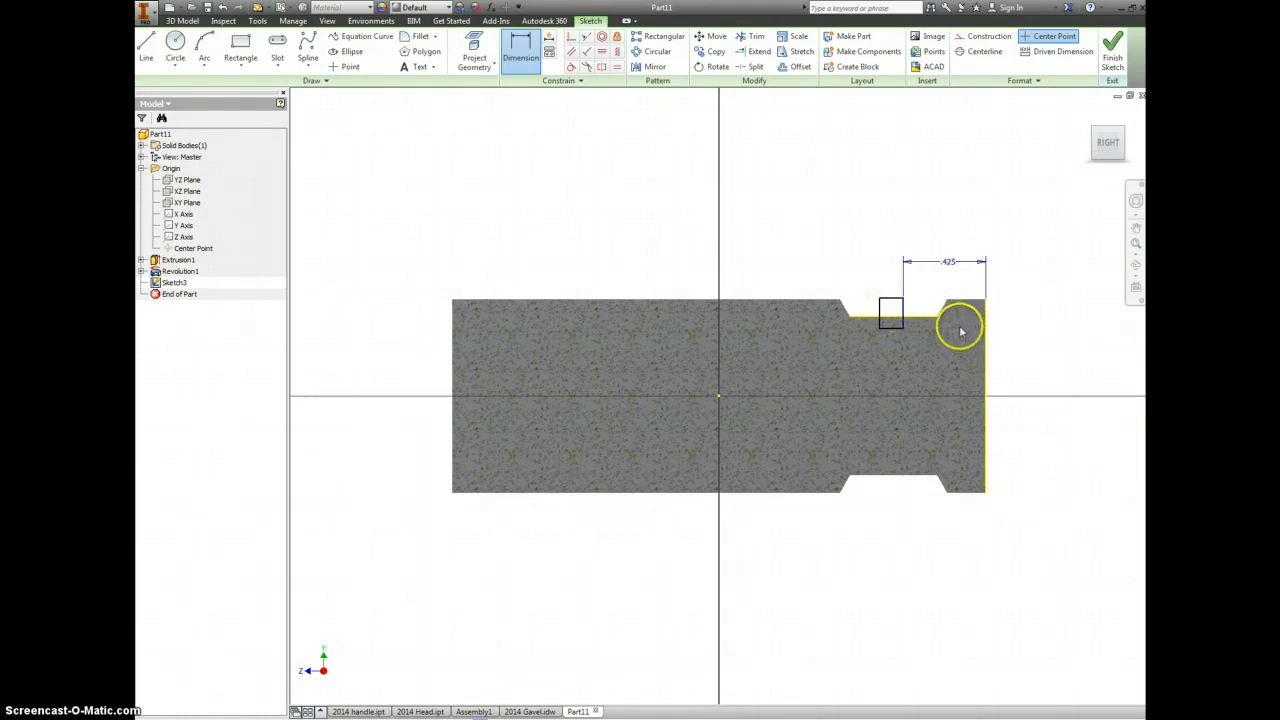
Check the narrow groove's width in the 2014 Gavel drawing and dimension the rectangle's width as .1 in in Part11
left_click(530, 711)
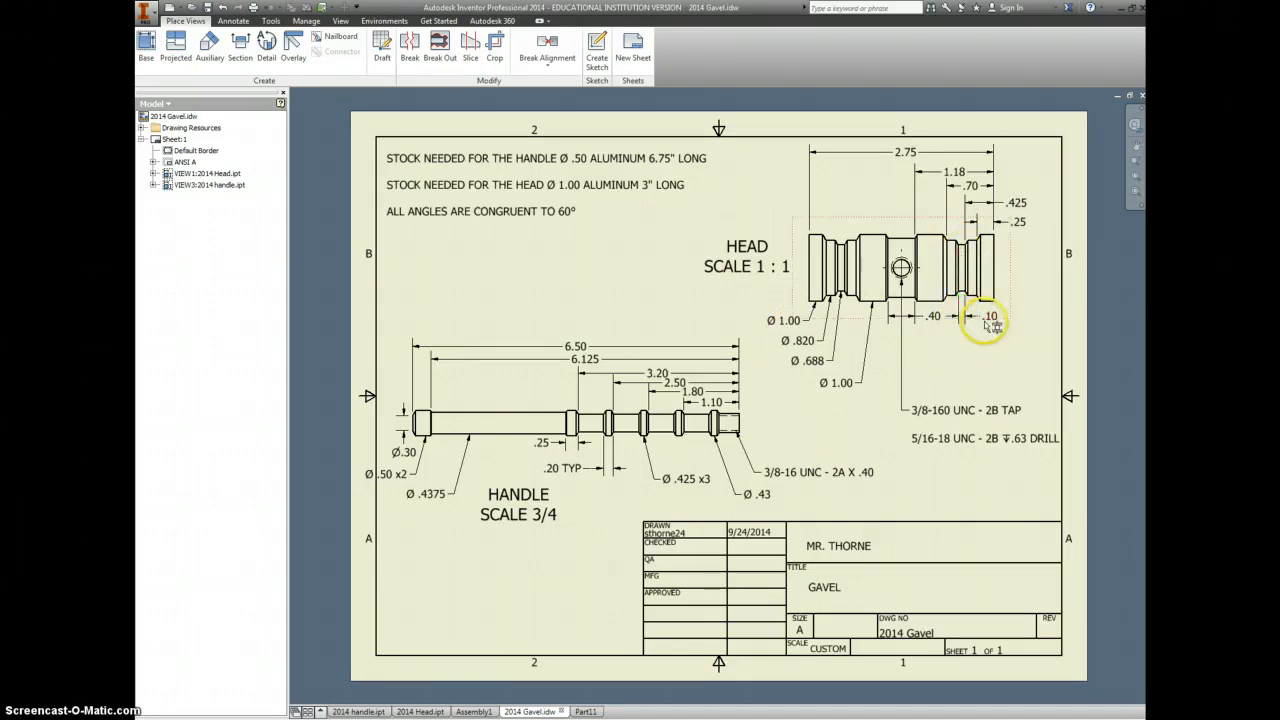
left_click(585, 711)
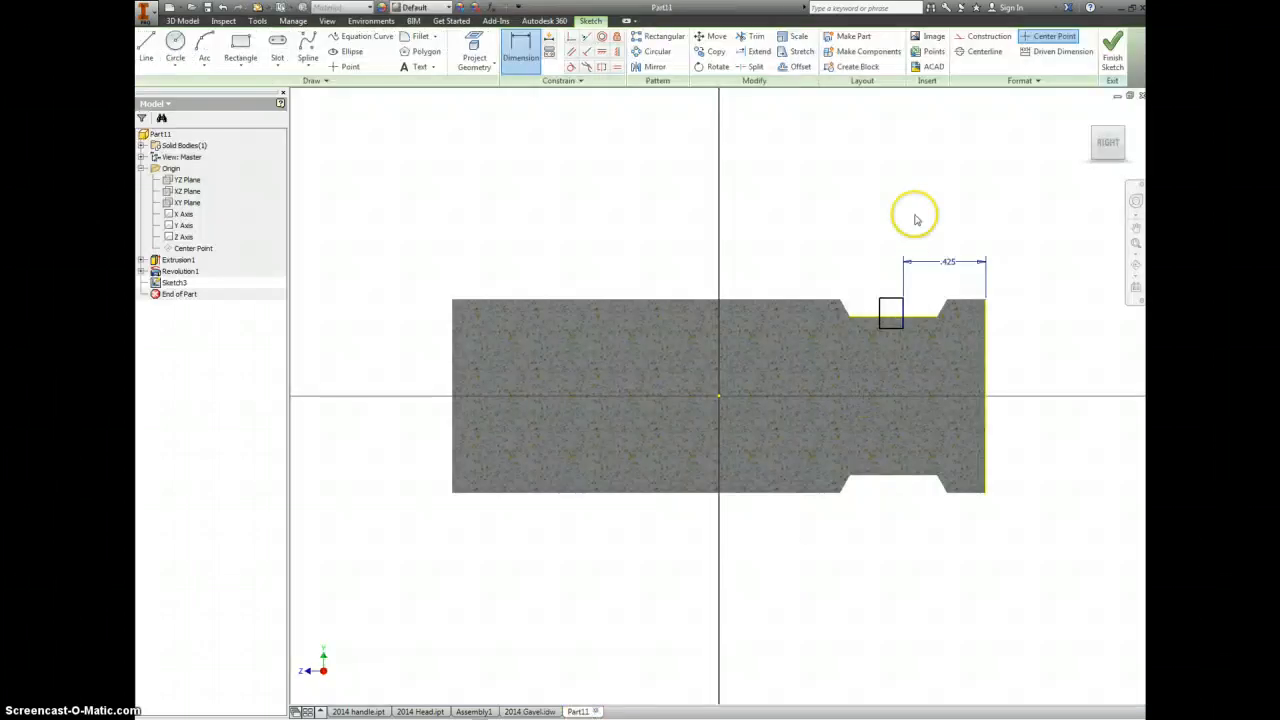
left_click(884, 299)
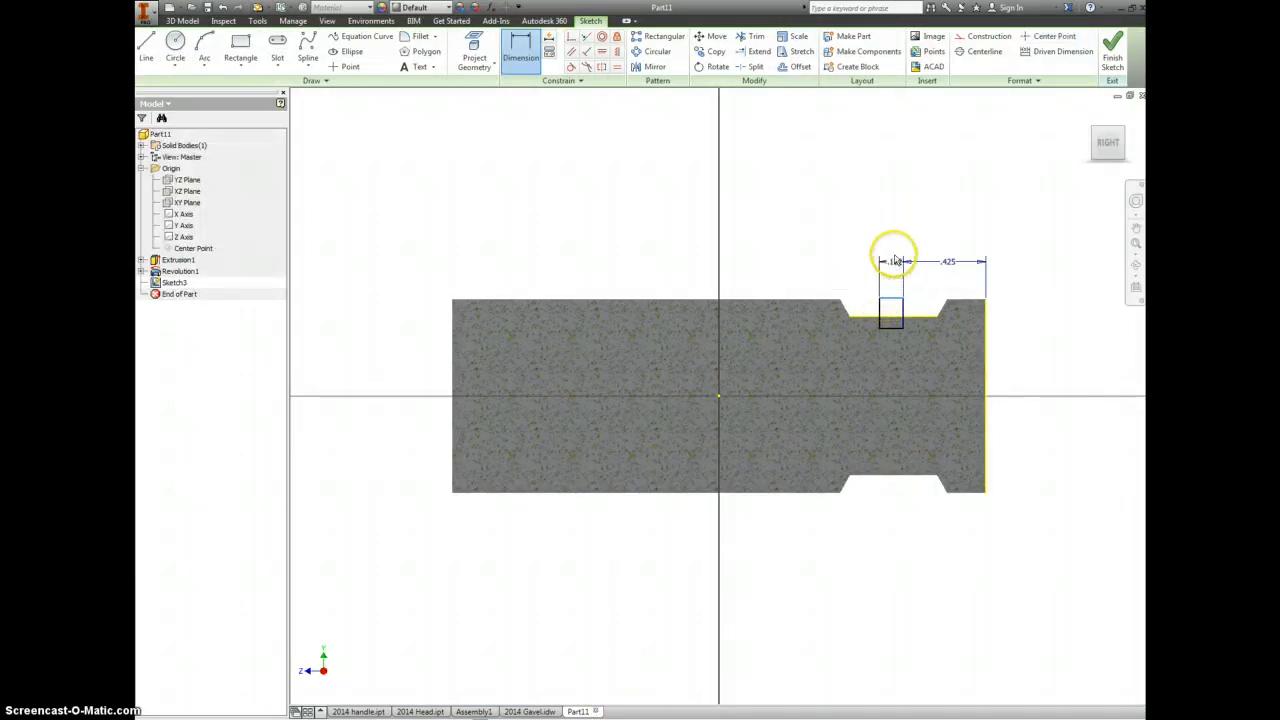
left_click(893, 253)
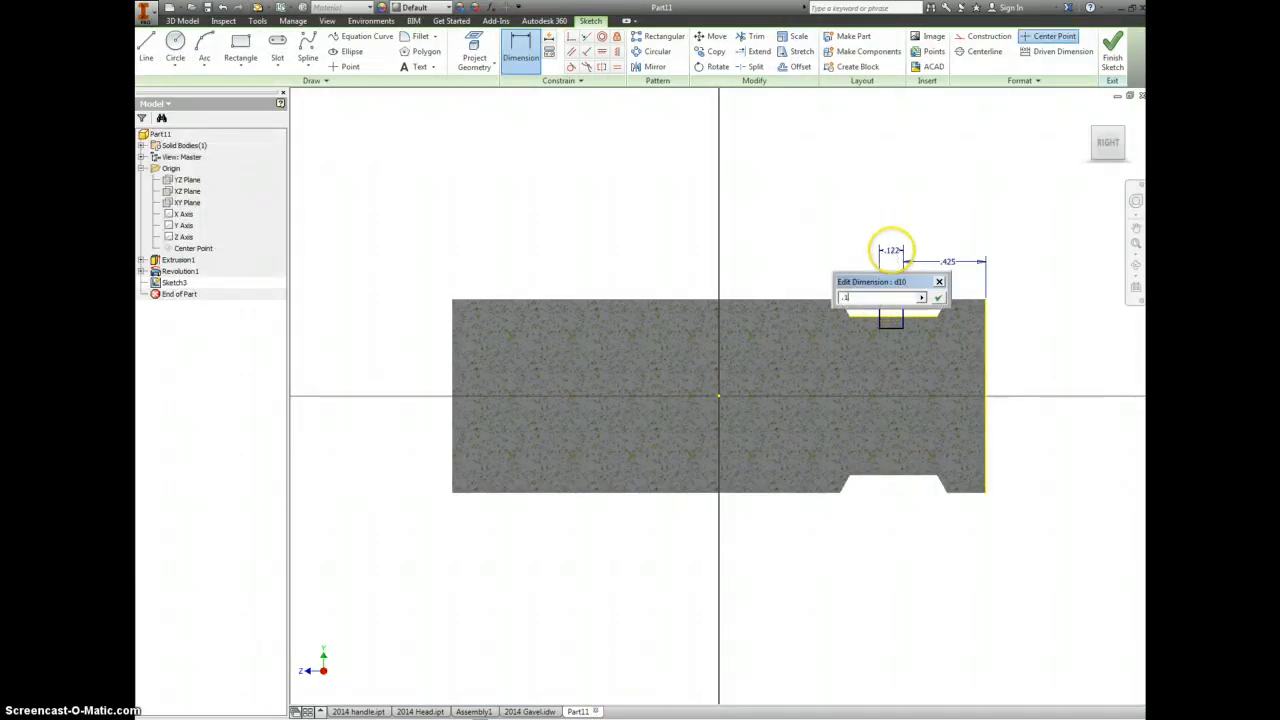
type(".1")
key("Return")
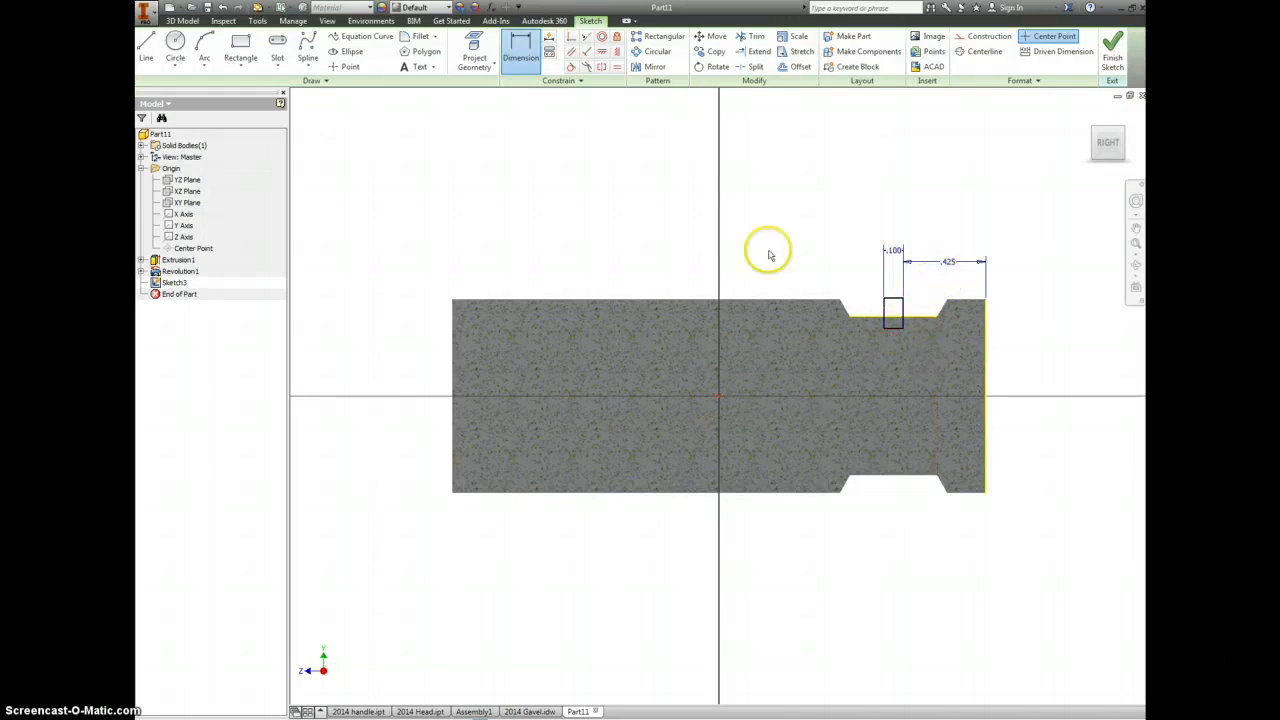
Dimension the rectangle's lower edge from the center point, checking the groove diameter in the Gavel drawing, and set the distance to .688/2
left_click(900, 332)
left_click(1020, 354)
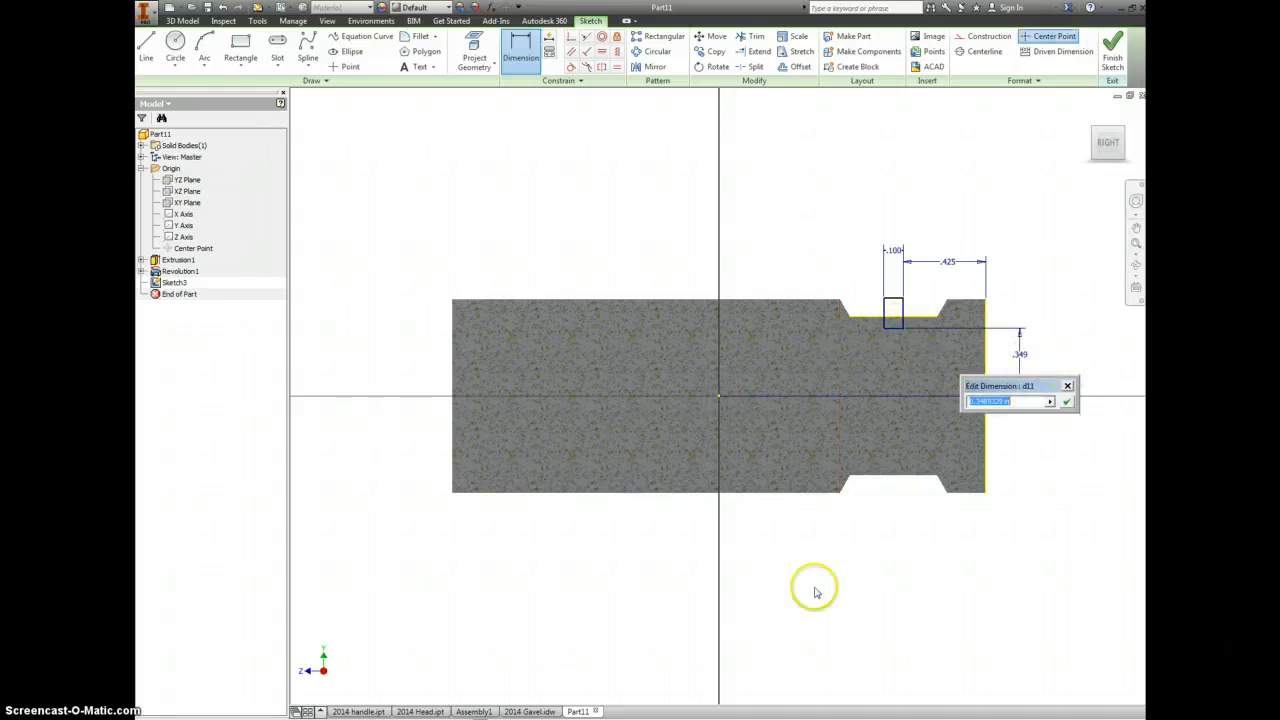
left_click(527, 711)
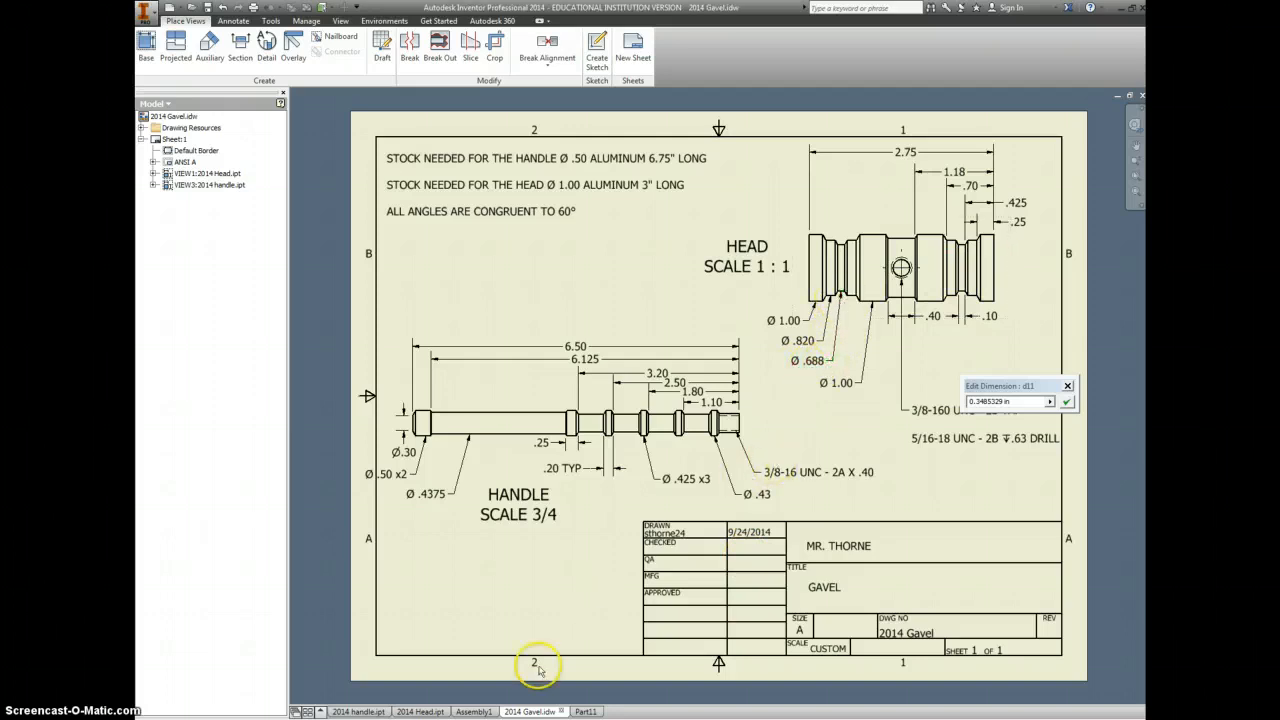
left_click(583, 711)
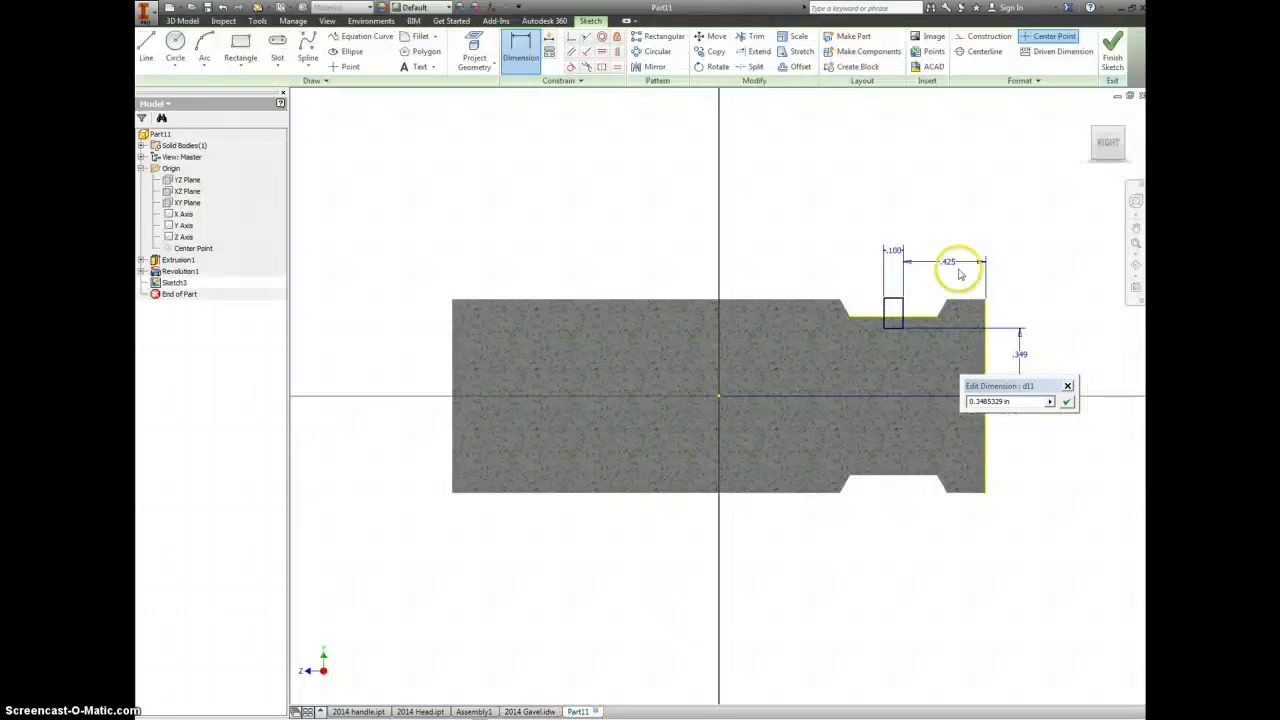
key("Return")
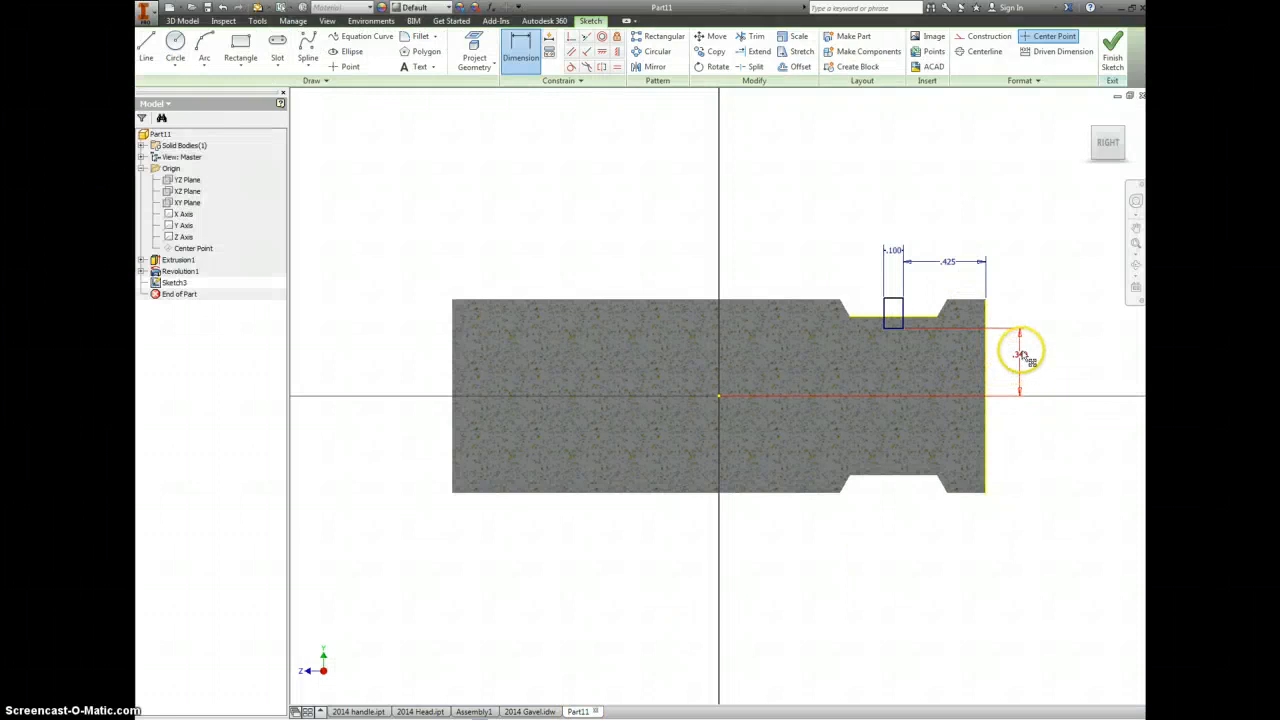
double_click(1021, 355)
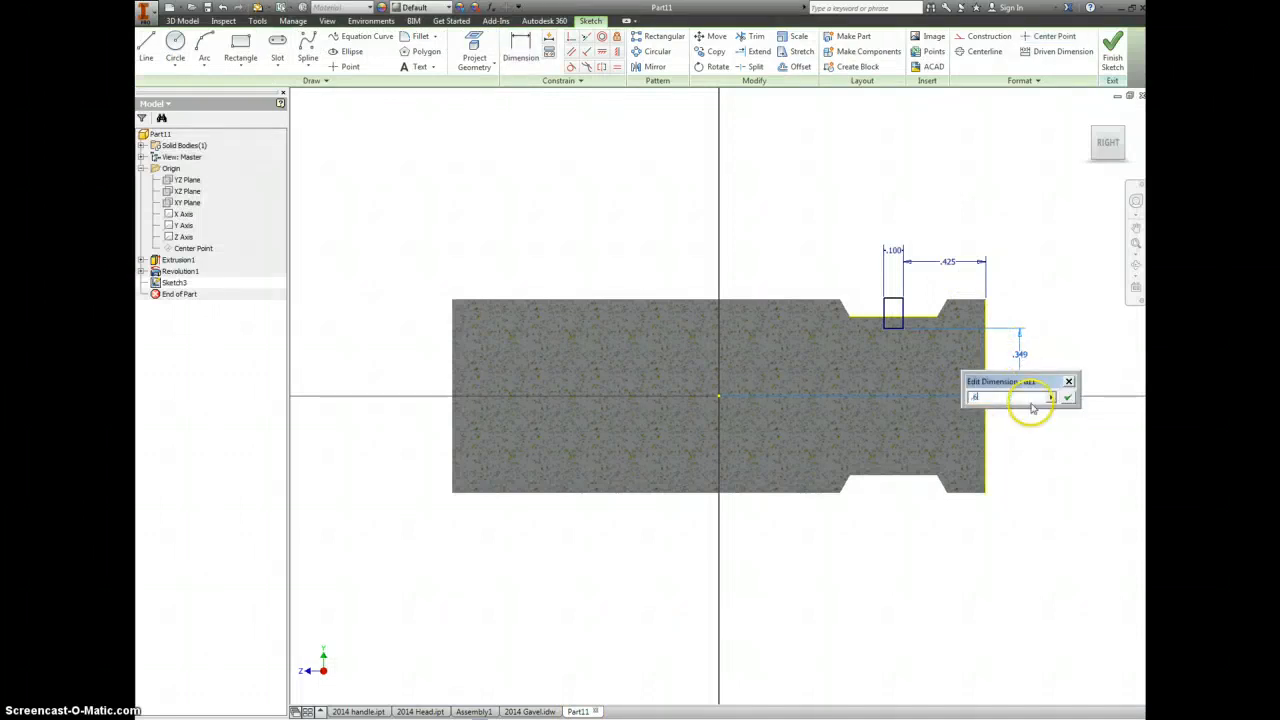
type(".688/2")
key("Return")
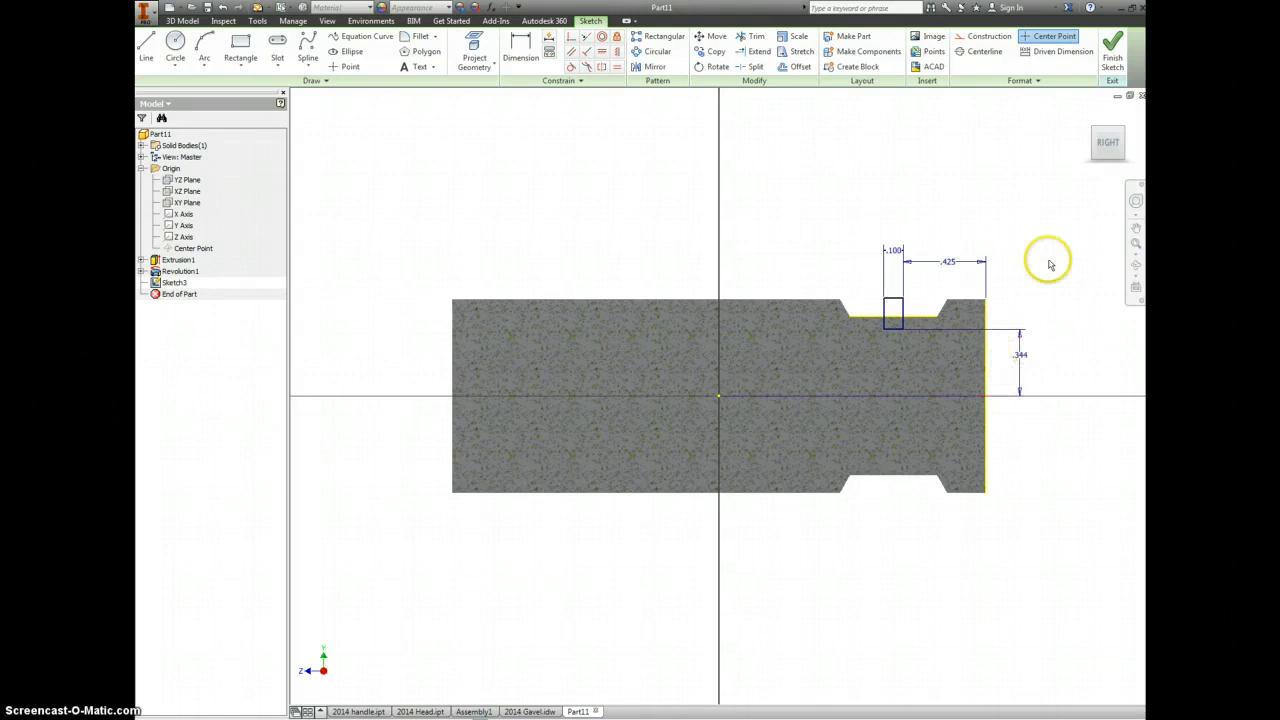
Draw a wedge on the rectangle's right side with a line at 30 degrees from its lower right corner, closed at the upper right corner
left_click(175, 42)
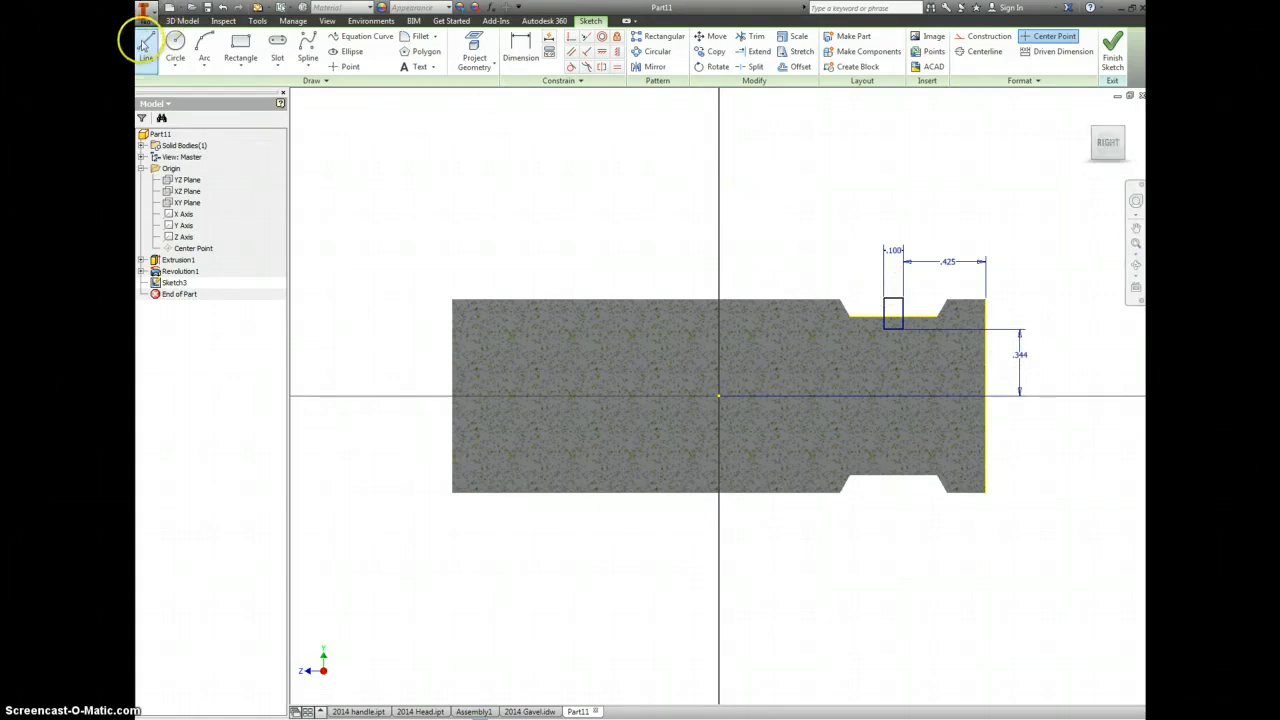
key("l")
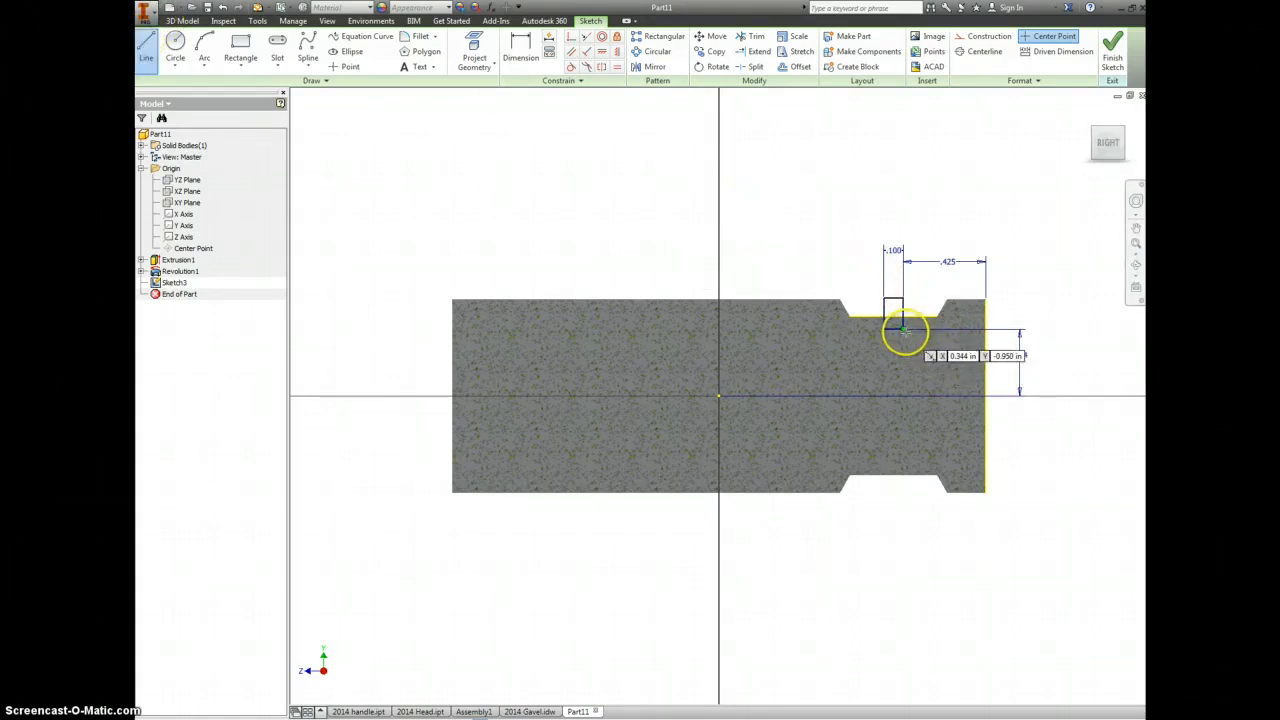
left_click(903, 328)
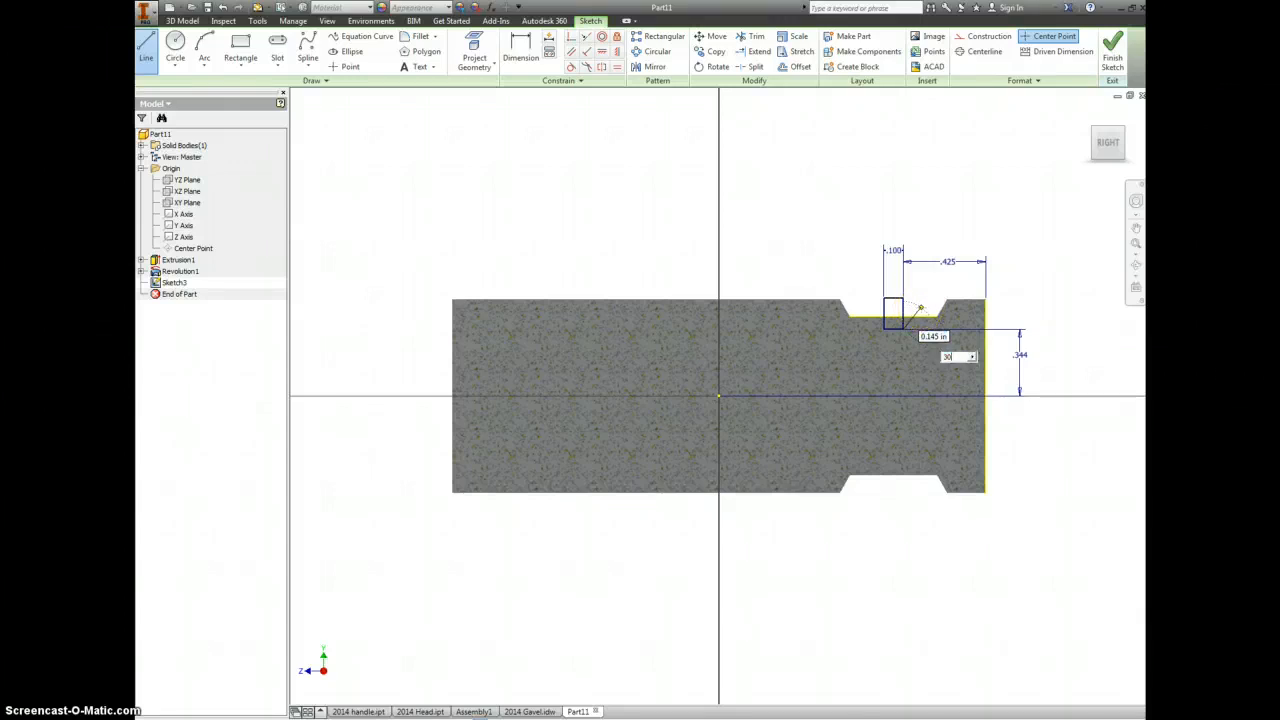
type("30")
key("Tab")
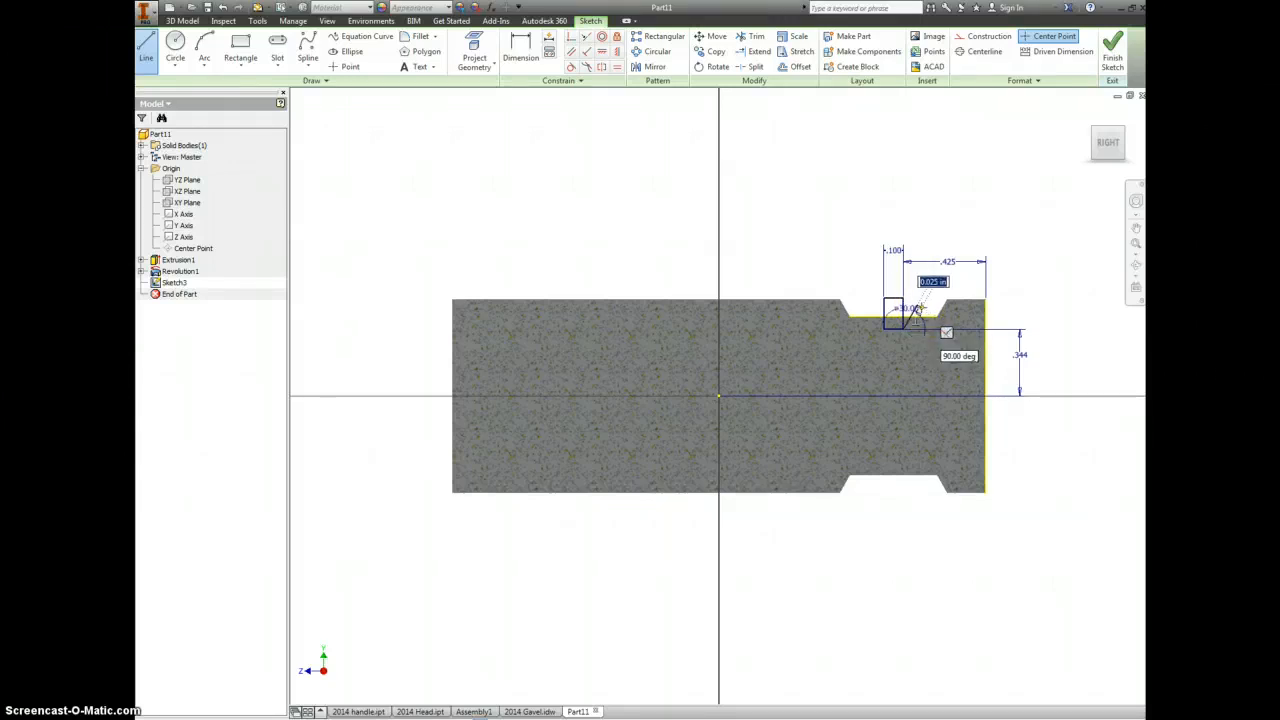
left_click(903, 298)
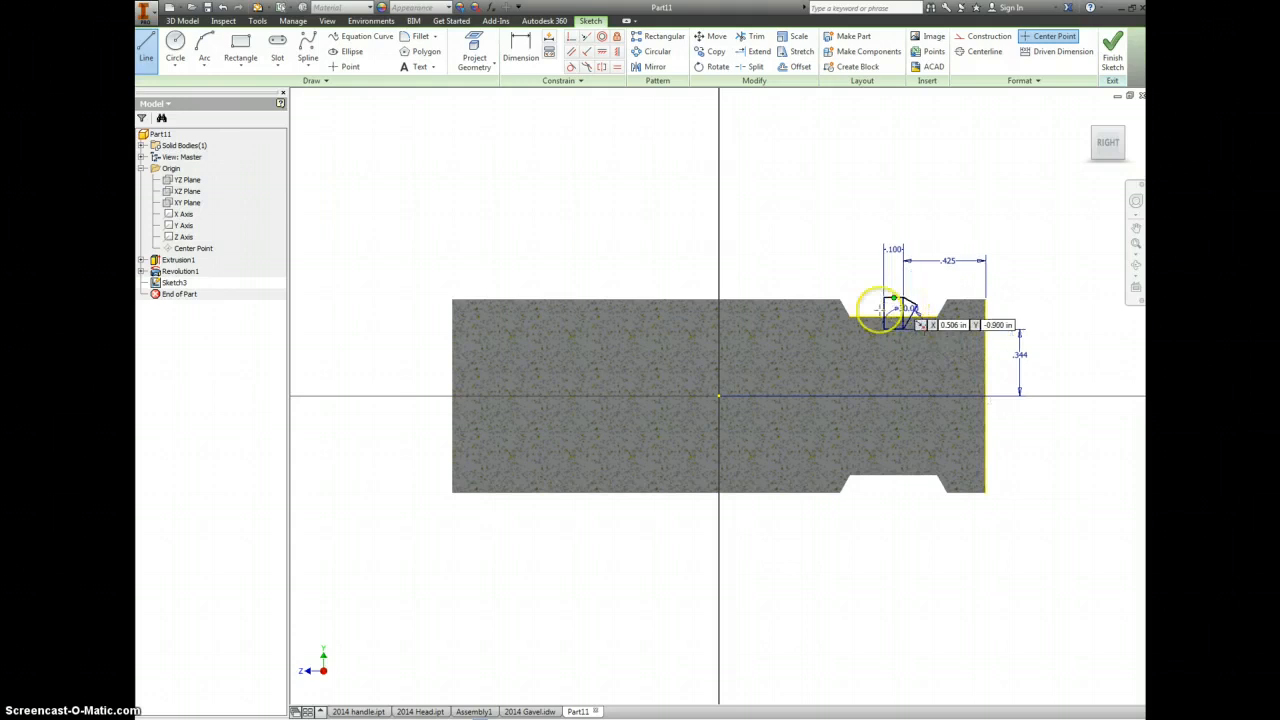
Draw a matching wedge on the rectangle's left side with a 30-degree line from its lower left corner, closed at the upper left corner
left_click(883, 327)
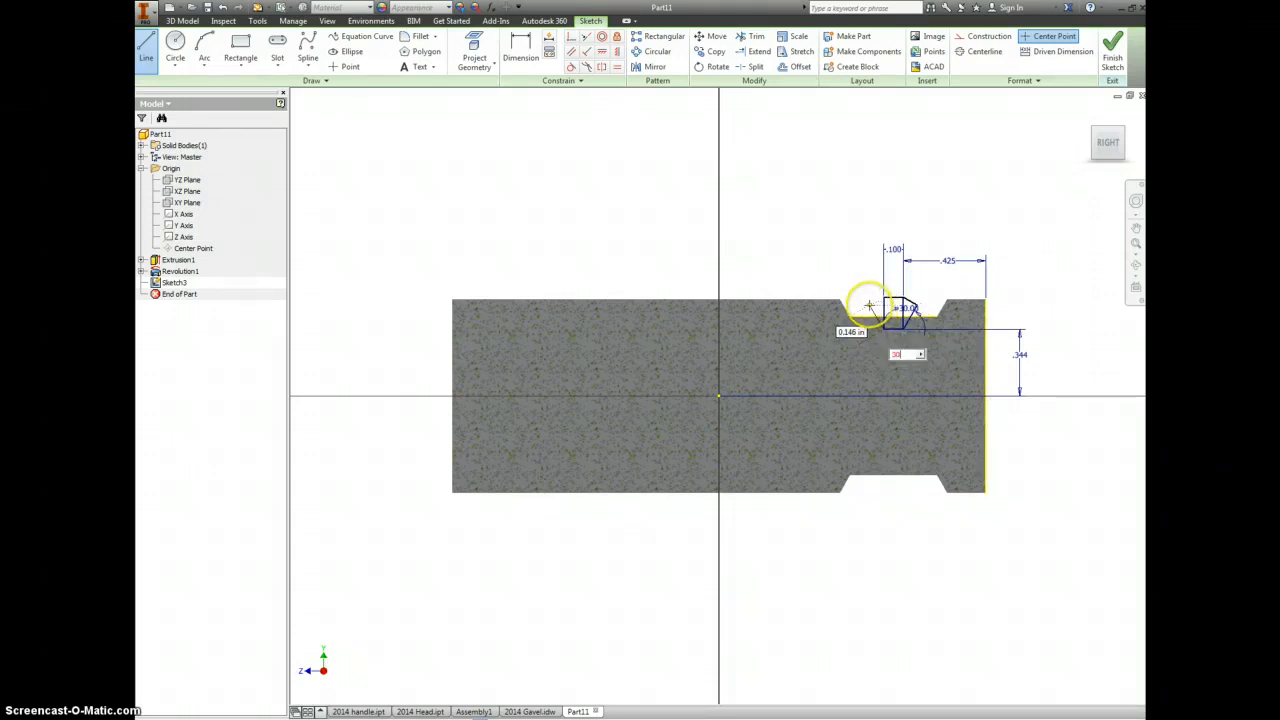
left_click(869, 305)
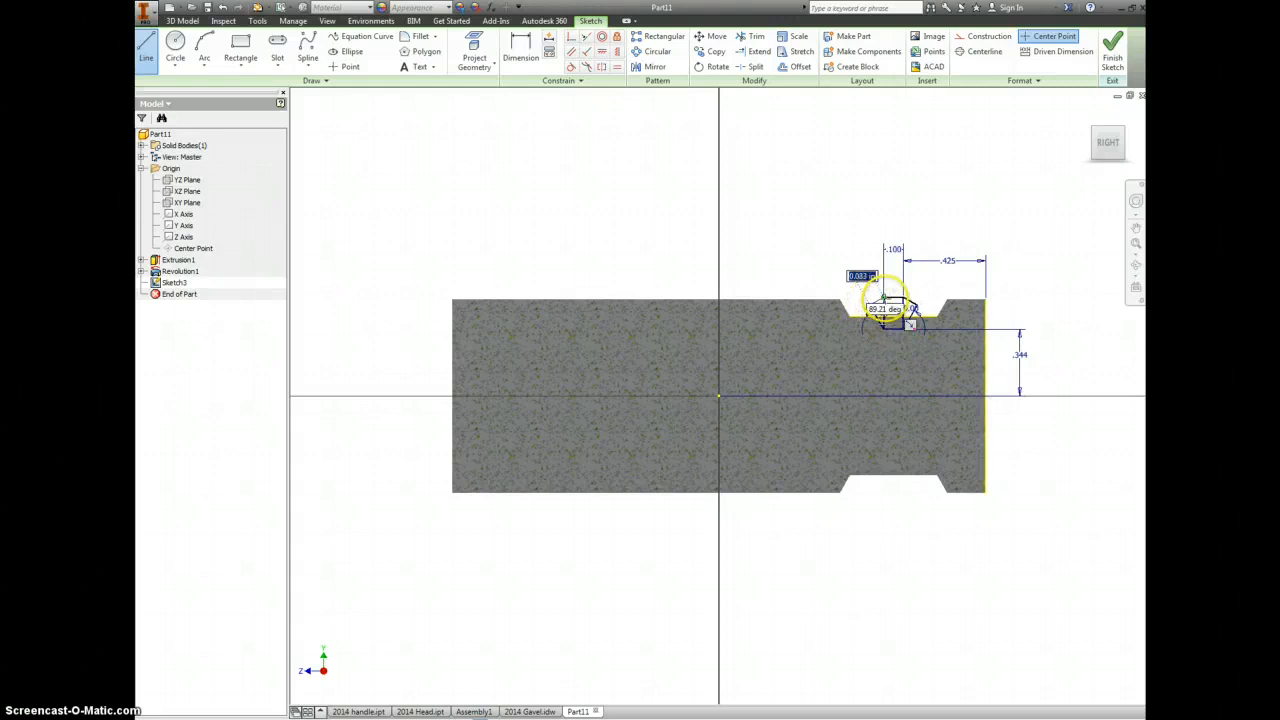
left_click(883, 297)
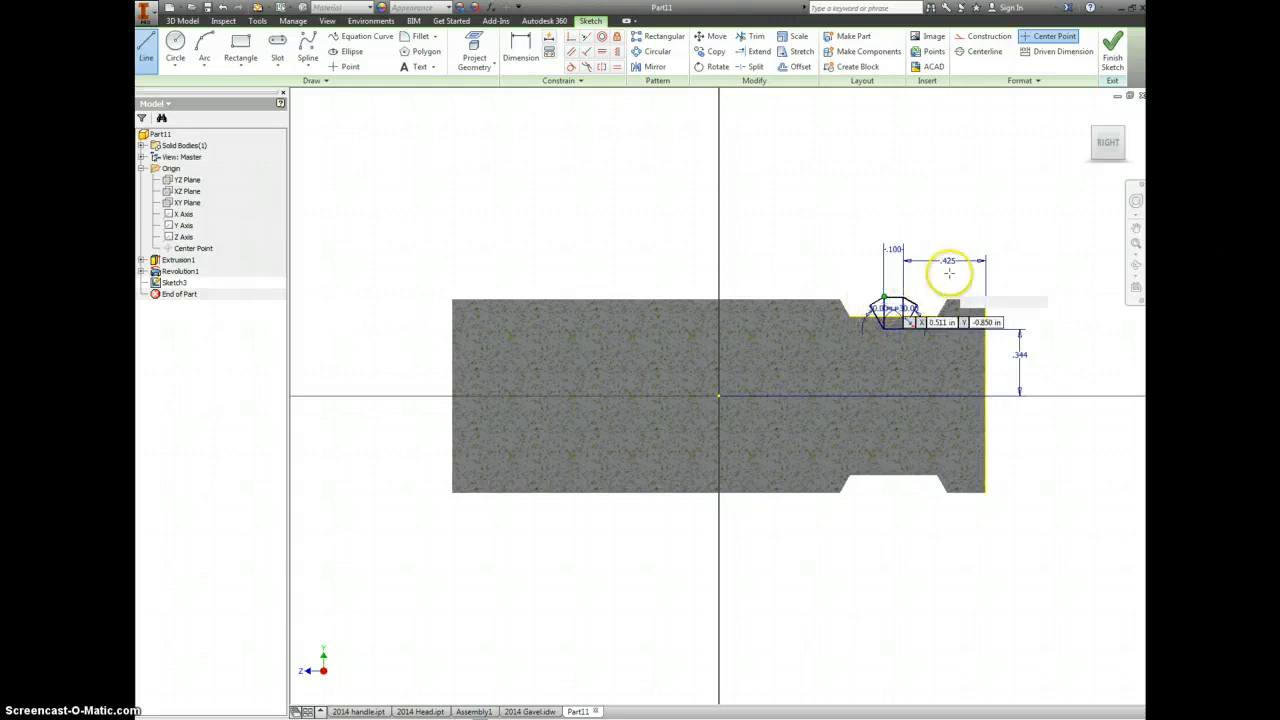
Finish the sketch and revolve-cut the rectangle and both wedges fully around the Z axis to form the narrow groove
left_click(1112, 58)
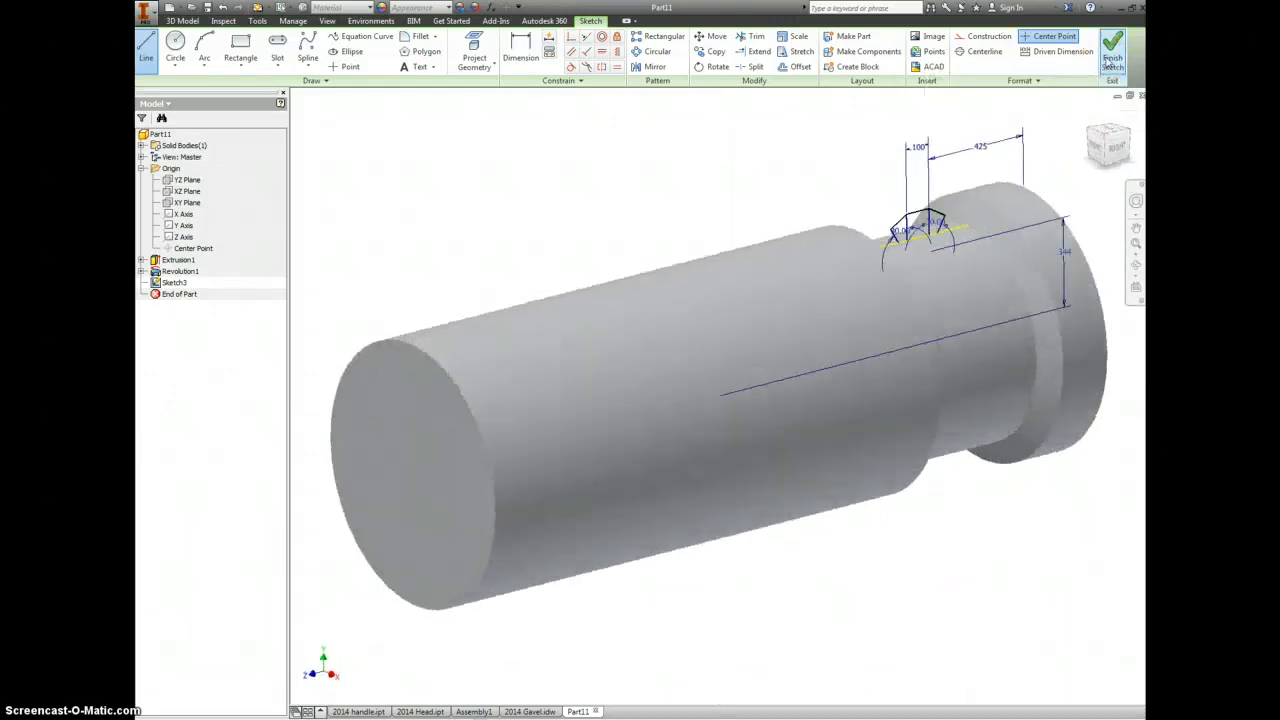
left_click(267, 45)
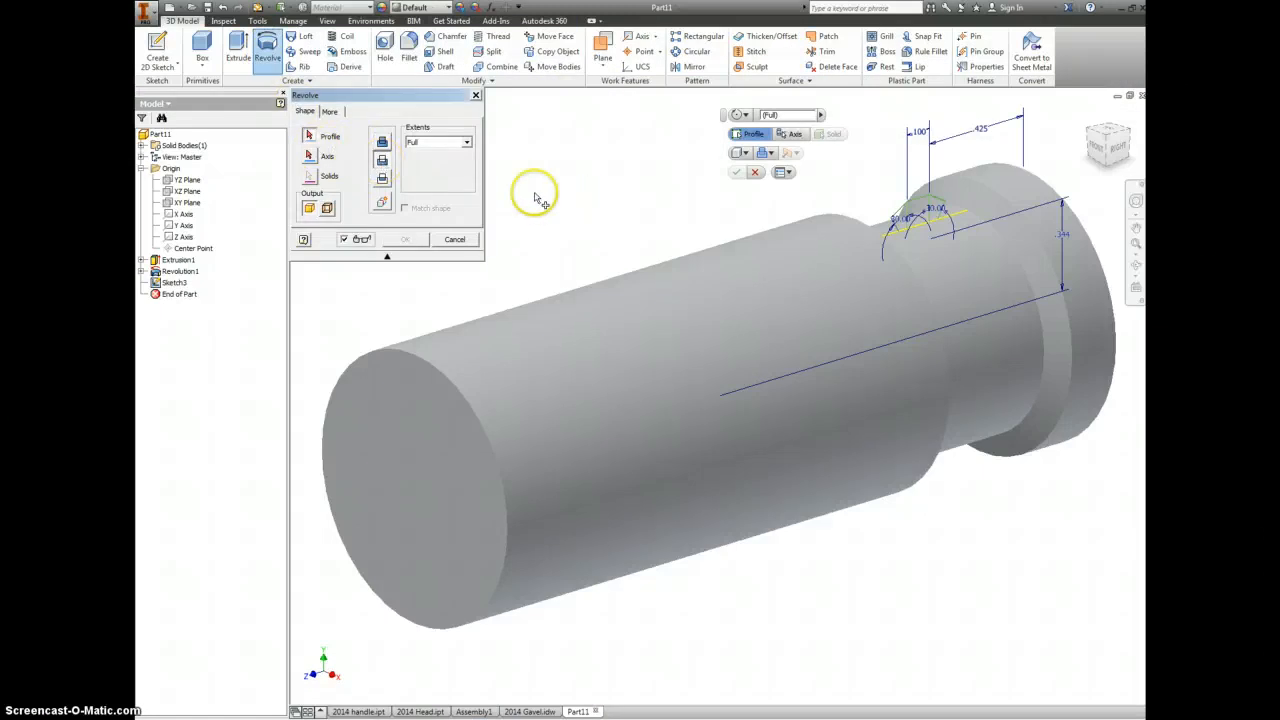
left_click(909, 208)
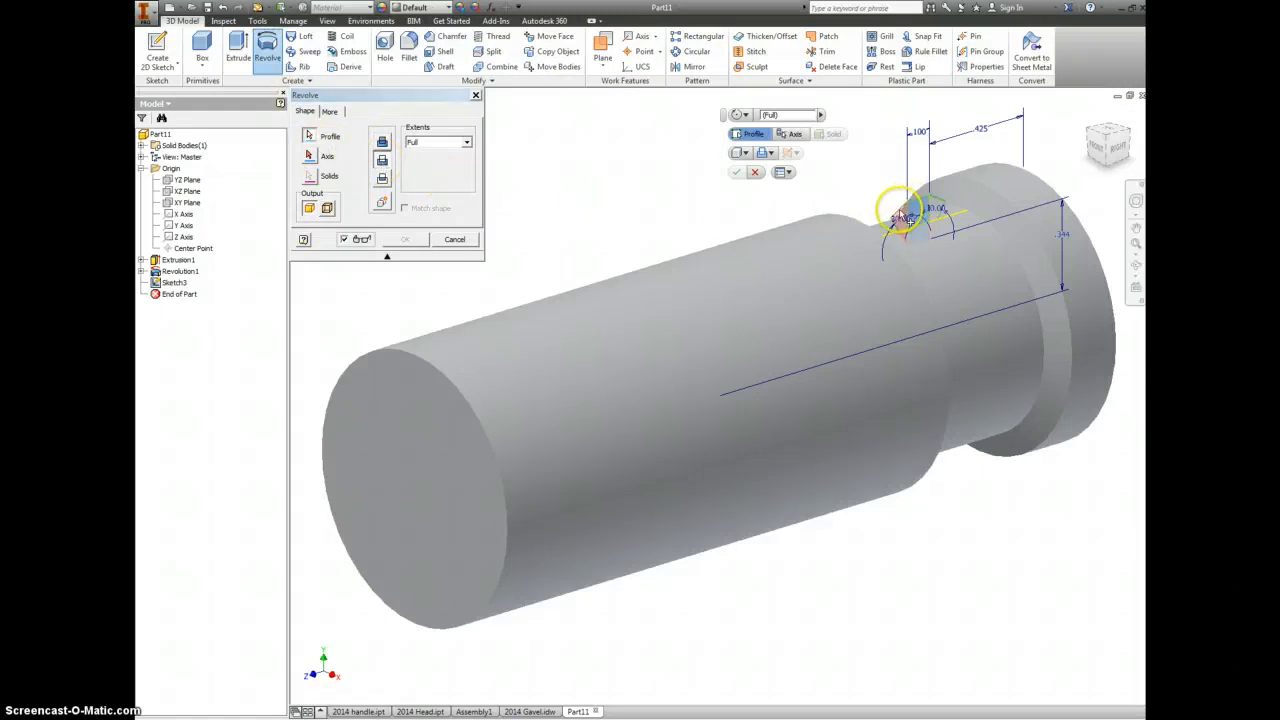
left_click(898, 214)
left_click(902, 222)
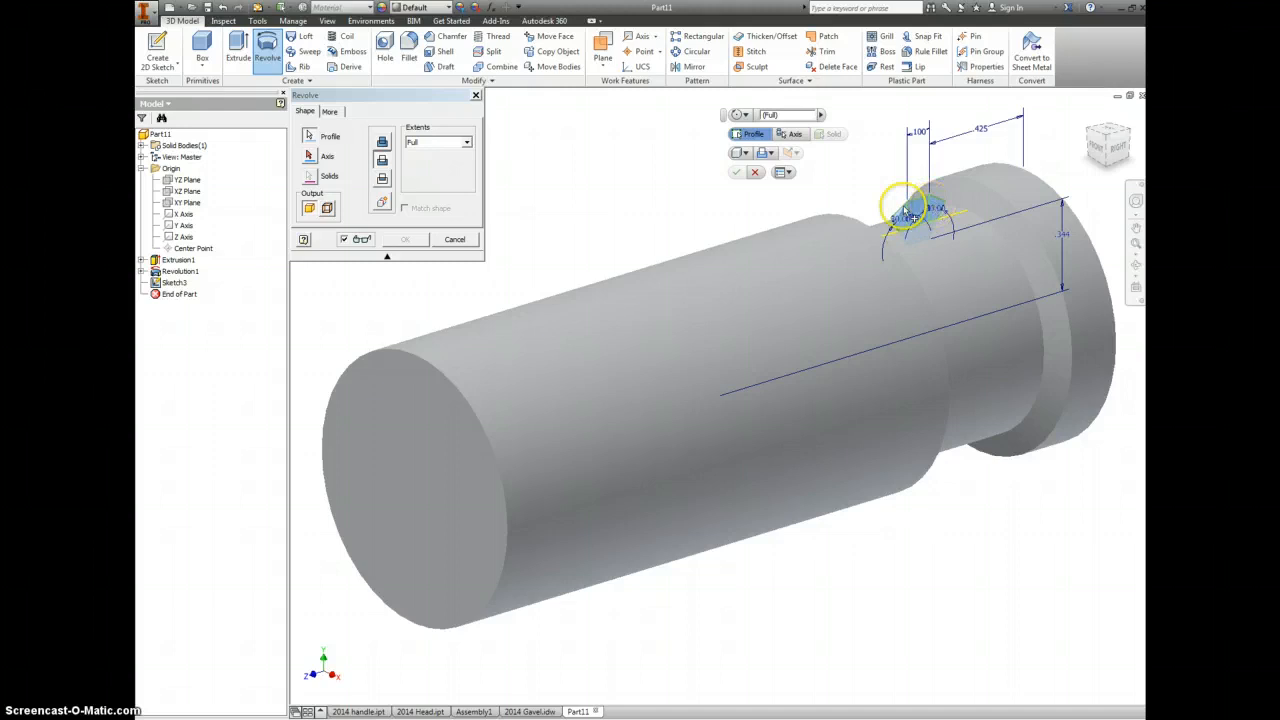
left_click(312, 156)
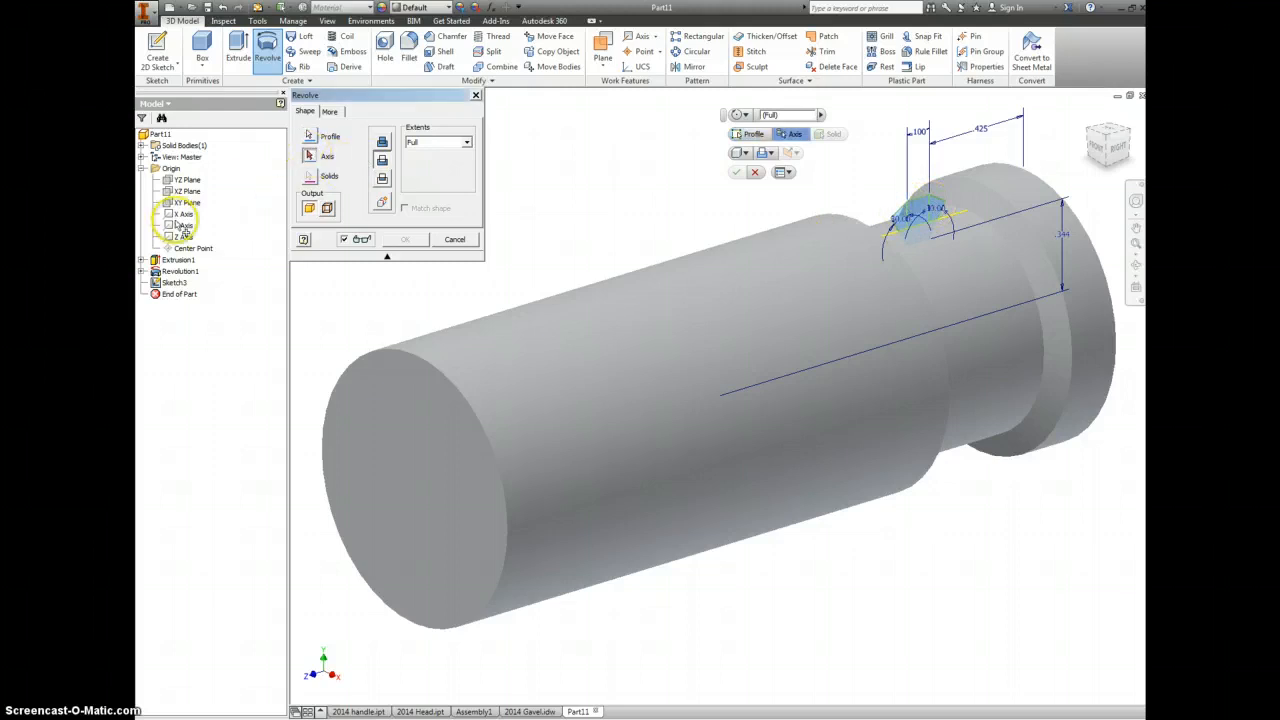
left_click(185, 236)
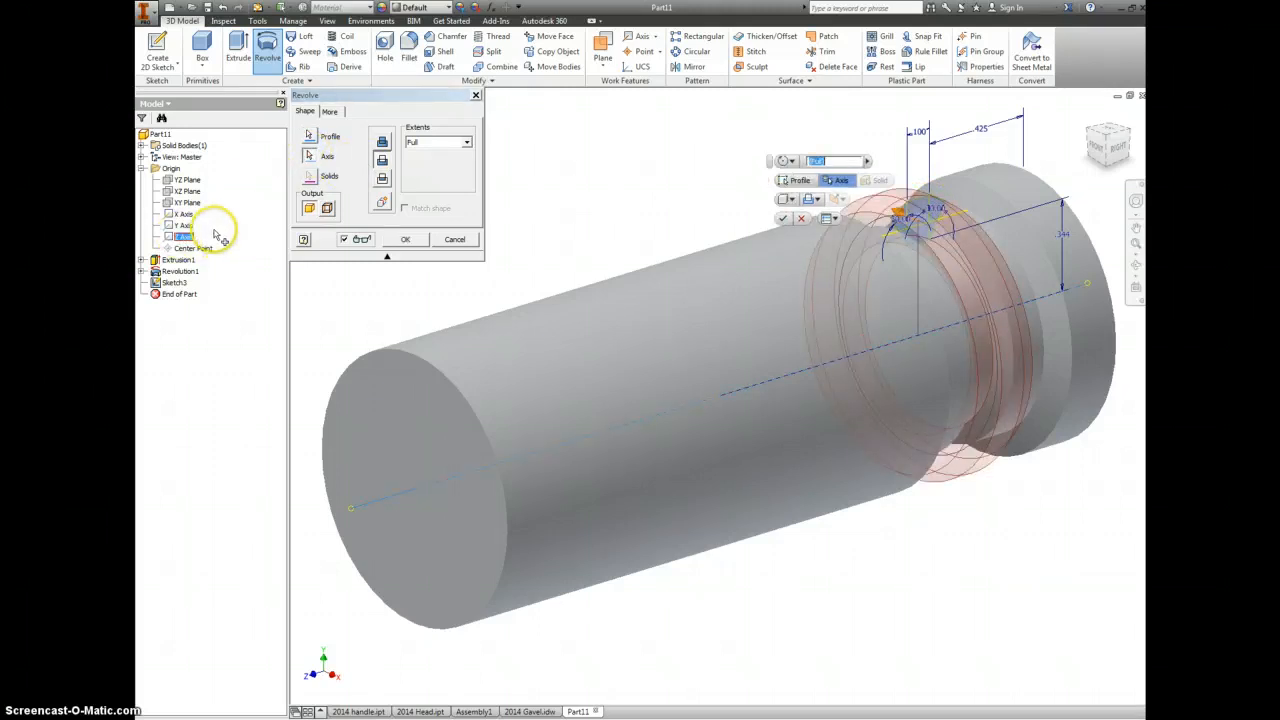
left_click(405, 239)
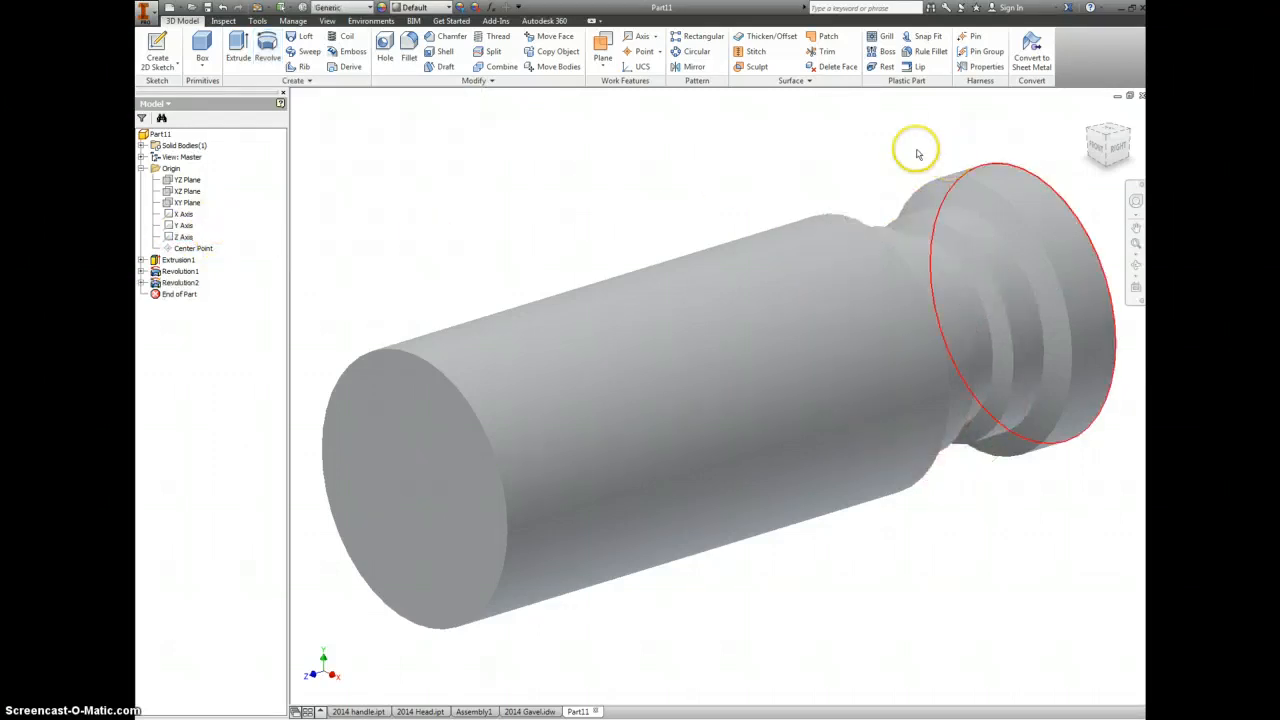
Mirror both revolved groove features across the XY plane onto the opposite end of the gavel head
left_click(1116, 150)
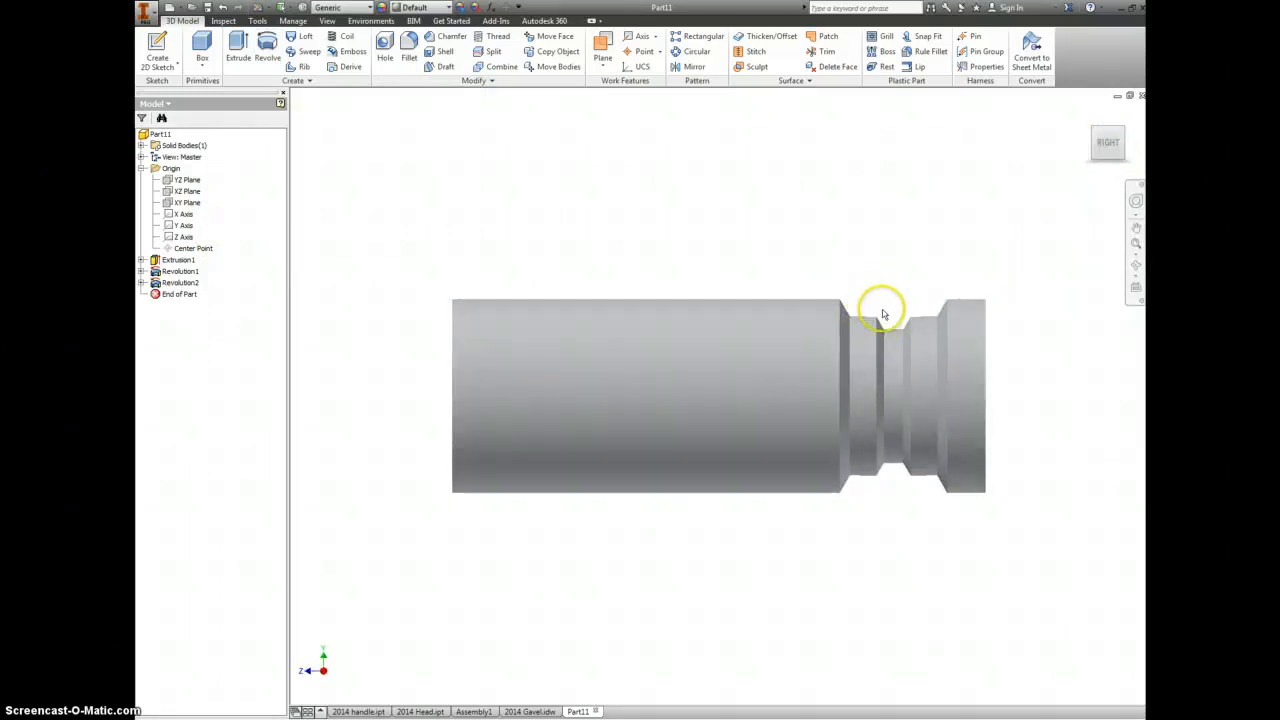
scroll(900, 318, "up", 4)
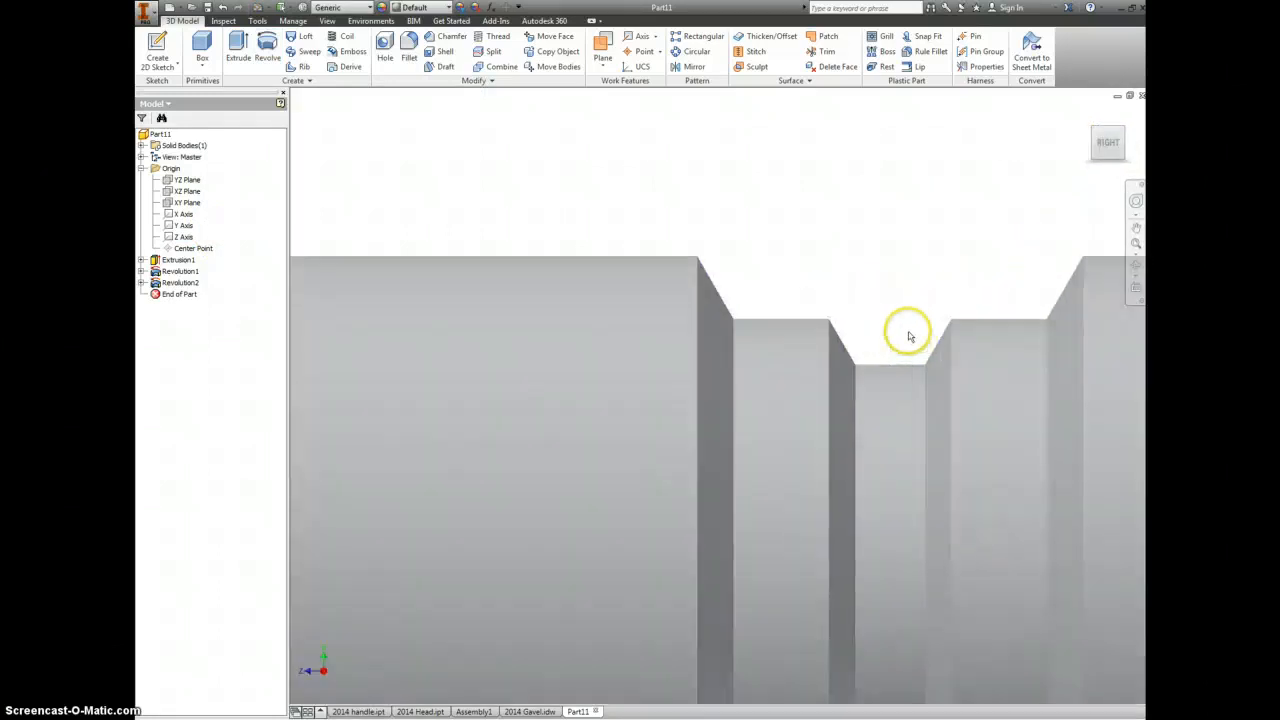
scroll(897, 337, "down", 6)
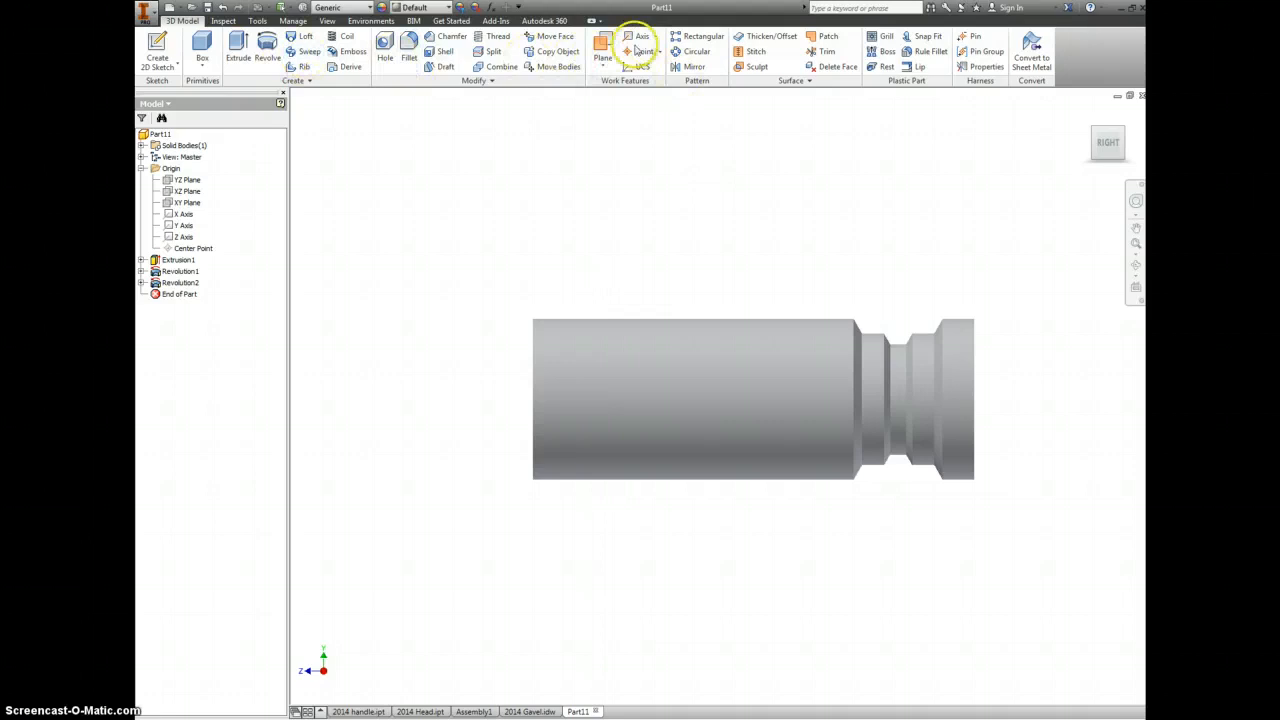
left_click(695, 67)
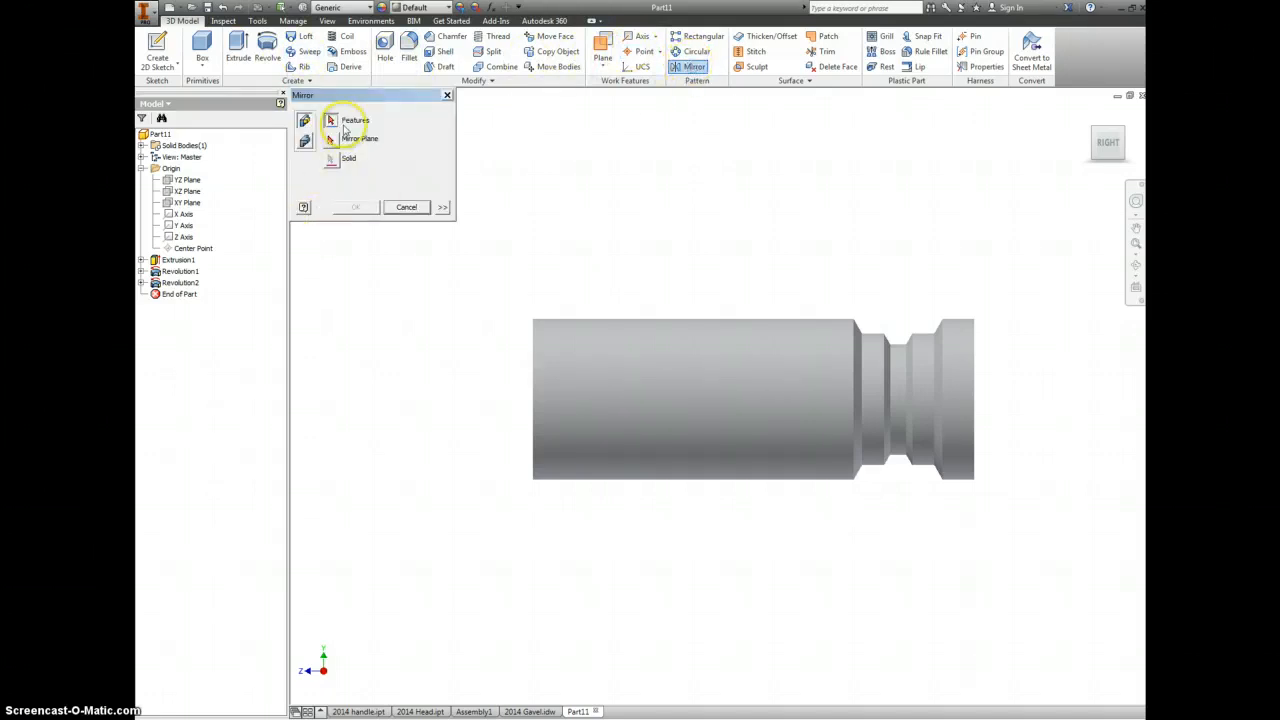
left_click(183, 282)
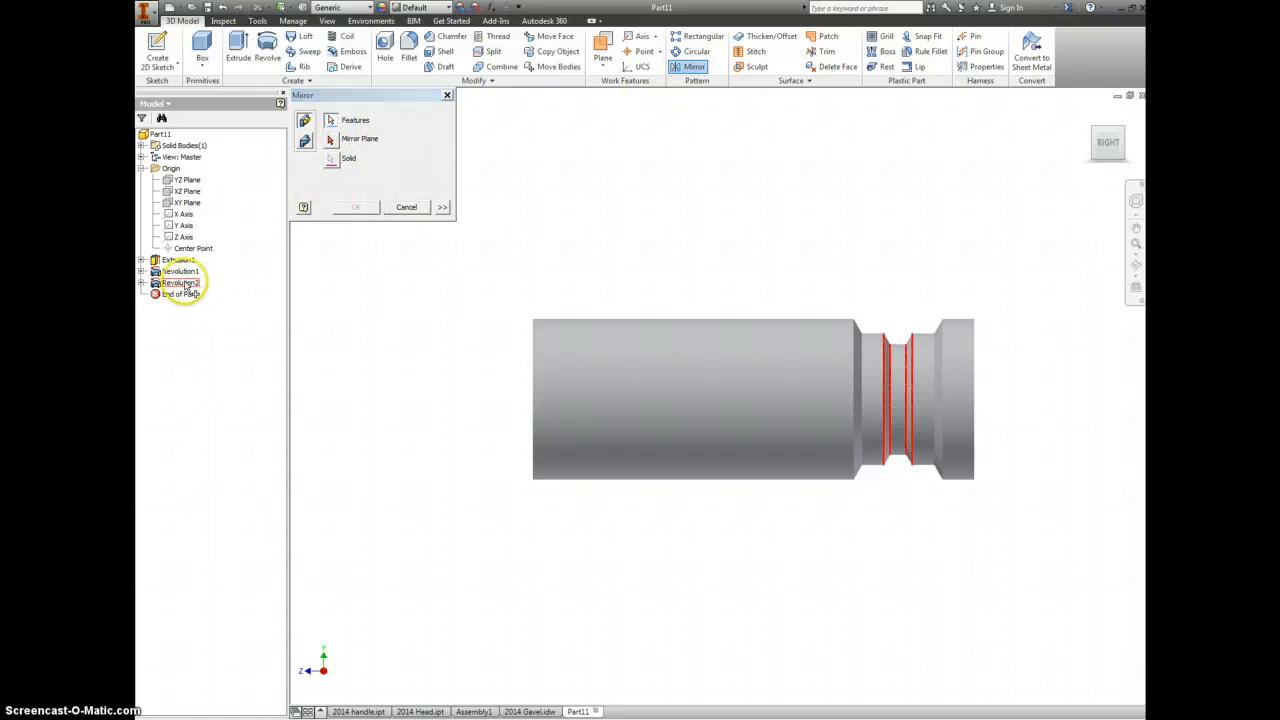
left_click(185, 271, "ctrl")
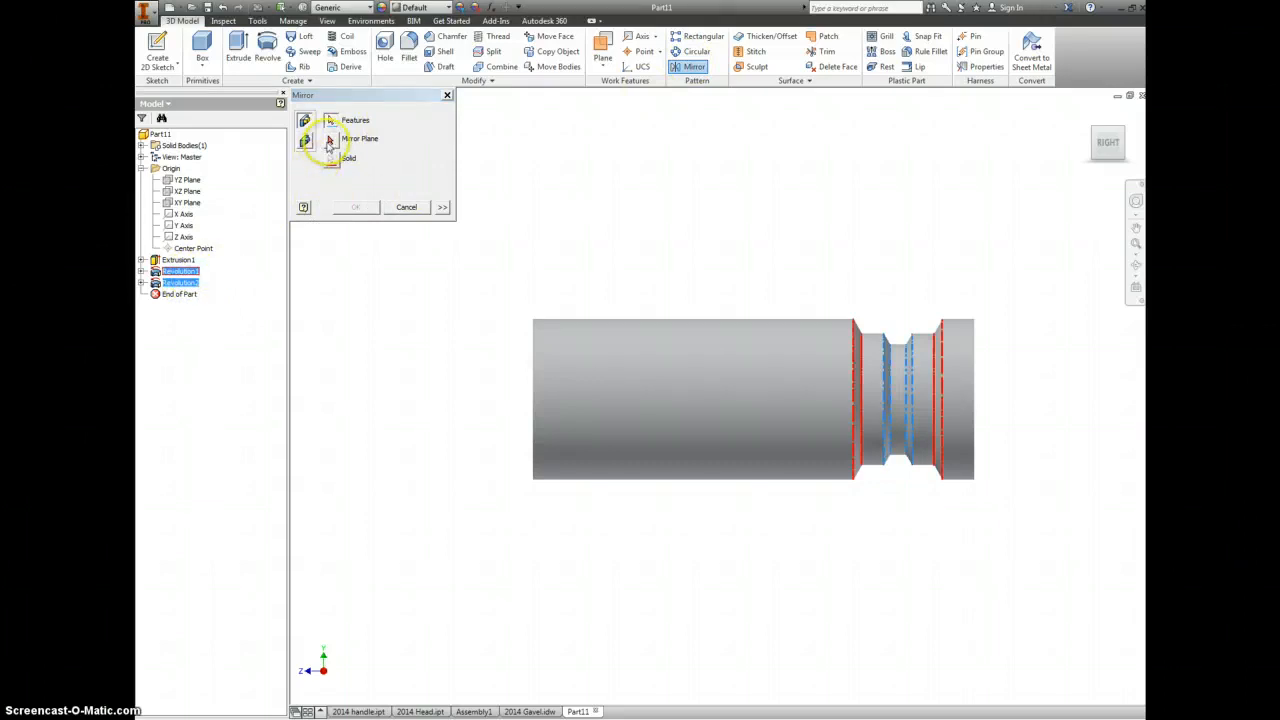
left_click(331, 141)
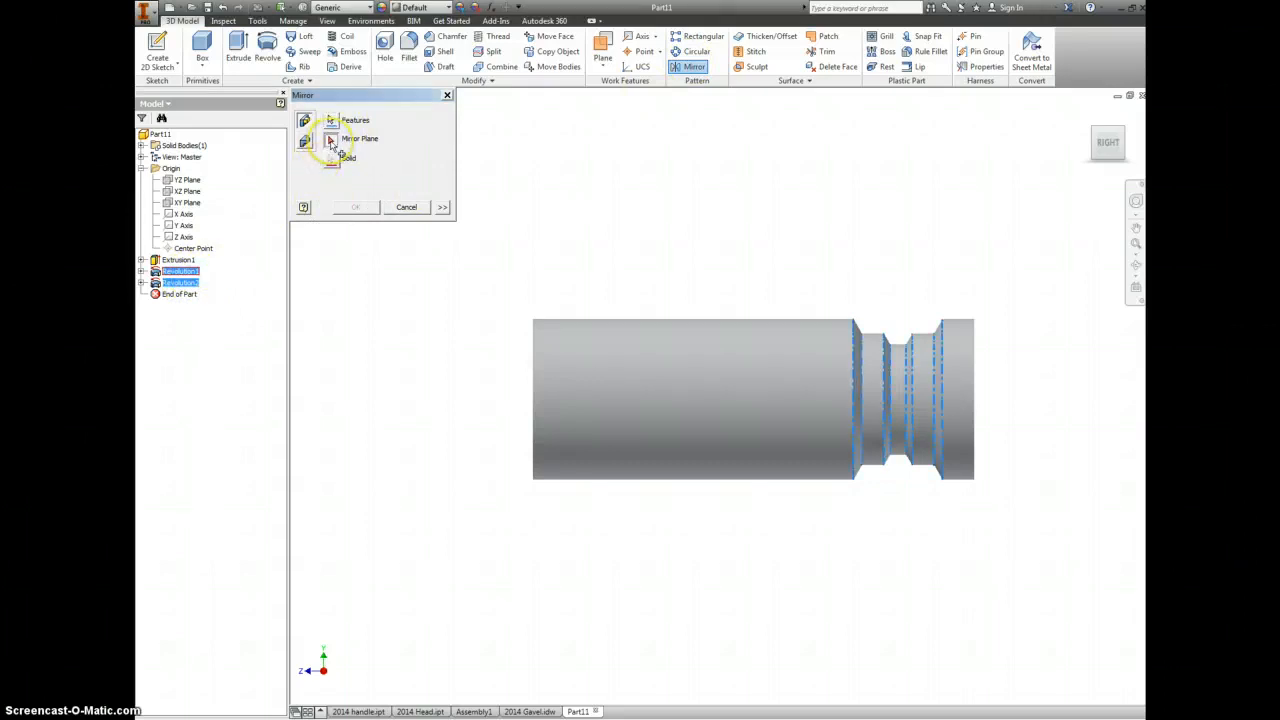
left_click(174, 205)
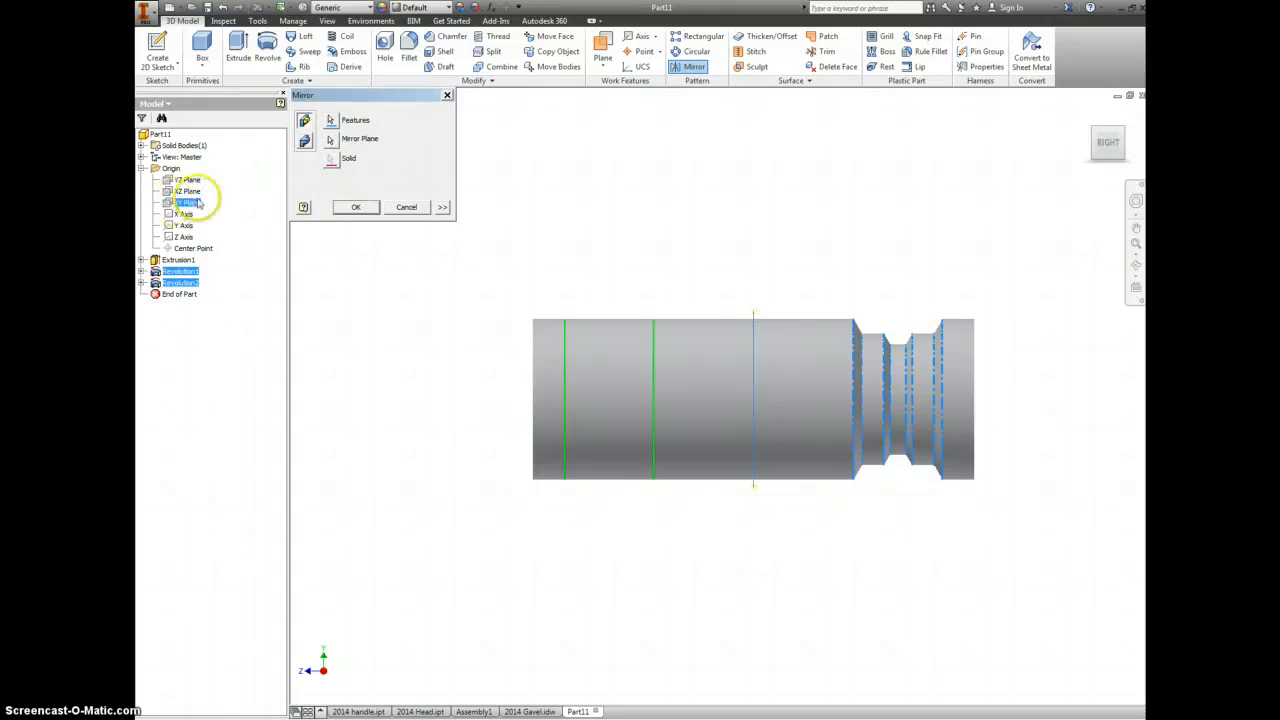
left_click(350, 208)
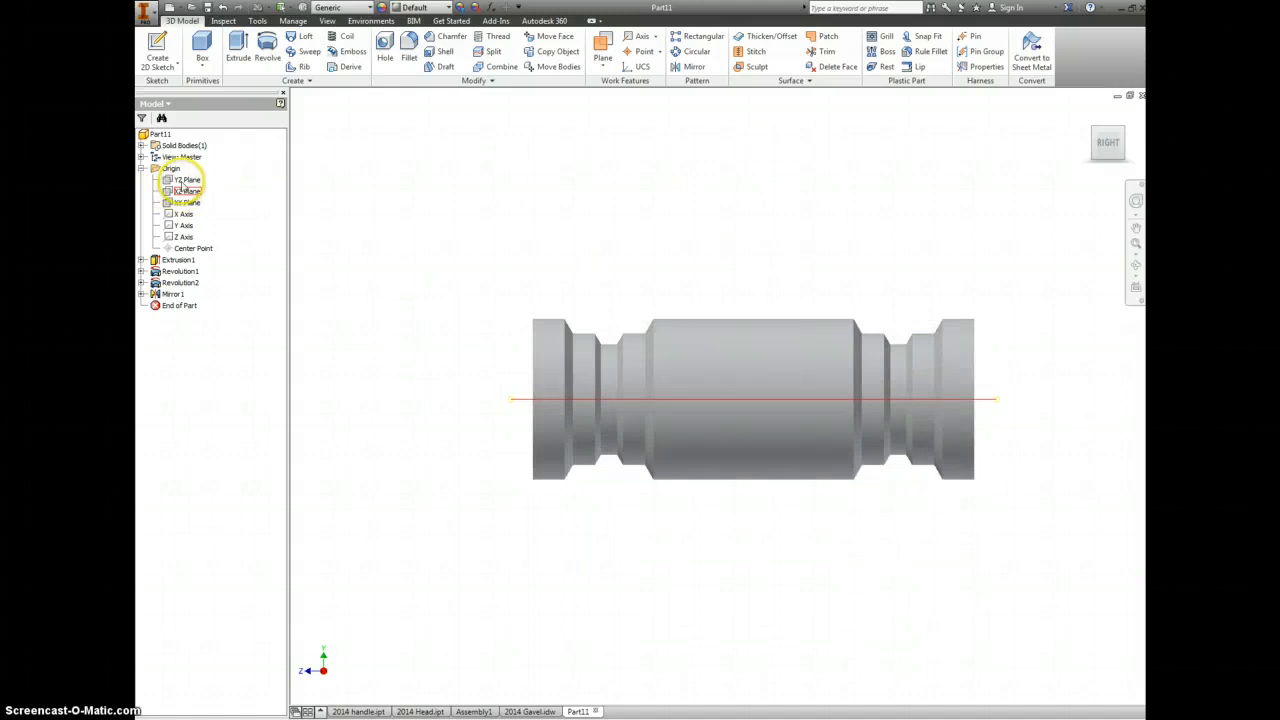
Create a sketch on the YZ plane and slice the graphics at the sketch plane
right_click(184, 184)
left_click(217, 215)
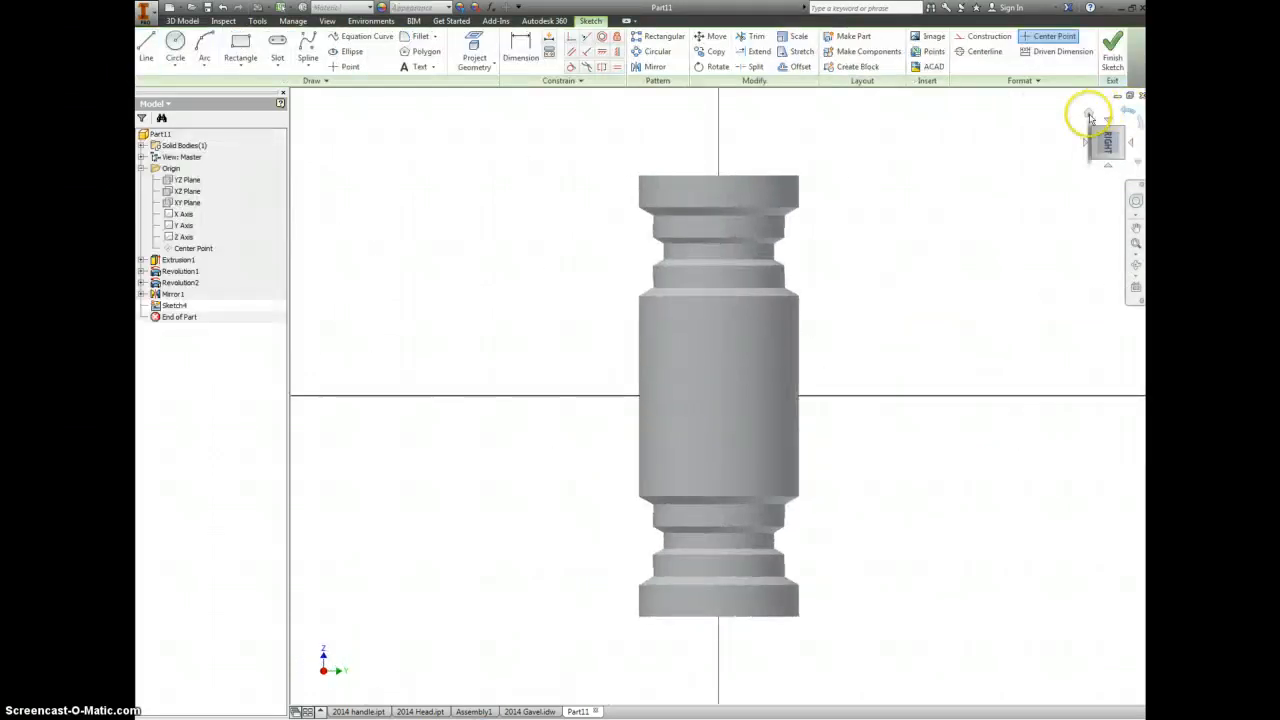
left_click(1089, 114)
key("Page_Up")
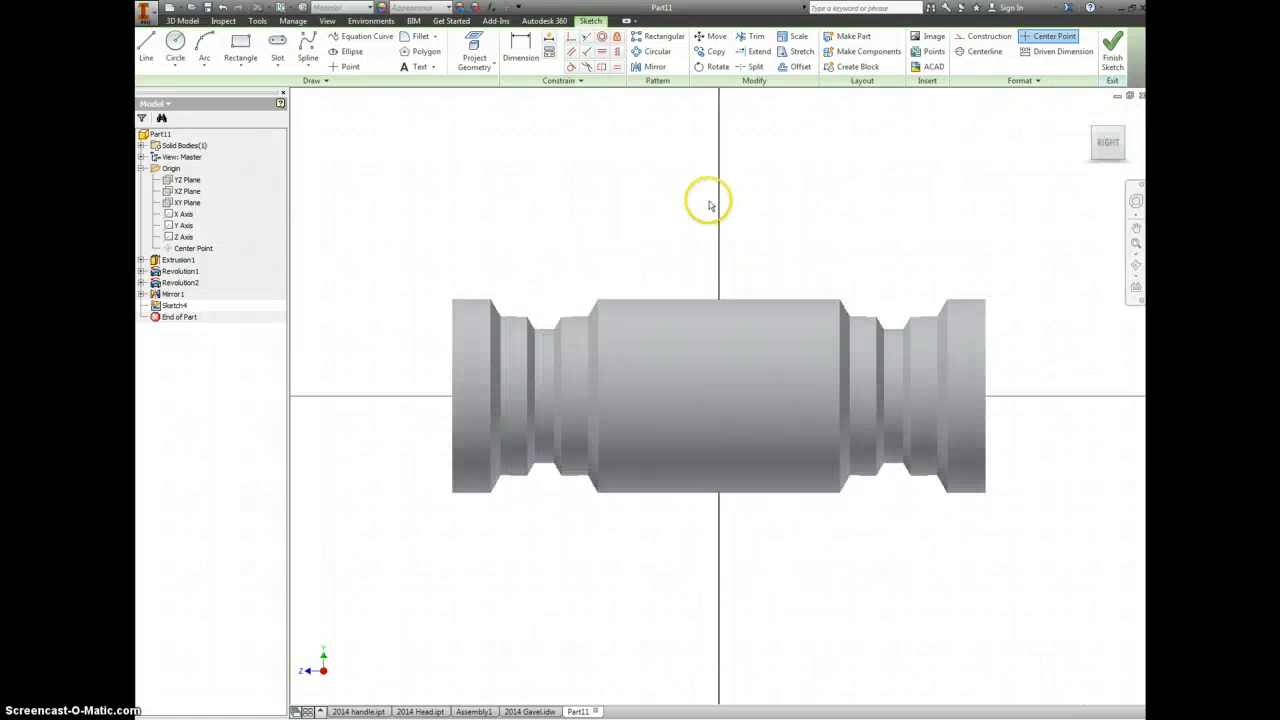
right_click(645, 198)
left_click(652, 348)
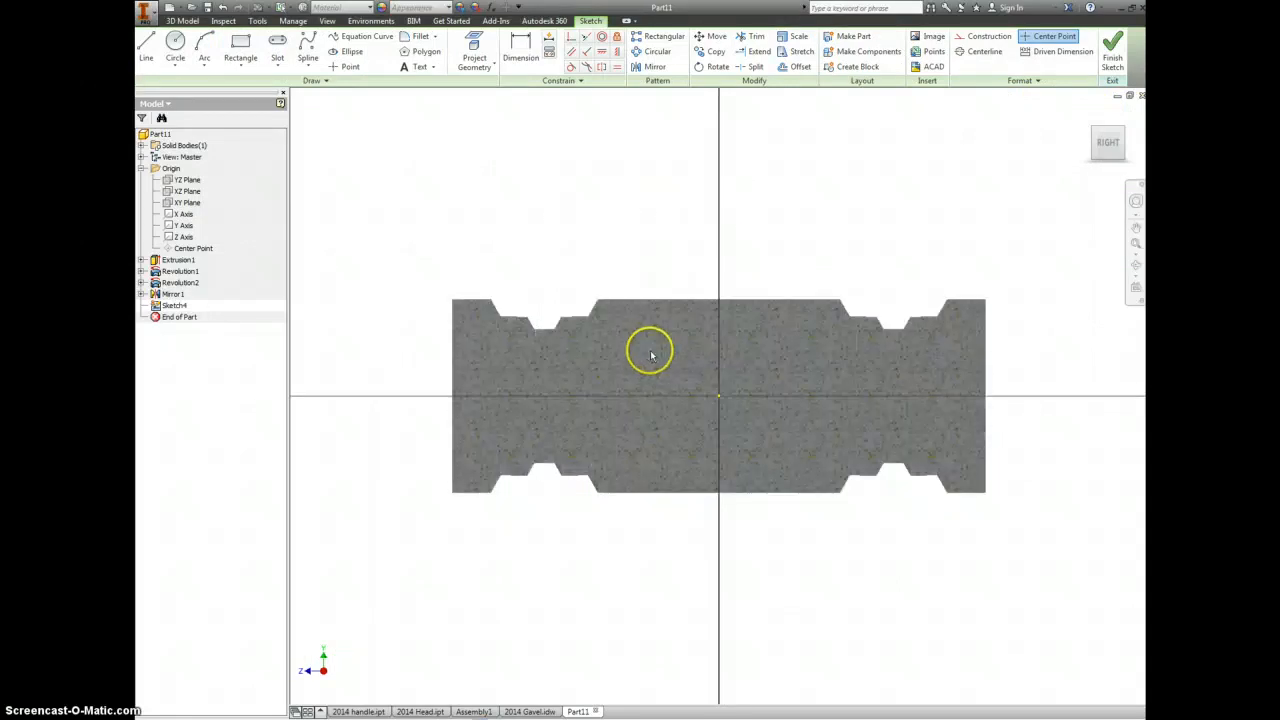
Draw a rectangle across the head's upper middle edge and project that edge and the right end edge into the sketch
left_click(238, 42)
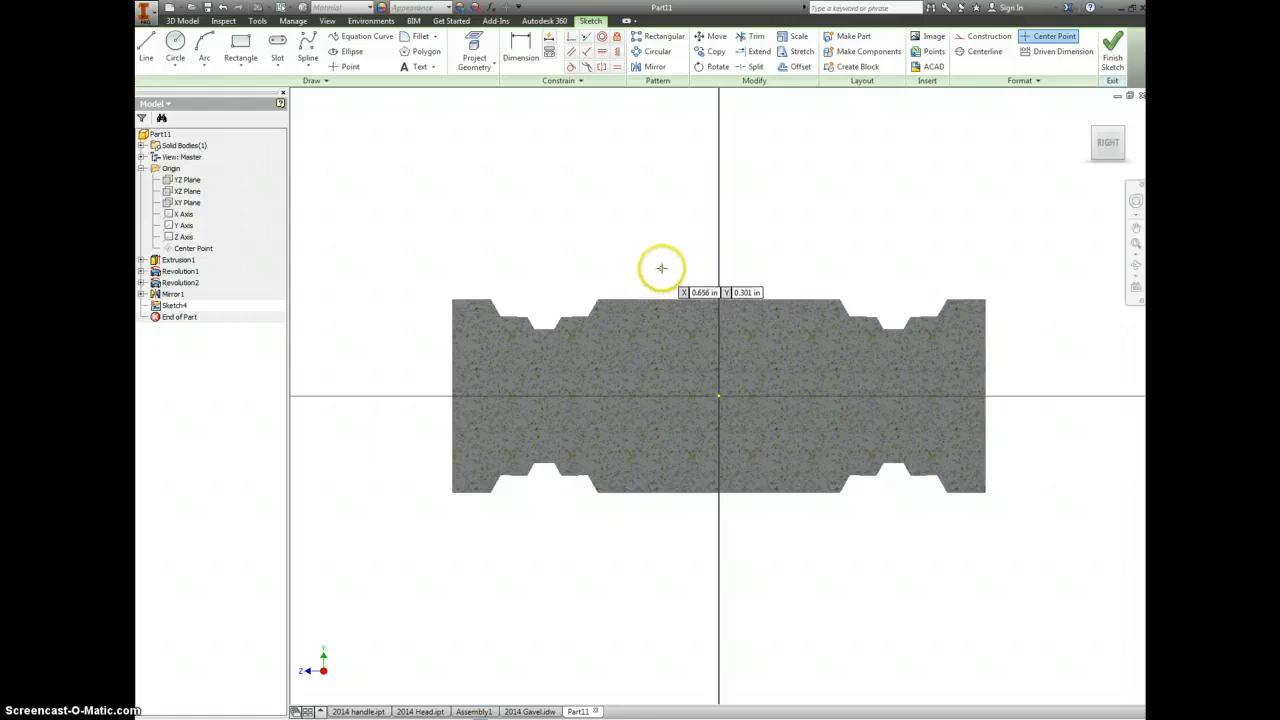
left_click(680, 266)
left_click(773, 335)
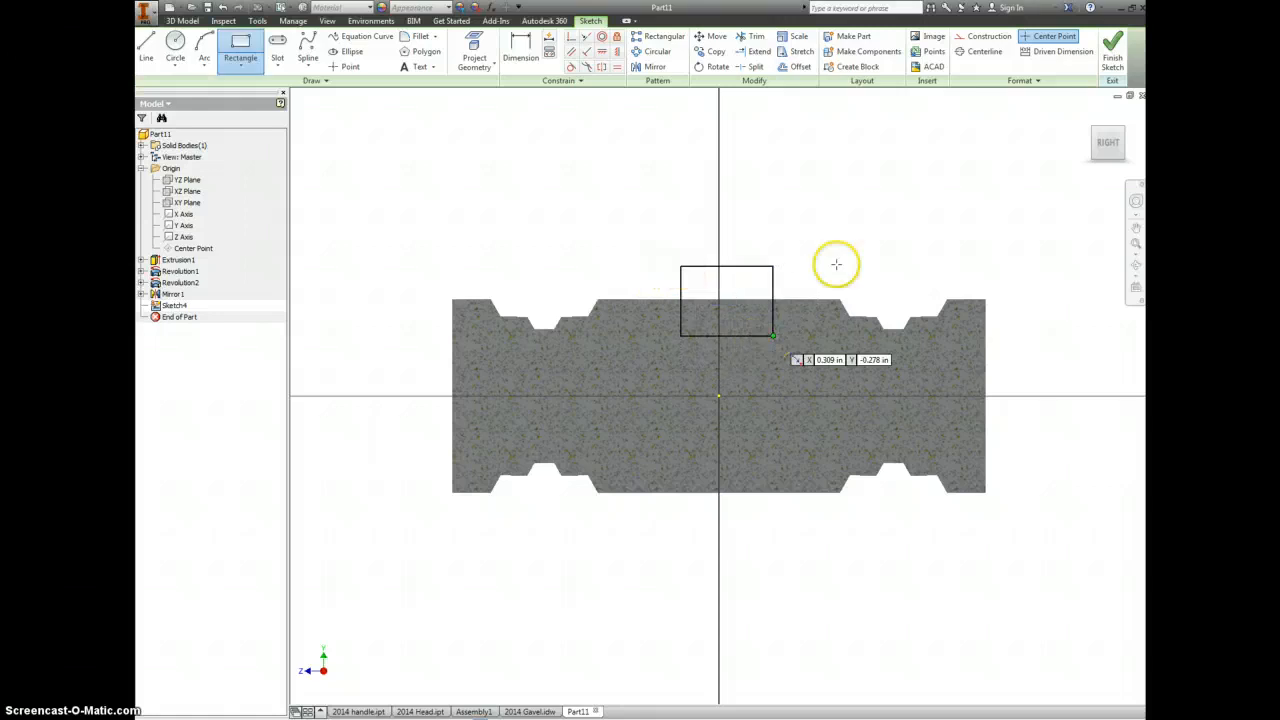
left_click(474, 45)
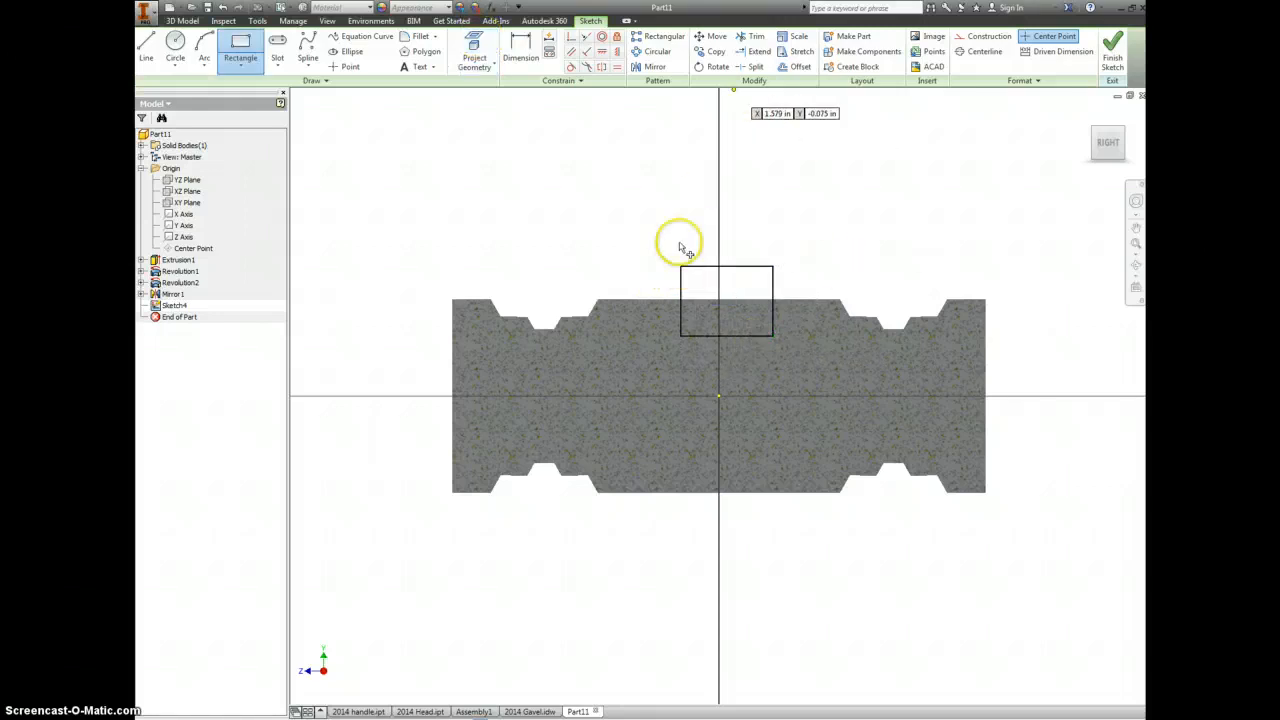
left_click(657, 302)
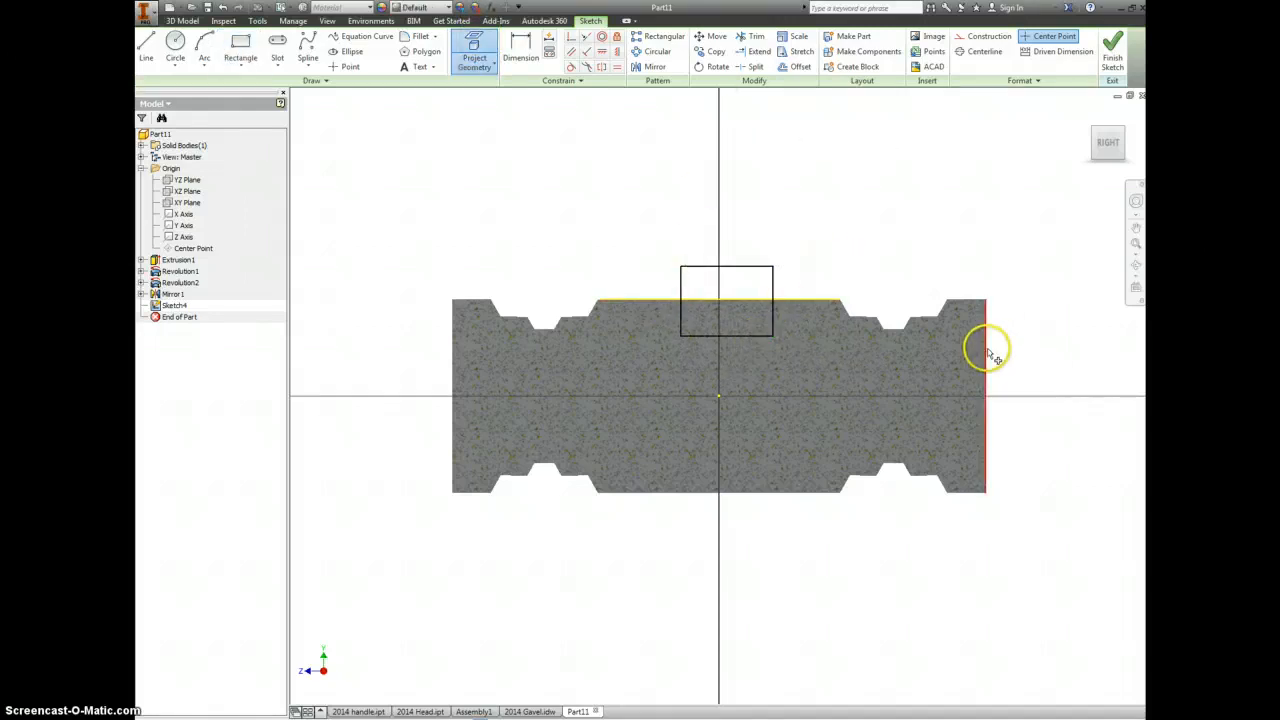
left_click(985, 345)
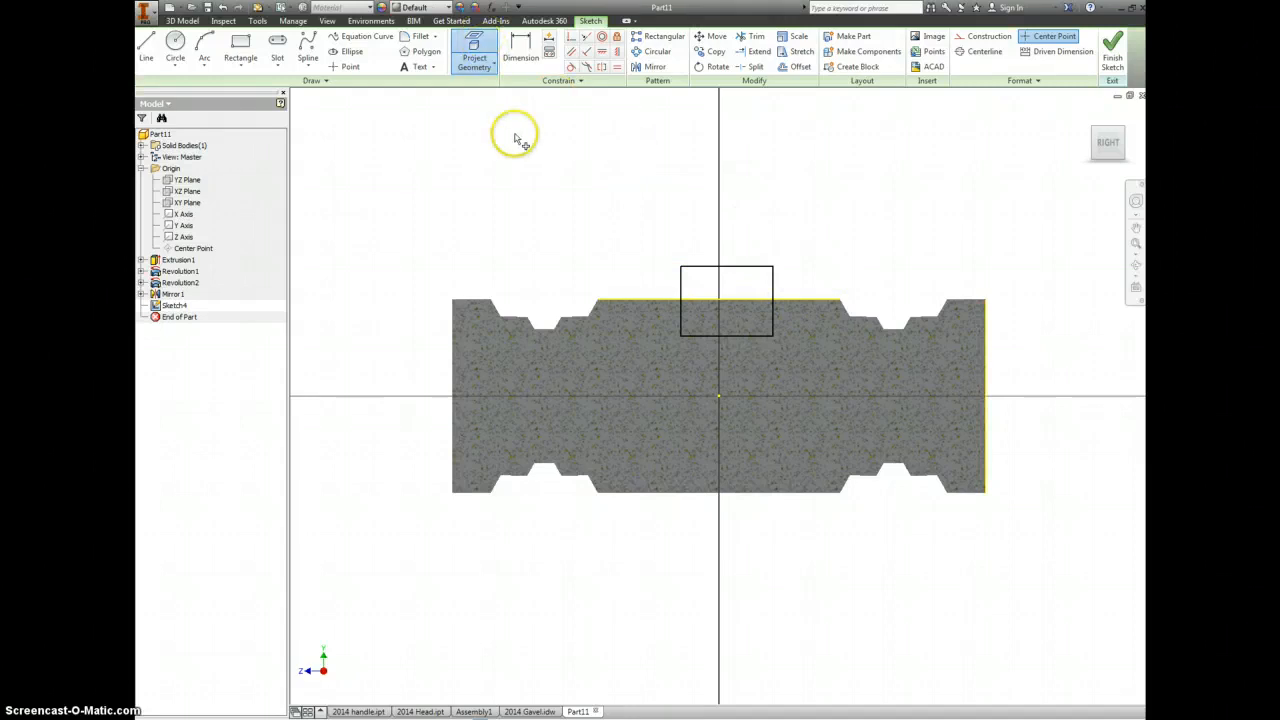
In the 2014 Gavel drawing, set the primary unit precision of the head's 1.18 dimension to three decimal places
left_click(529, 711)
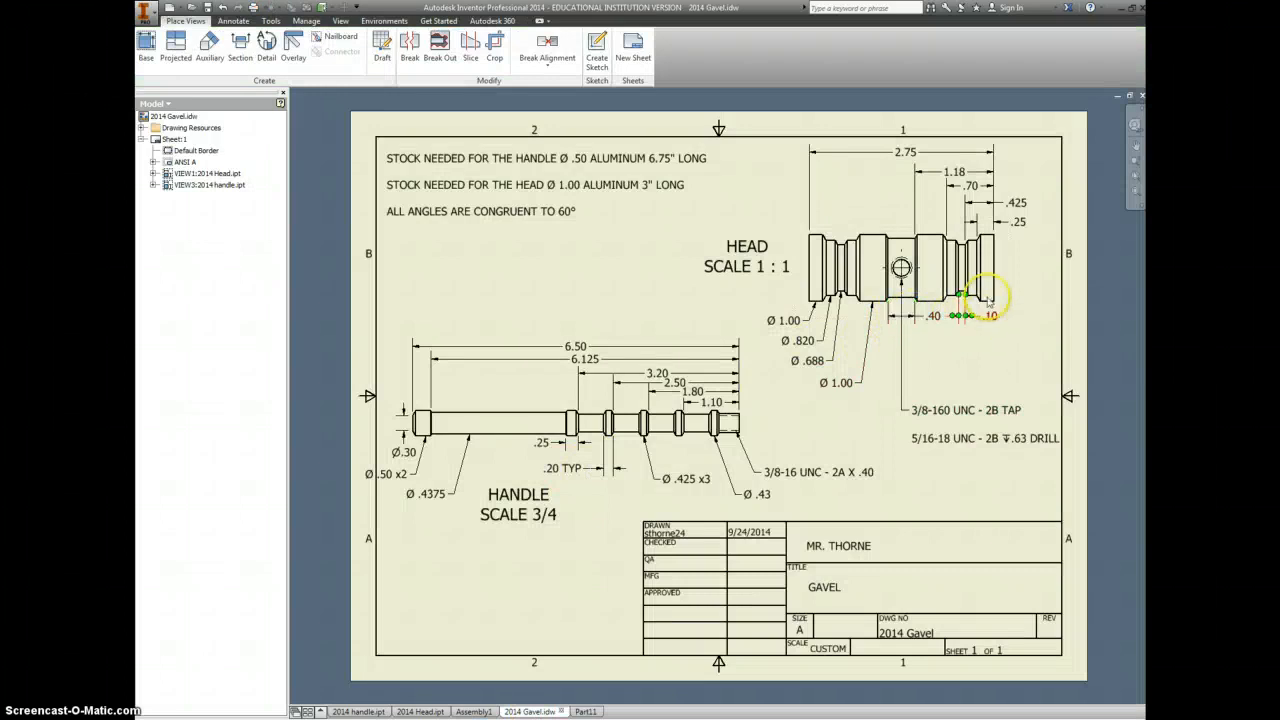
double_click(956, 175)
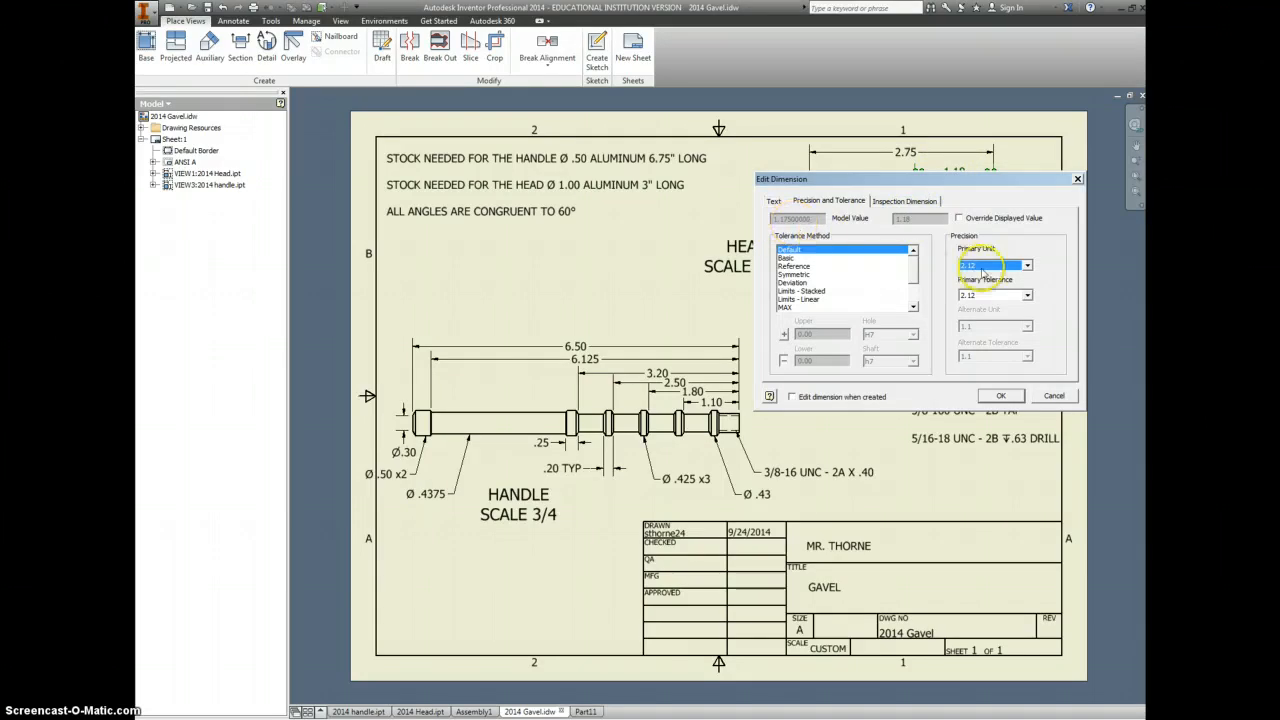
left_click(1027, 265)
left_click(972, 299)
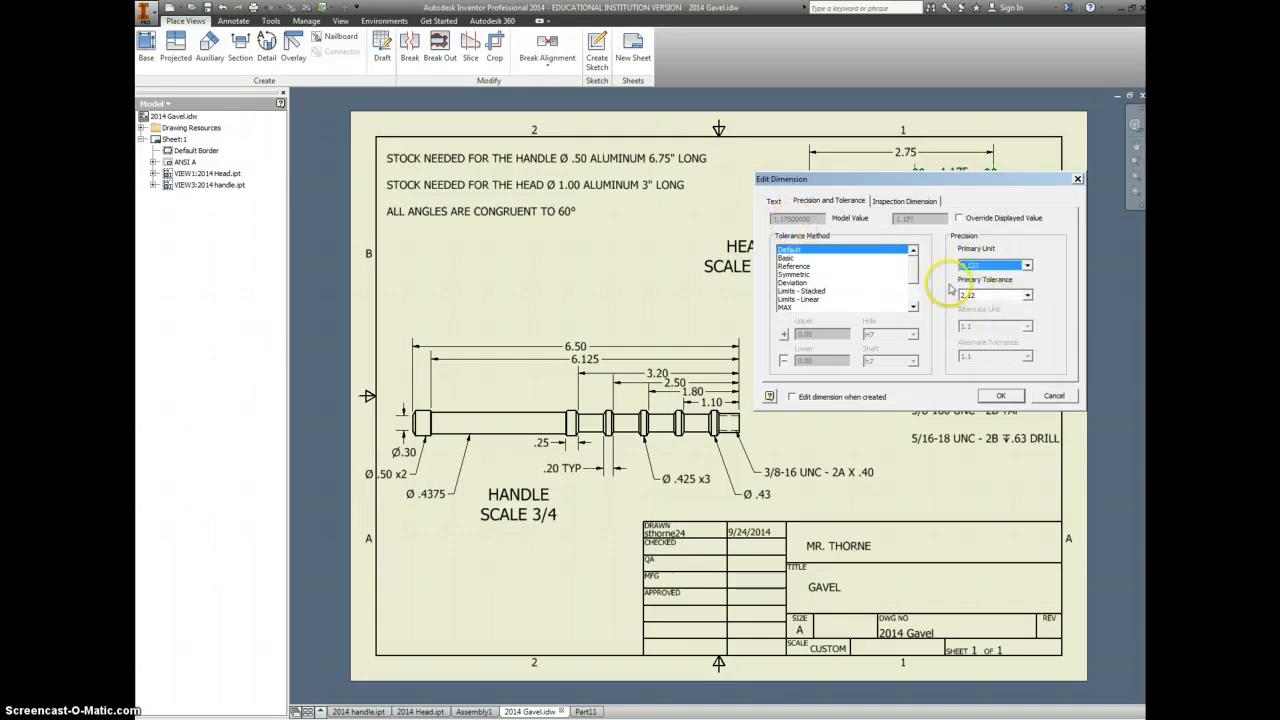
left_click(1001, 396)
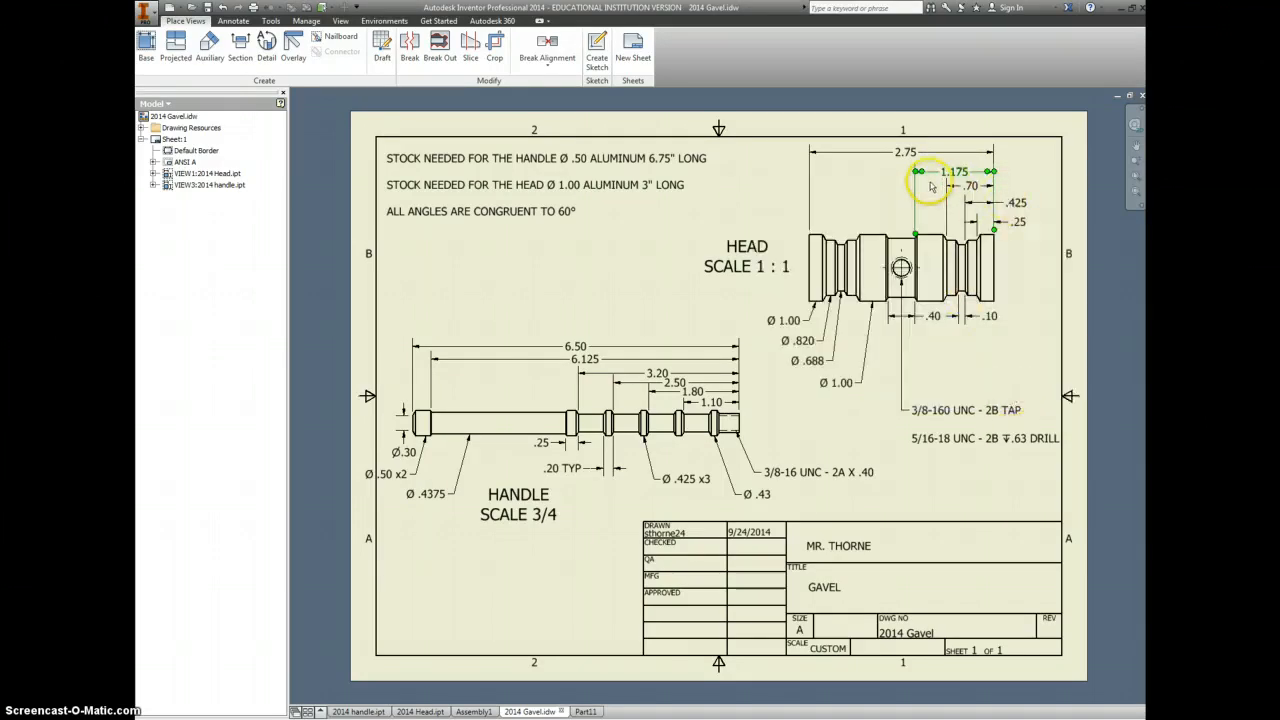
In Part11, dimension the rectangle's right side from the projected right end edge and set the distance to 1.175 in
left_click(580, 712)
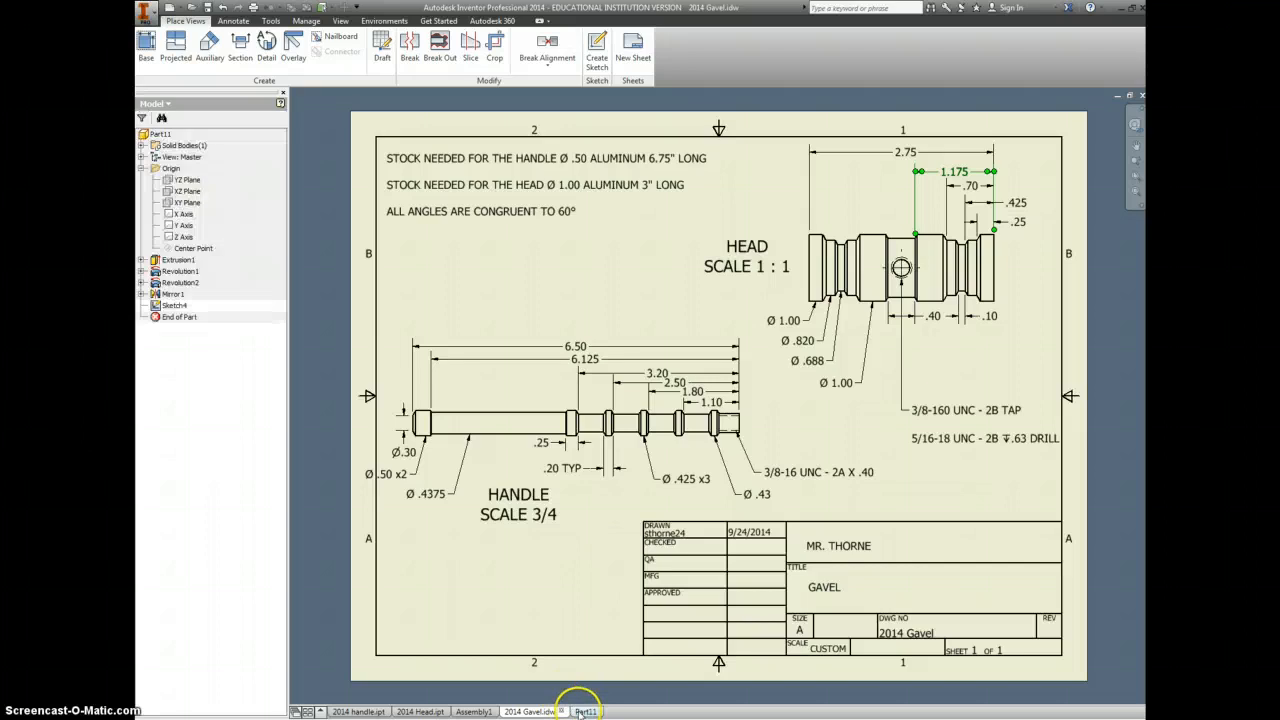
left_click(518, 45)
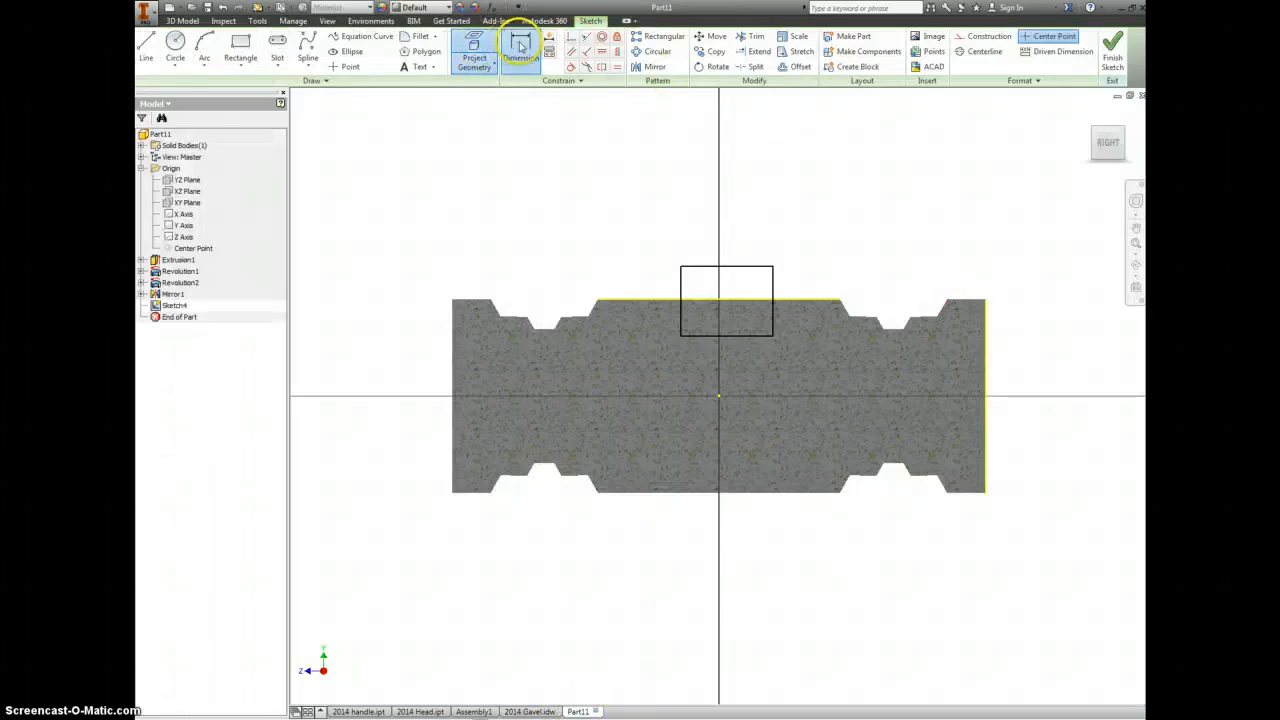
left_click(985, 337)
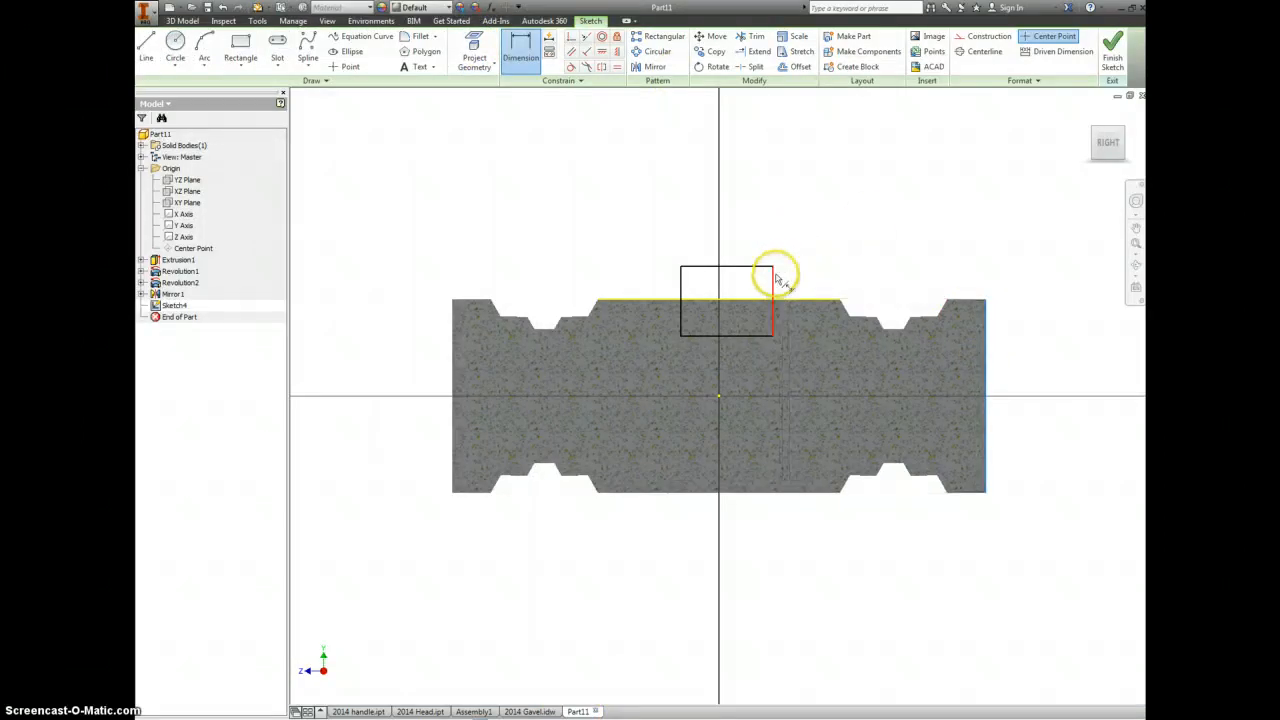
left_click(773, 280)
left_click(861, 229)
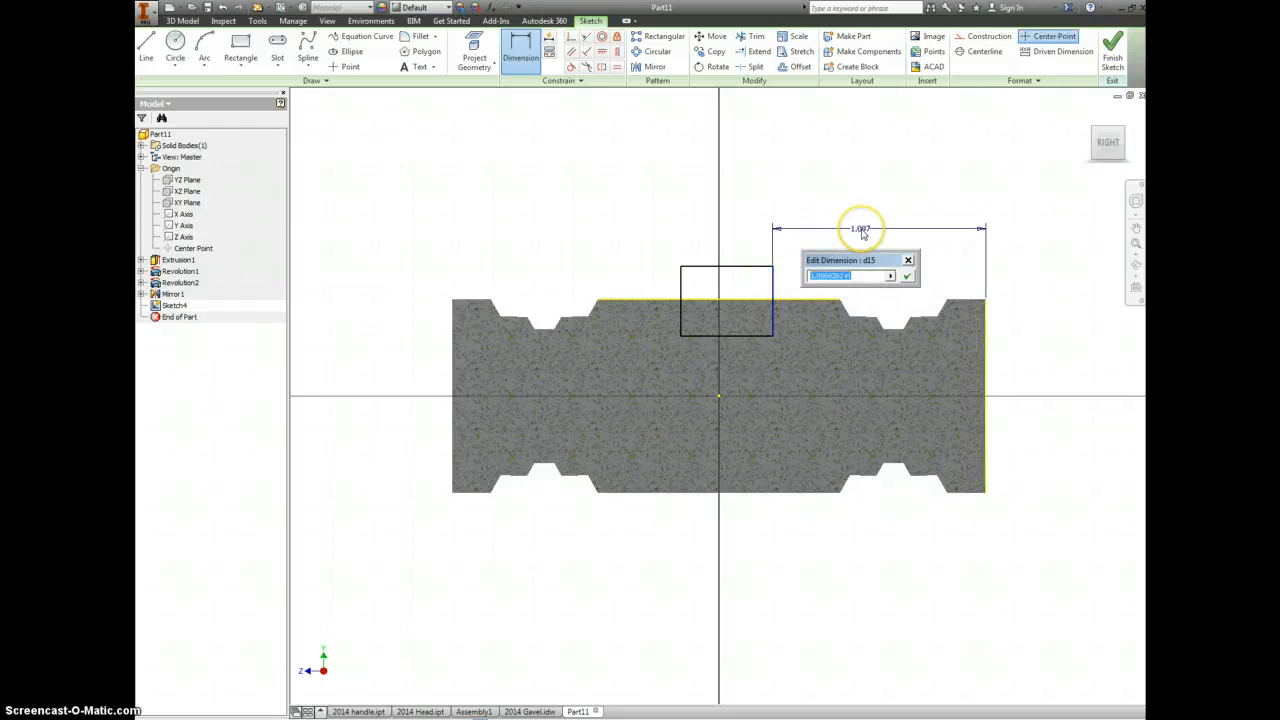
key("Return")
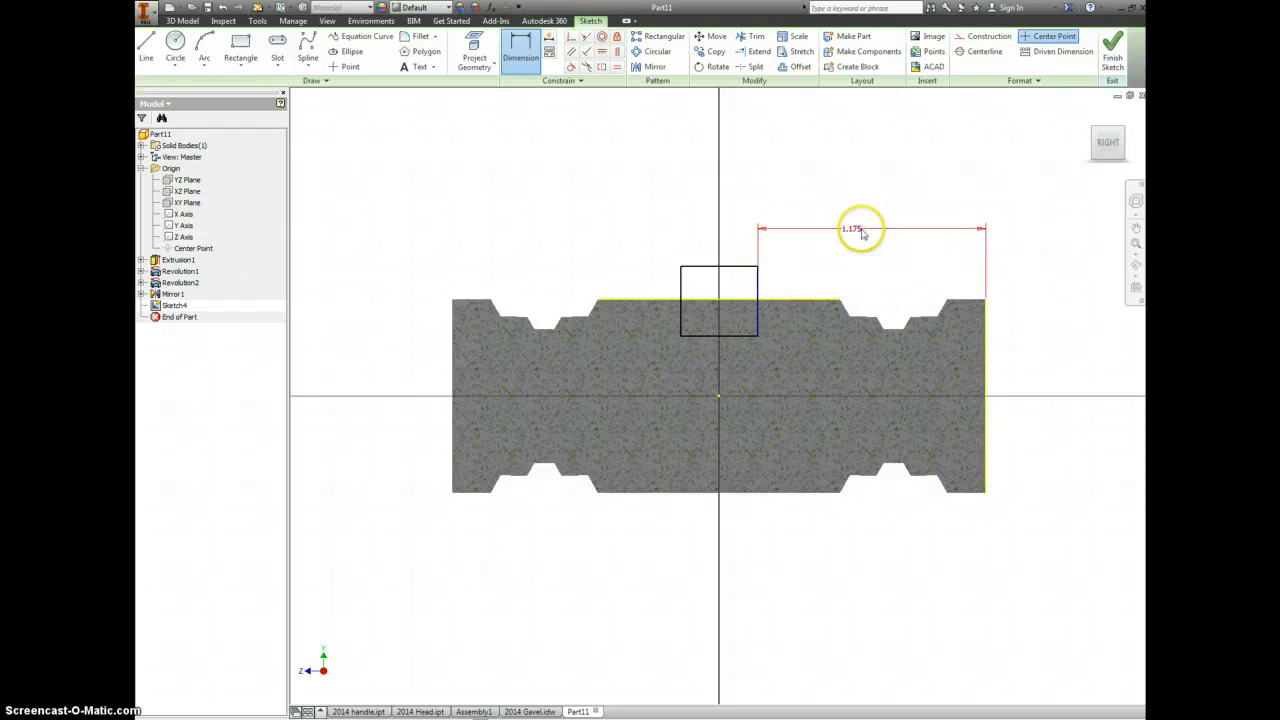
Dimension the rectangle's upper edge and set its width to .400 in
left_click(700, 266)
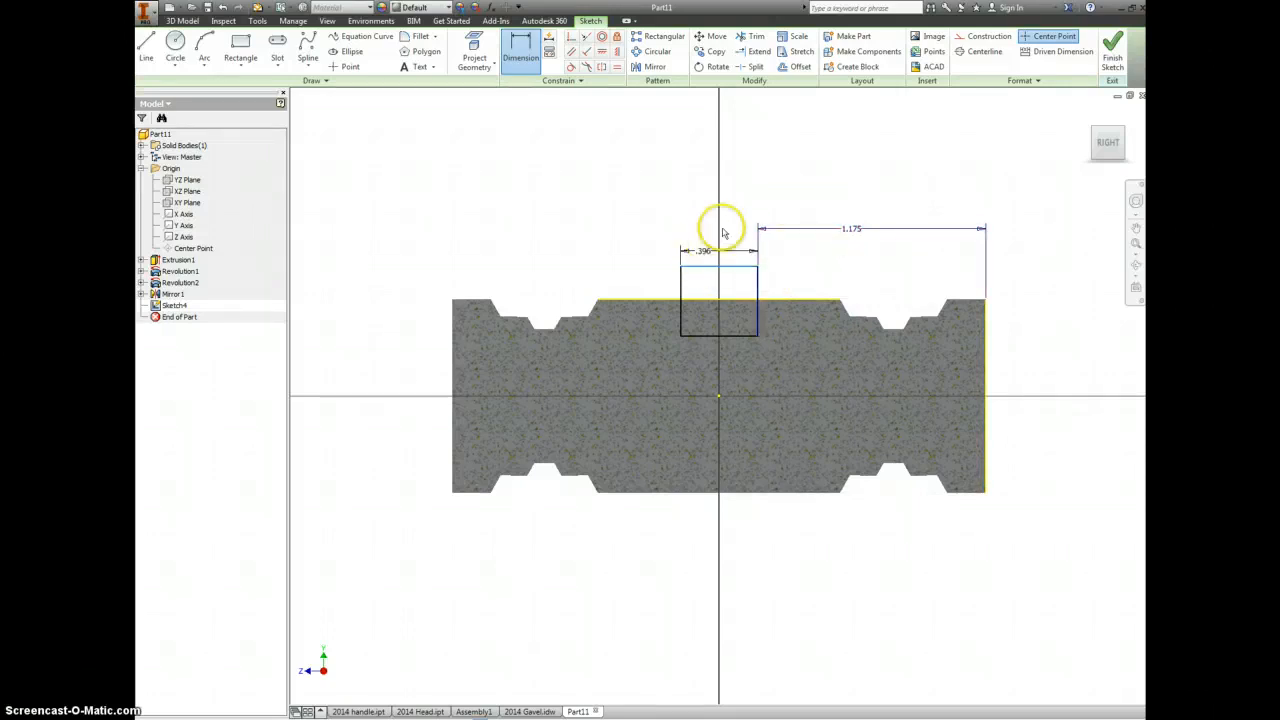
left_click(713, 222)
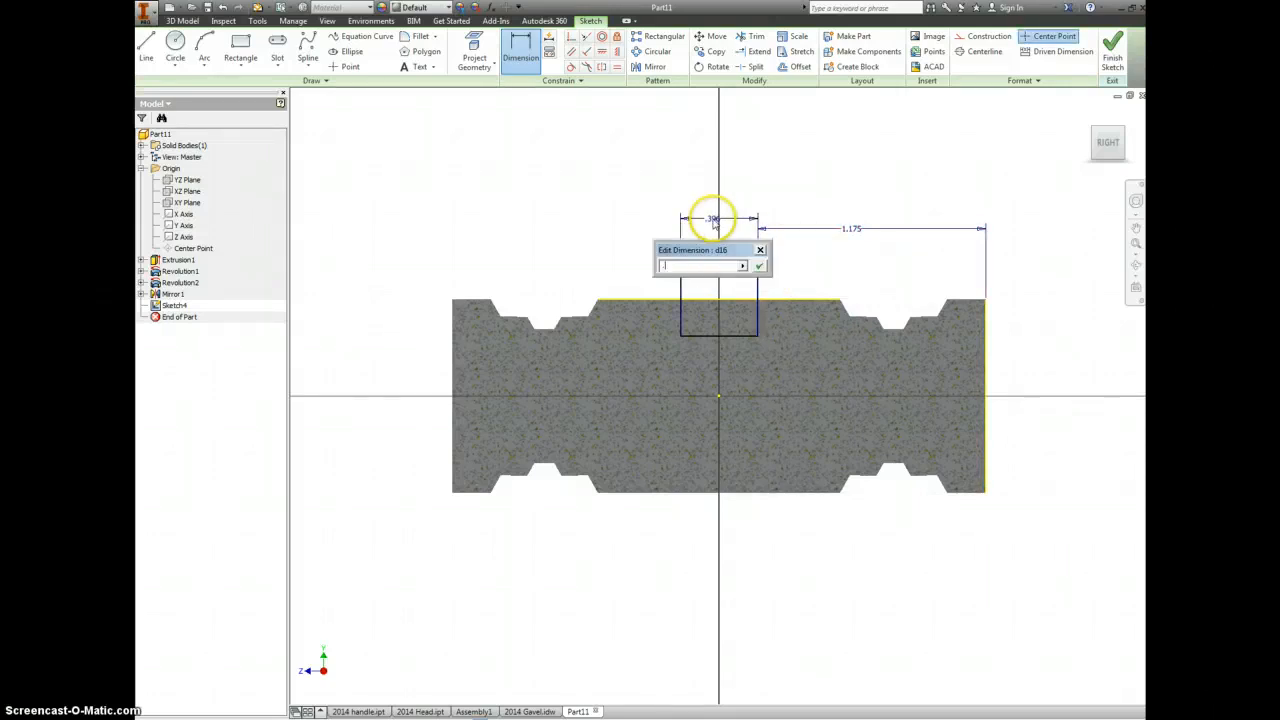
key("Return")
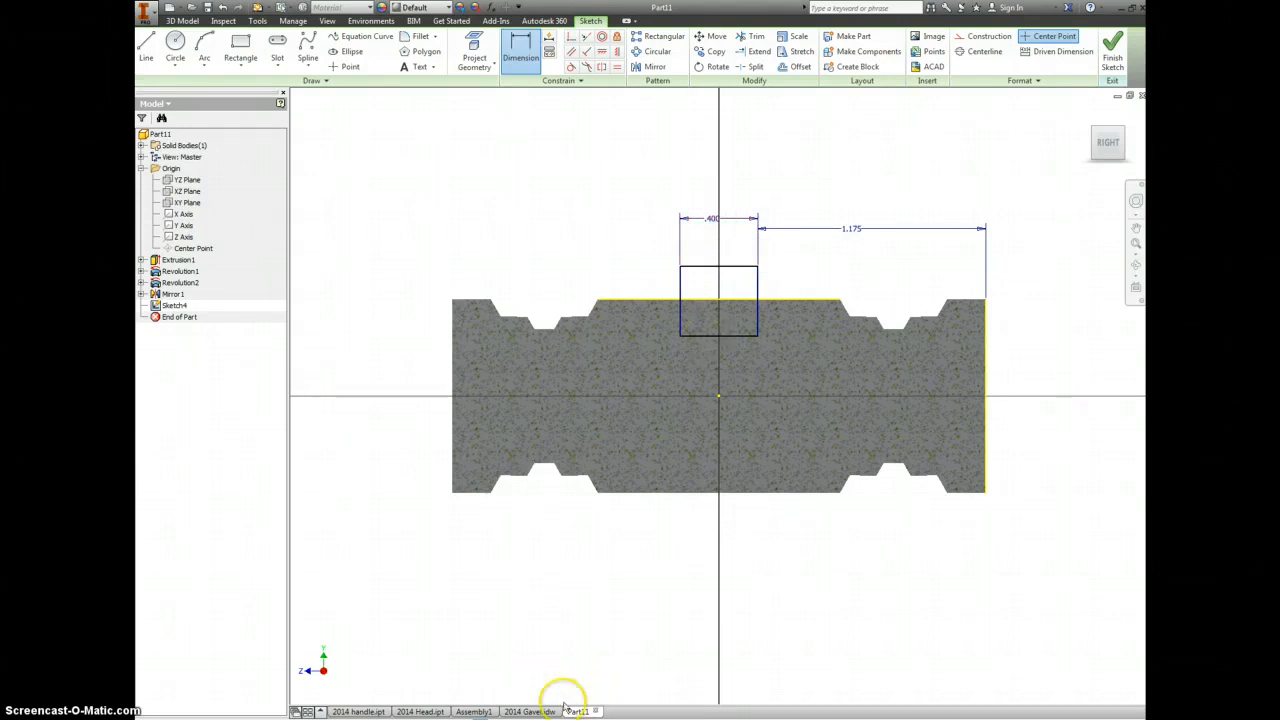
In the 2014 Gavel drawing, dimension the head's central groove between its upper and lower edges, placing the dimension beside the head's left end
left_click(538, 711)
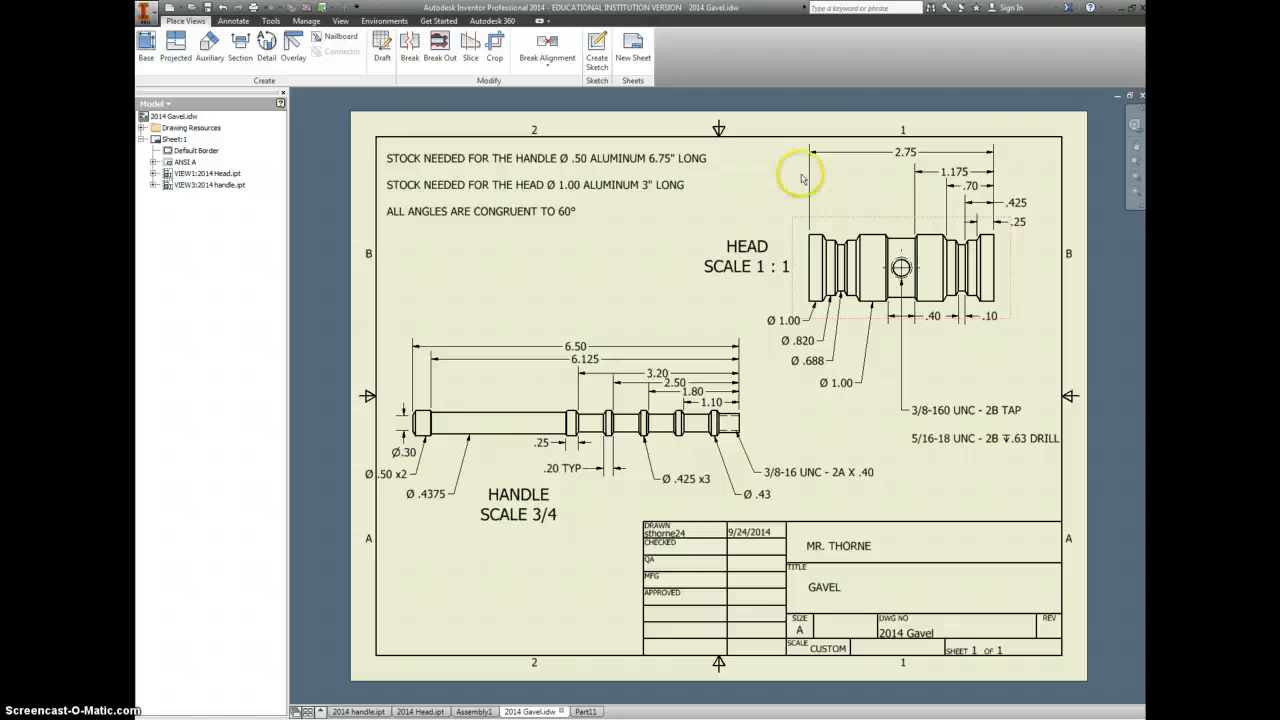
left_click(232, 21)
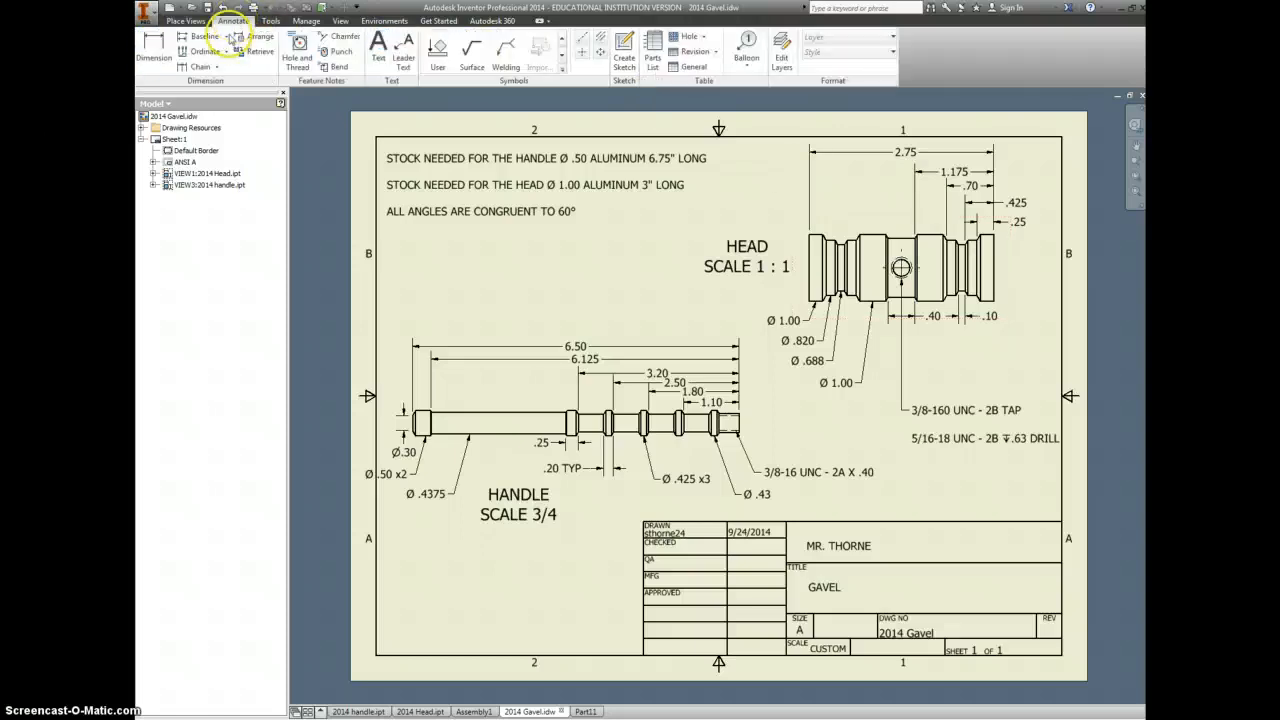
left_click(154, 45)
scroll(908, 249, "up", 3)
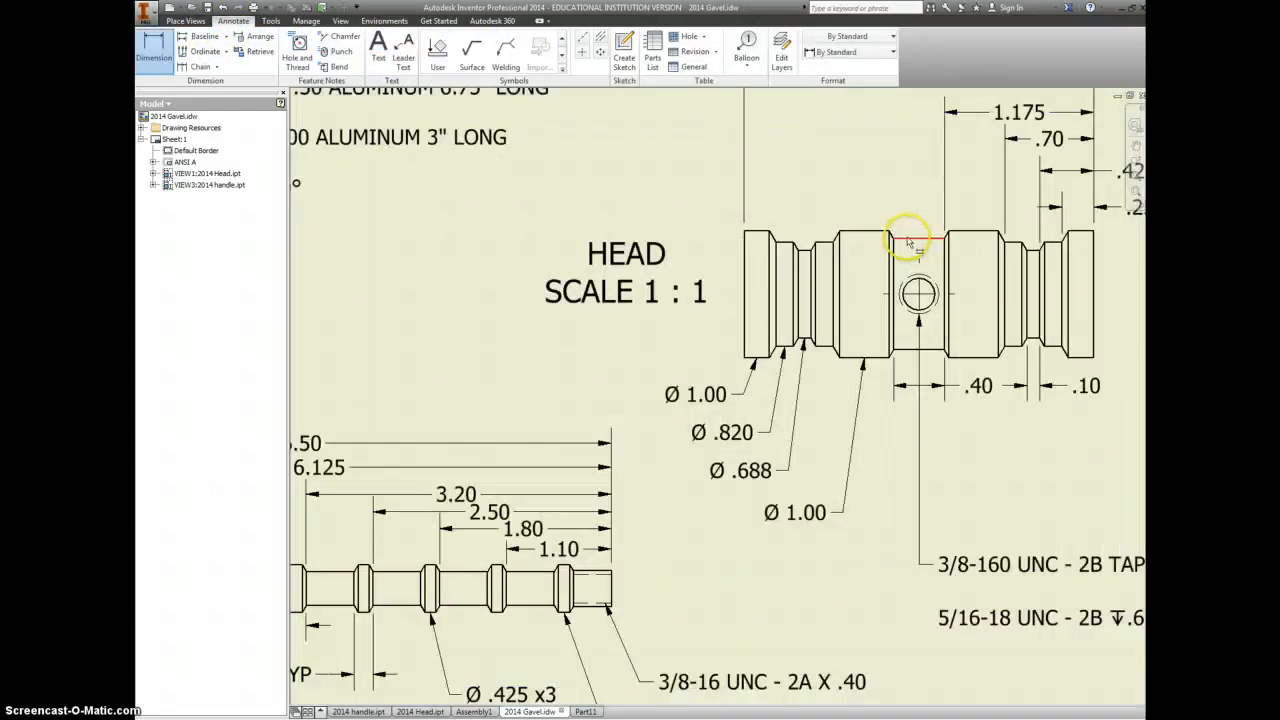
left_click(909, 241)
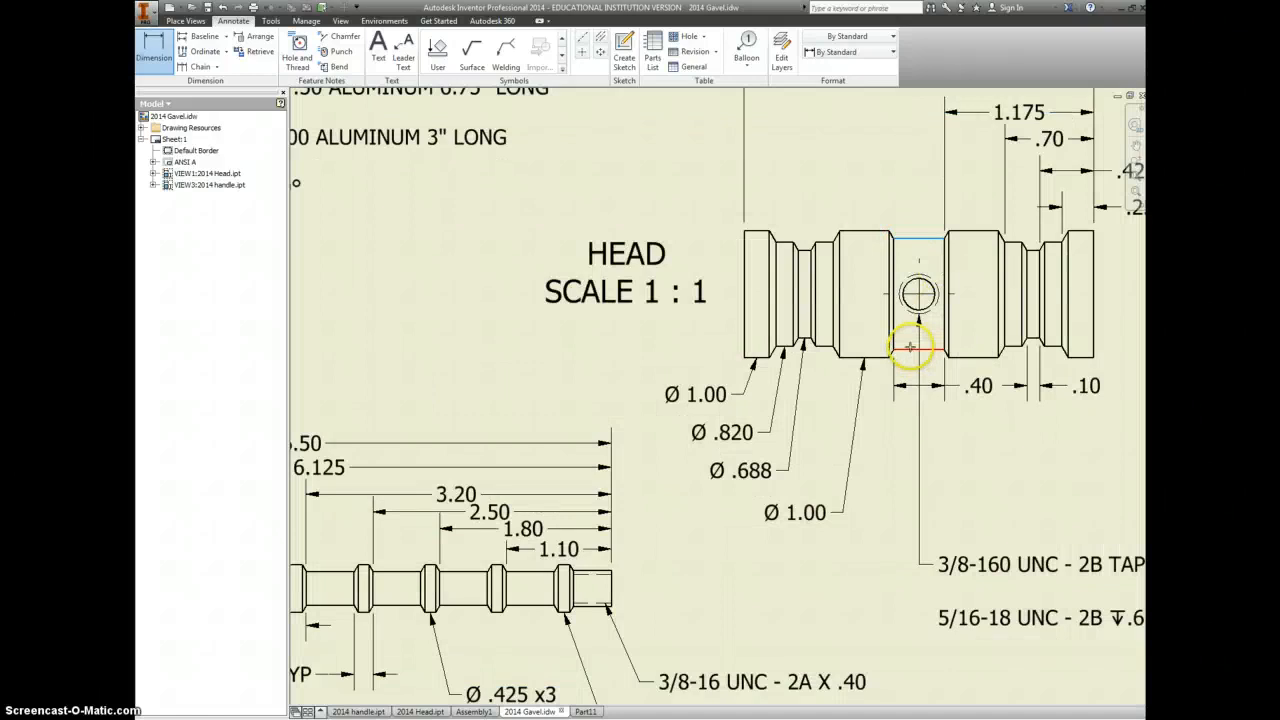
left_click(910, 346)
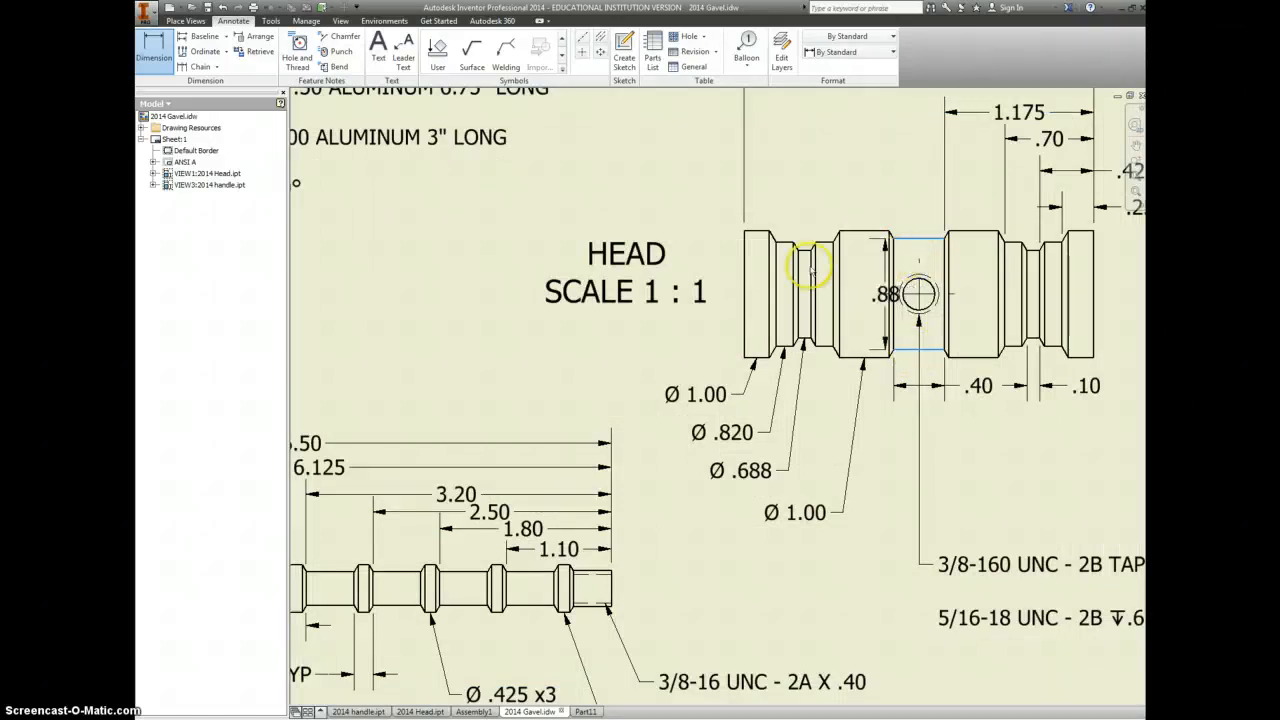
left_click(719, 268)
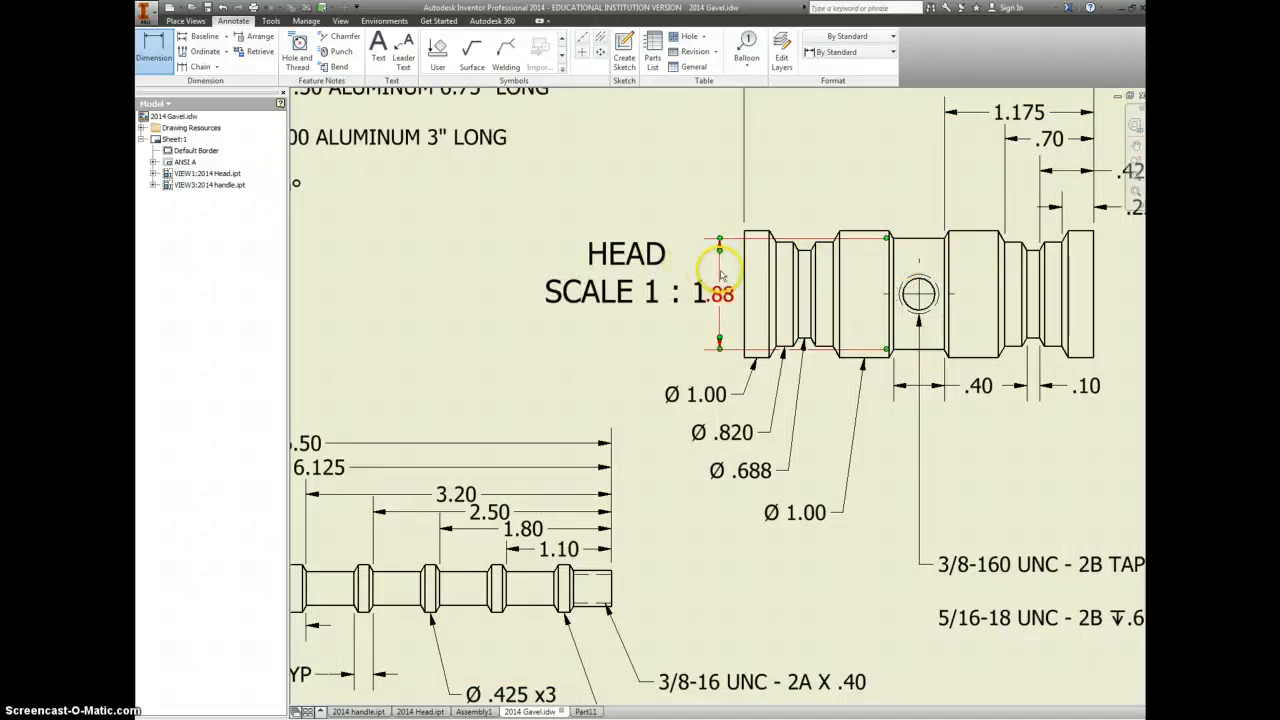
Set the primary unit precision of the central groove's new dimension to three decimal places
double_click(724, 298)
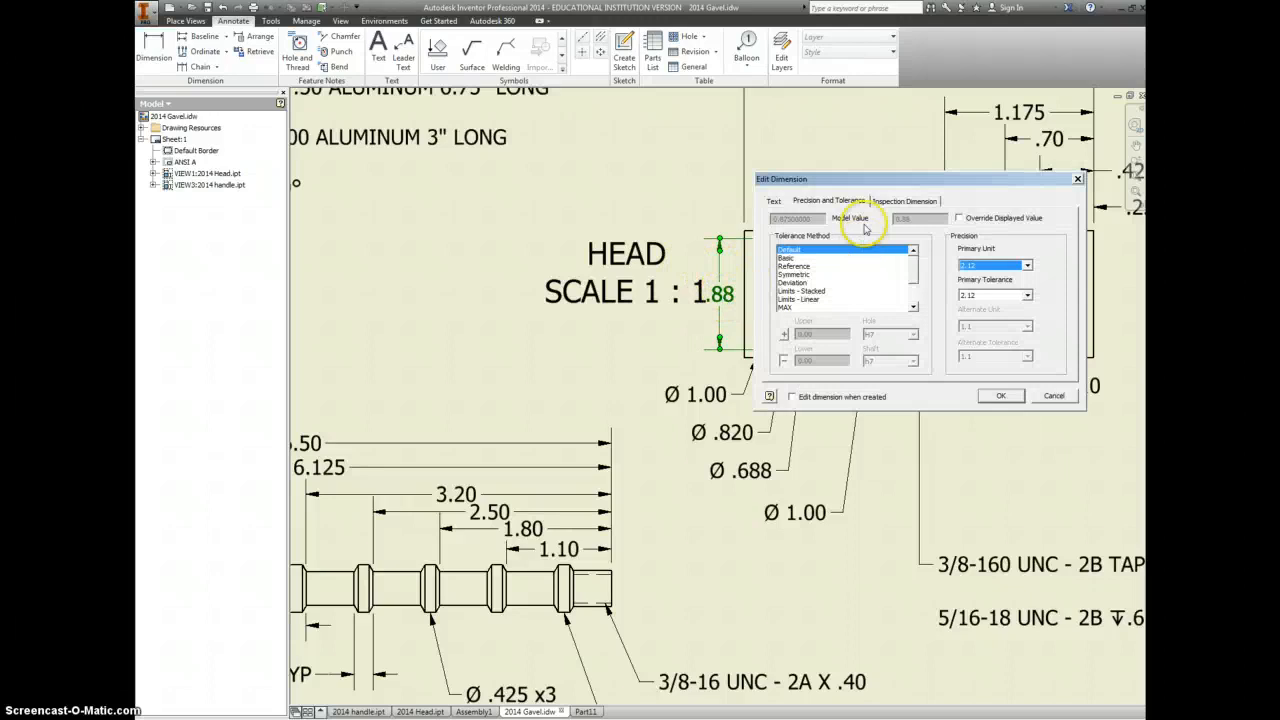
left_click(1024, 266)
left_click(992, 305)
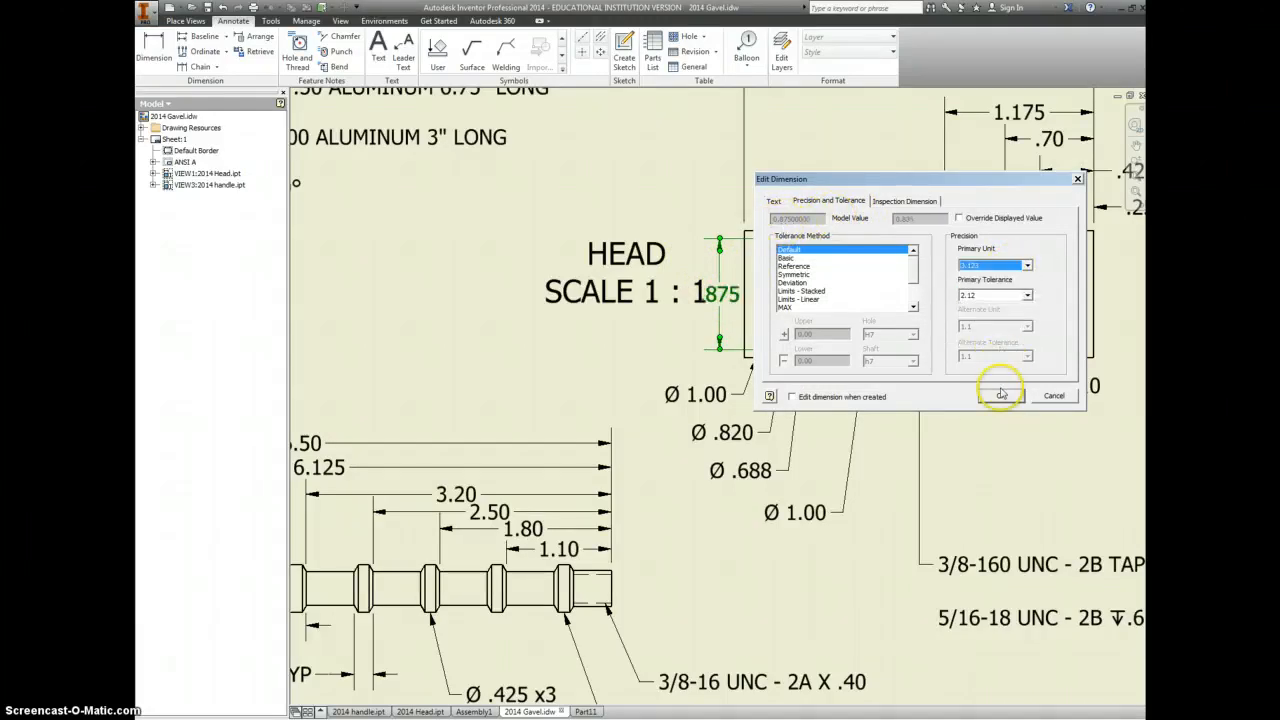
left_click(1001, 397)
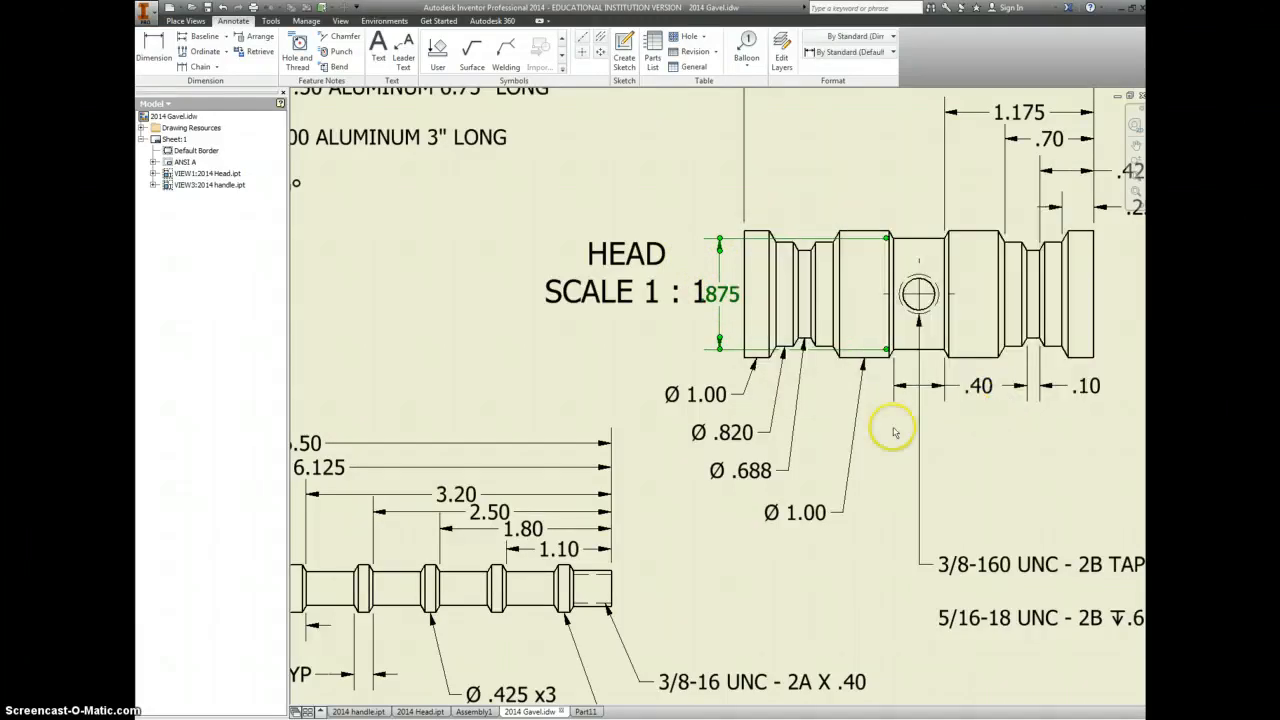
left_click(881, 493)
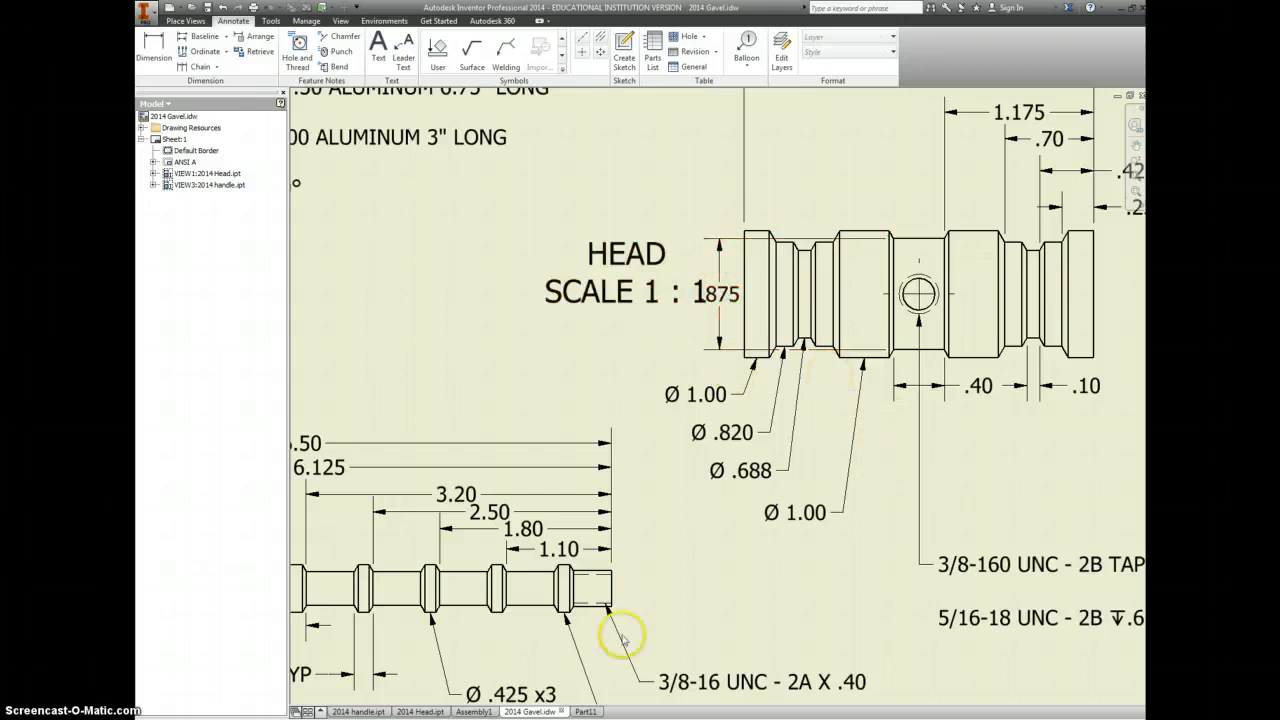
In Part11, dimension the rectangle's lower edge from the center point and set the distance to half of .875 in
left_click(580, 711)
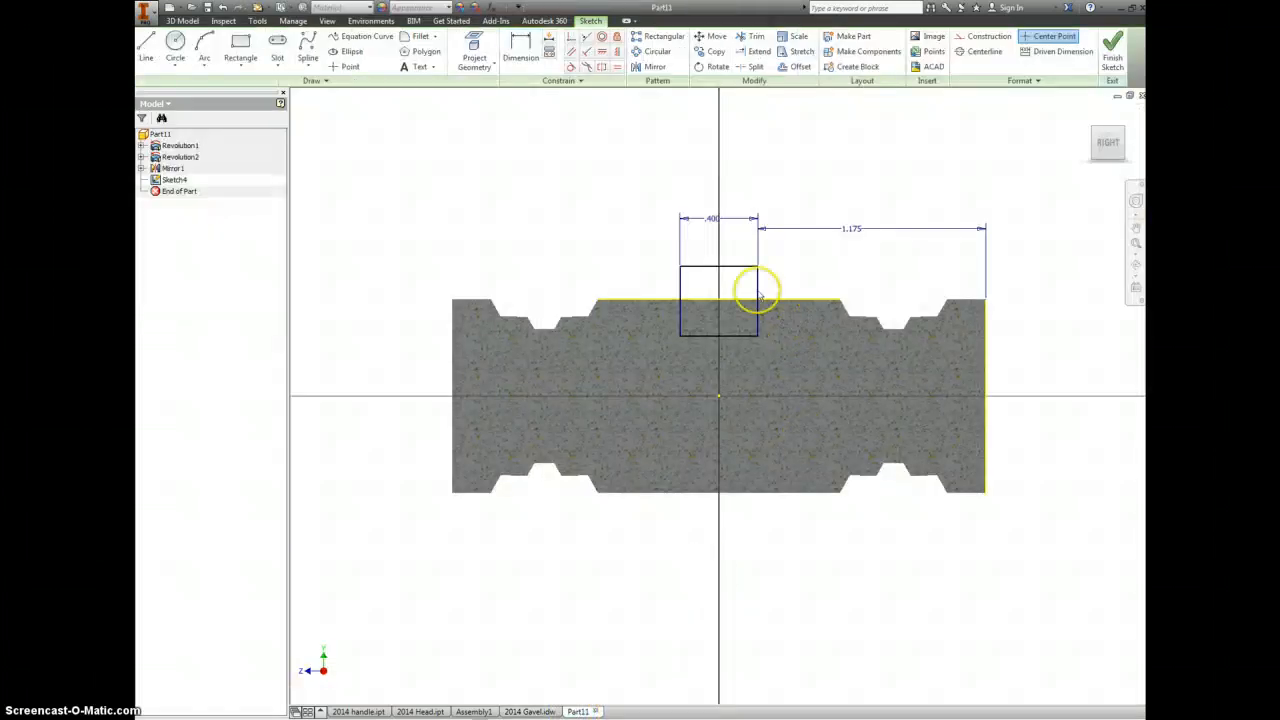
key("d")
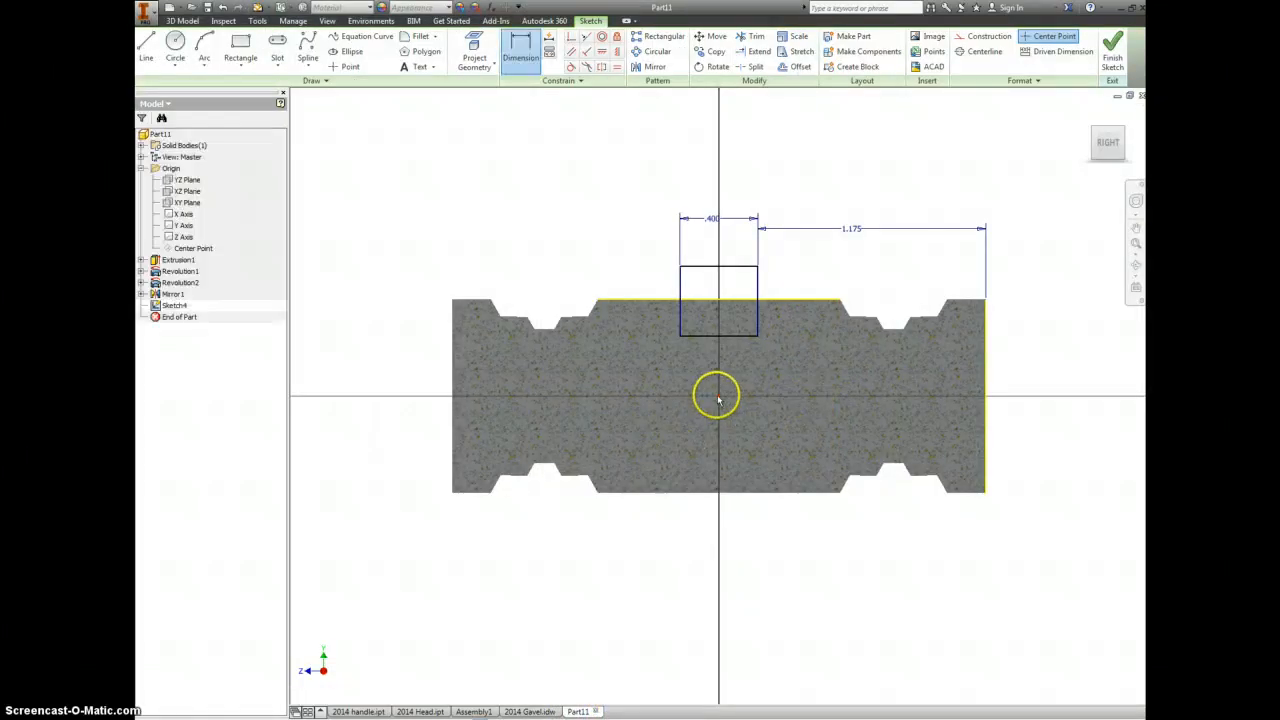
left_click(740, 336)
left_click(1000, 366)
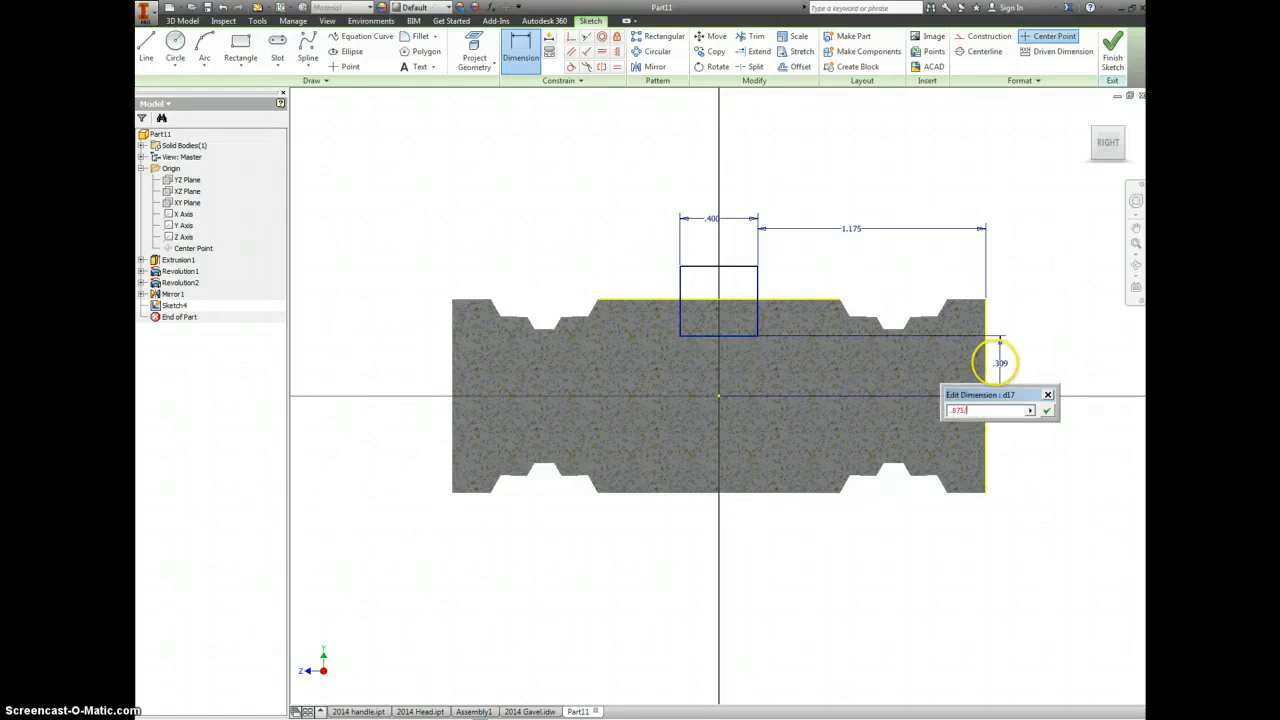
key("Return")
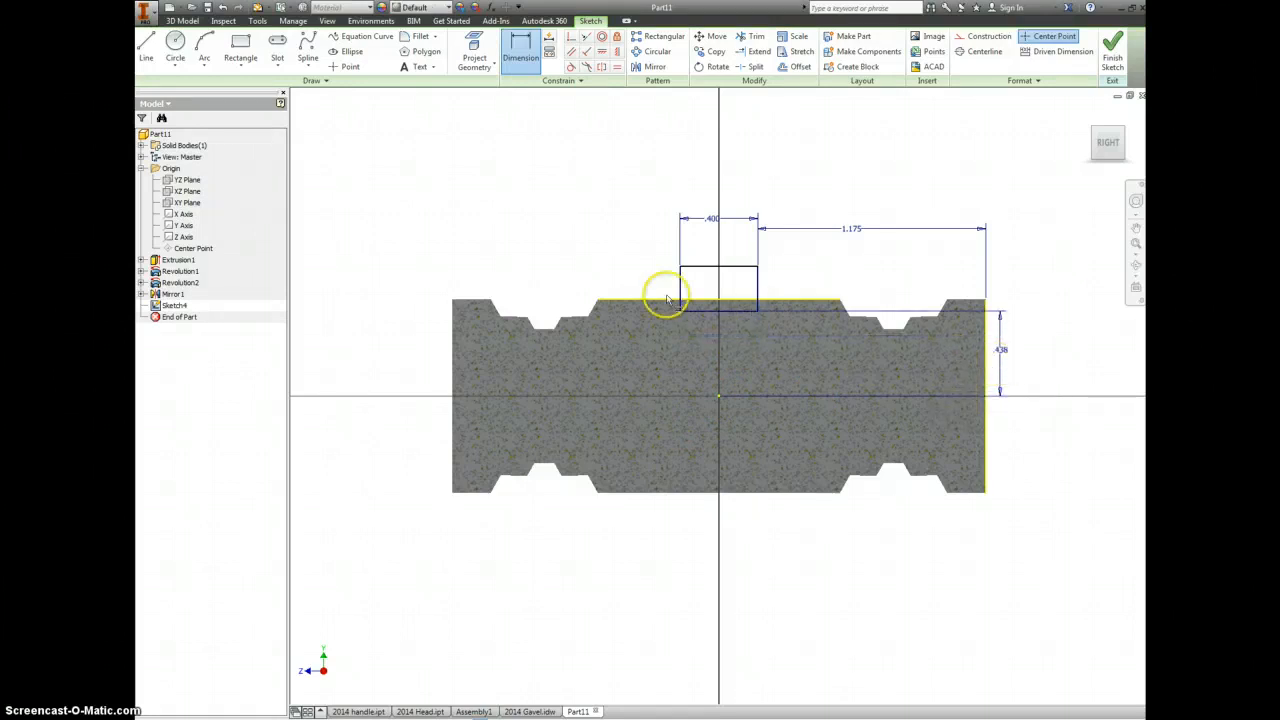
Draw lines flaring outward at 30° from the rectangle's two lower corners, connect each to the upper corner above, and finish the sketch
left_click(146, 50)
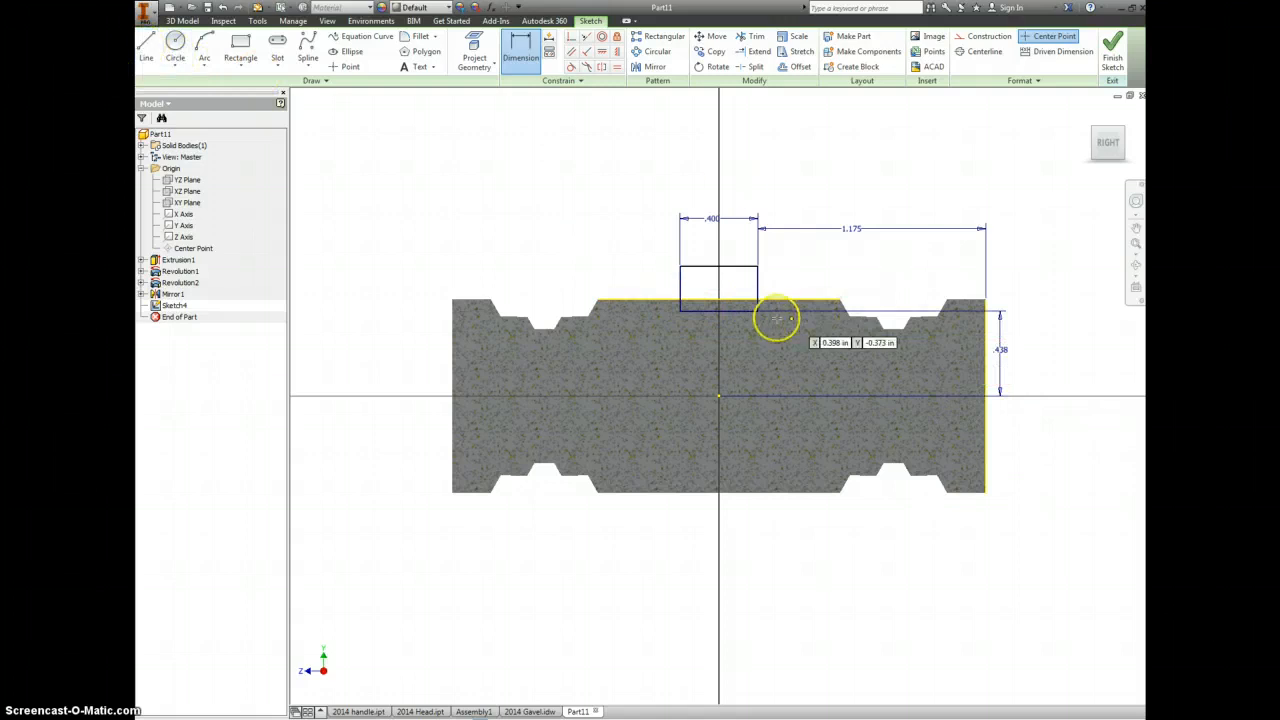
left_click(757, 311)
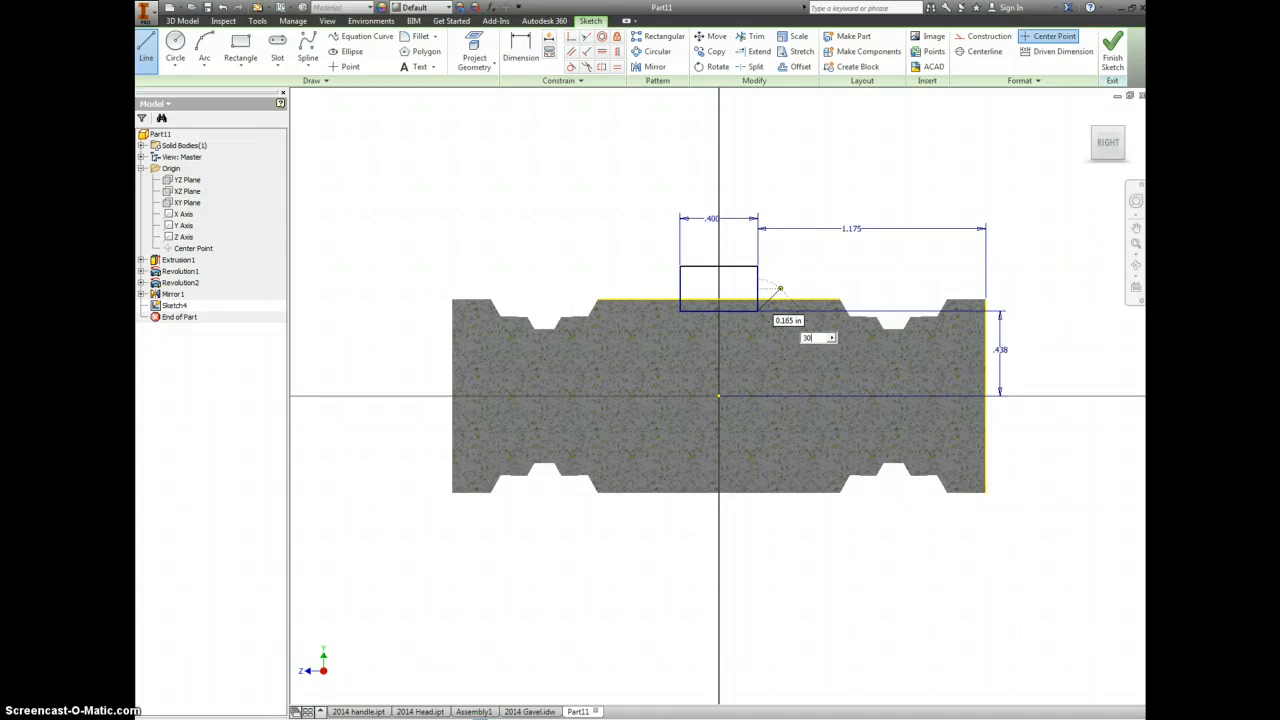
key("Return")
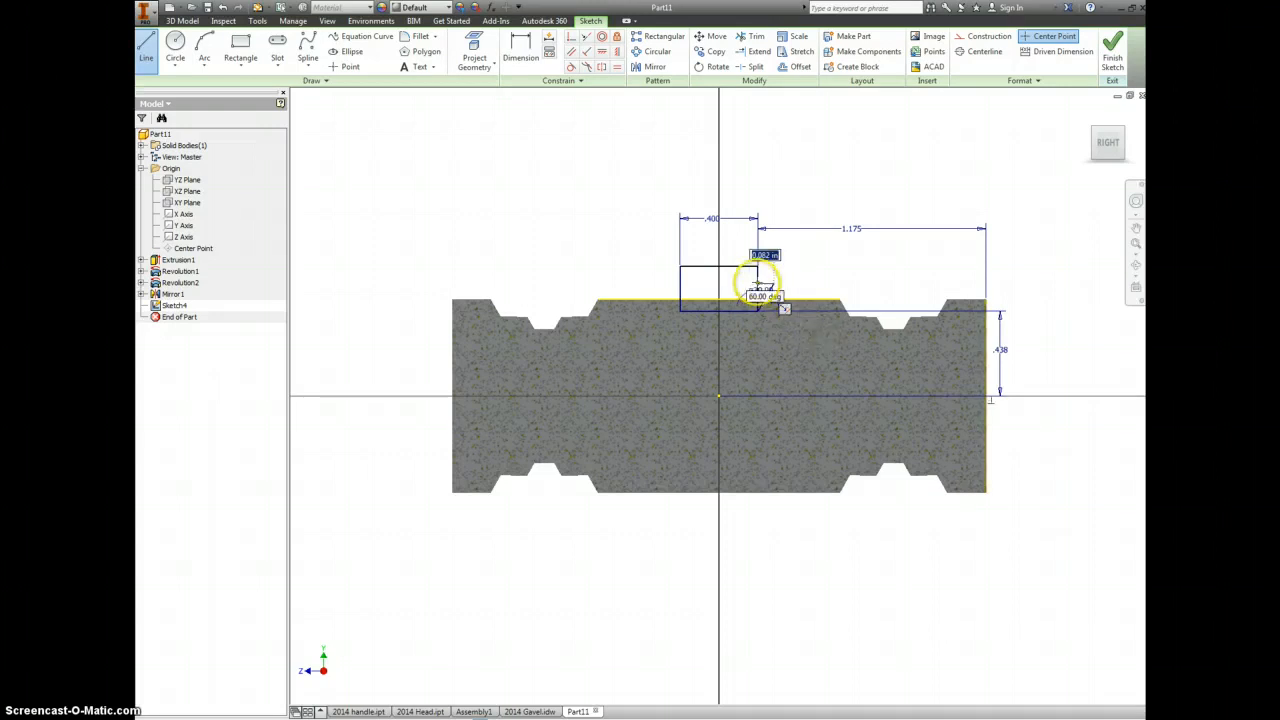
left_click(757, 266)
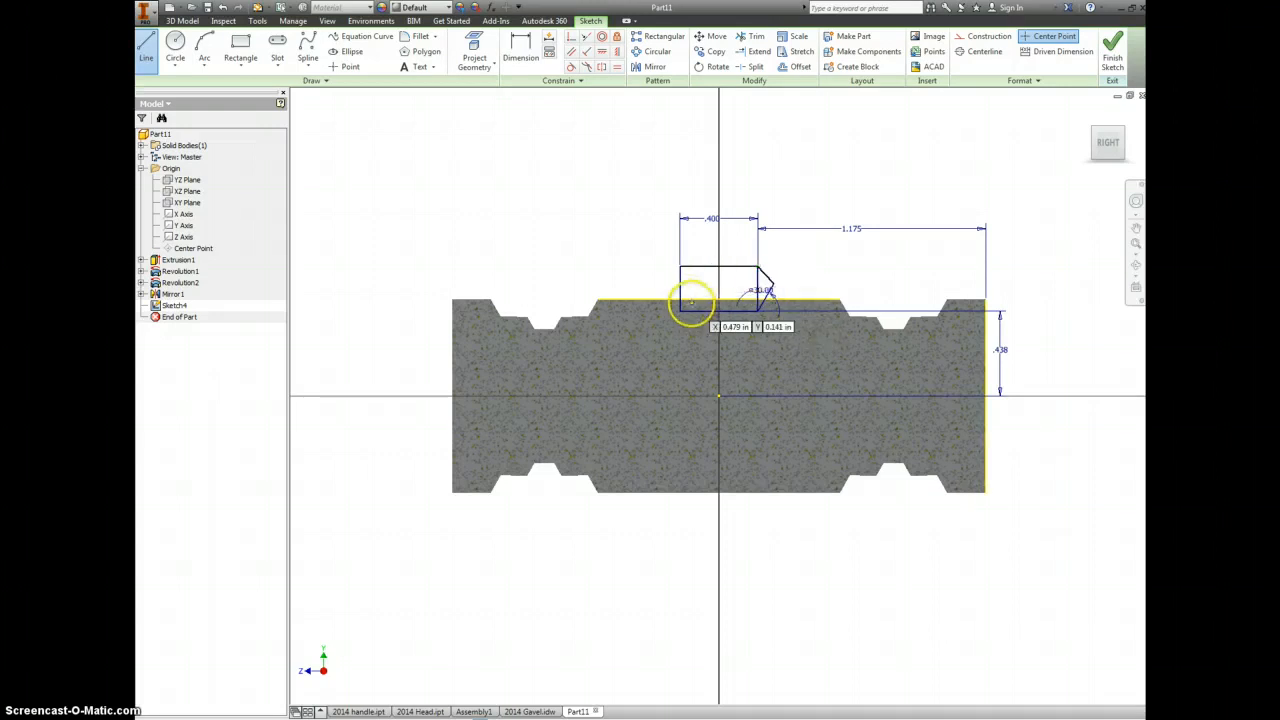
left_click(679, 310)
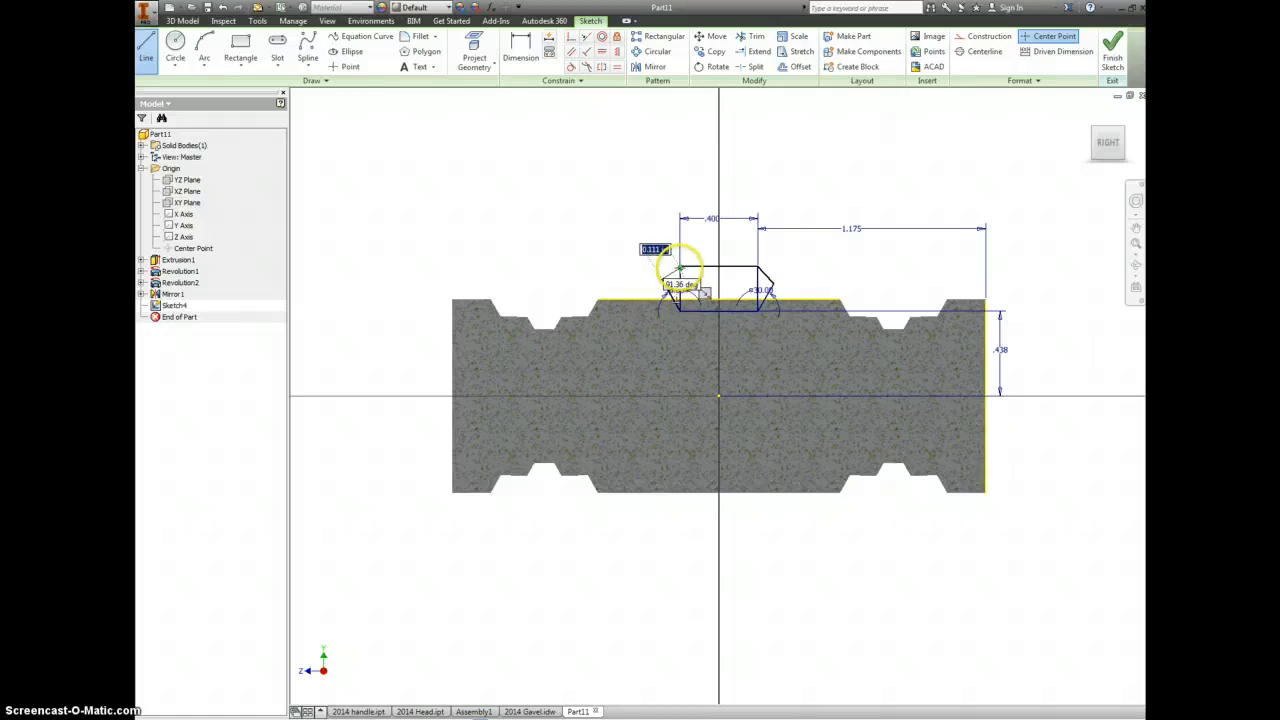
left_click(679, 267)
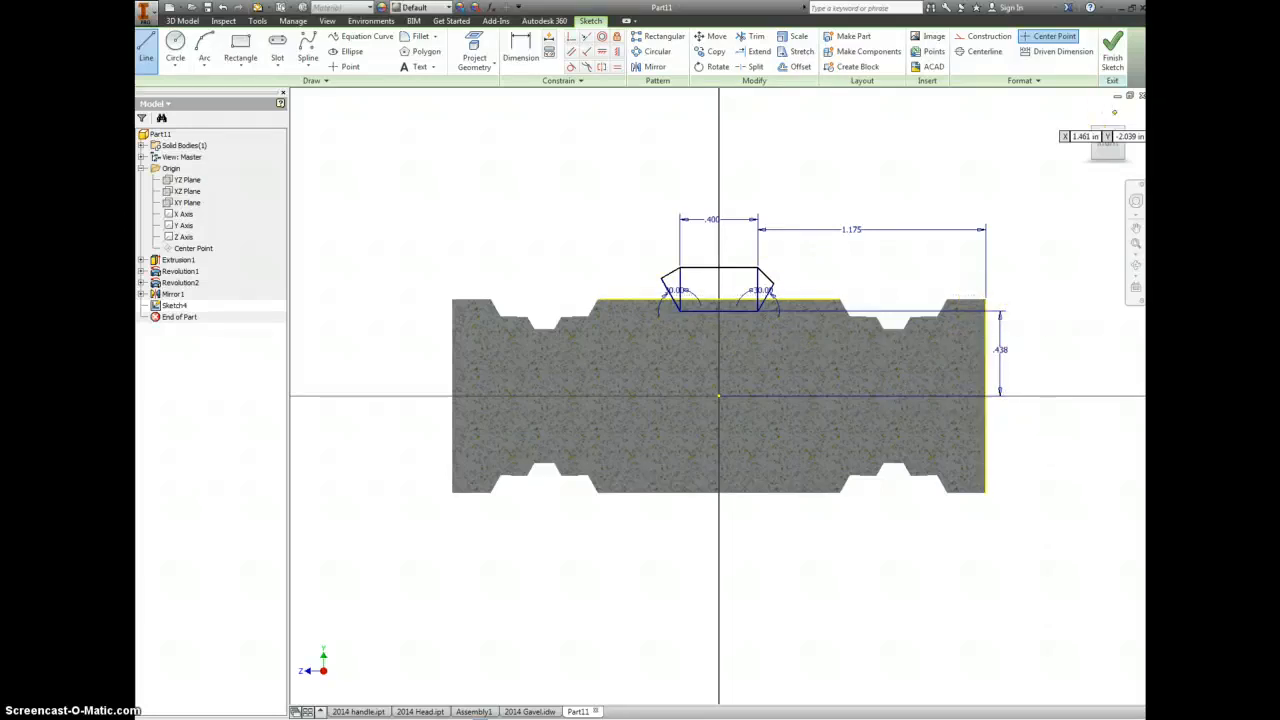
left_click(1113, 40)
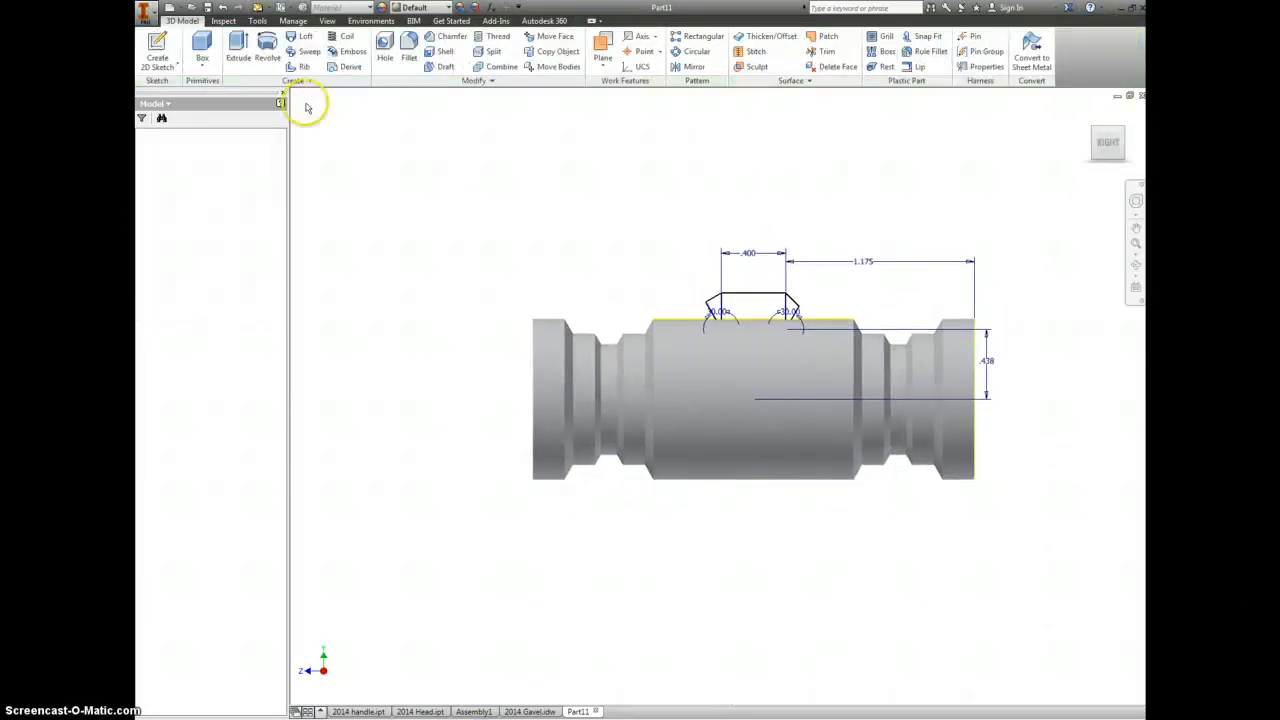
Revolve-cut the rectangle and its two side flares a full turn around the Z axis to form the central groove
left_click(264, 44)
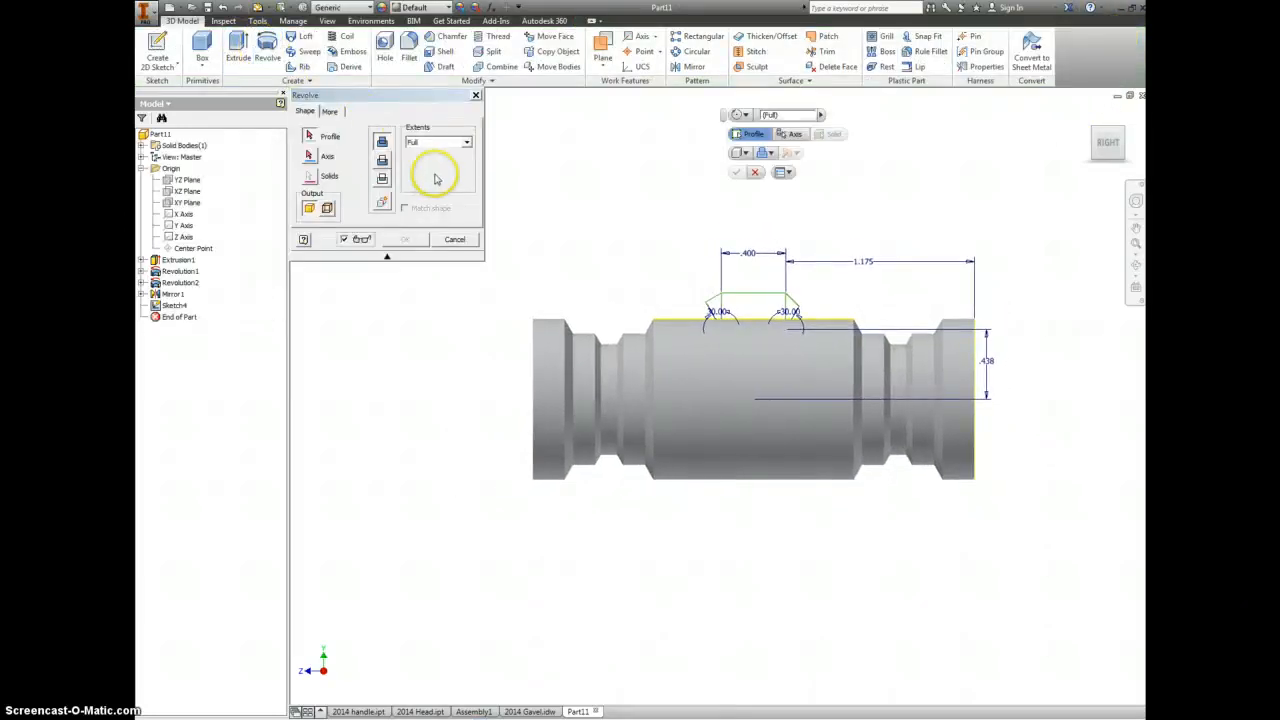
left_click(382, 161)
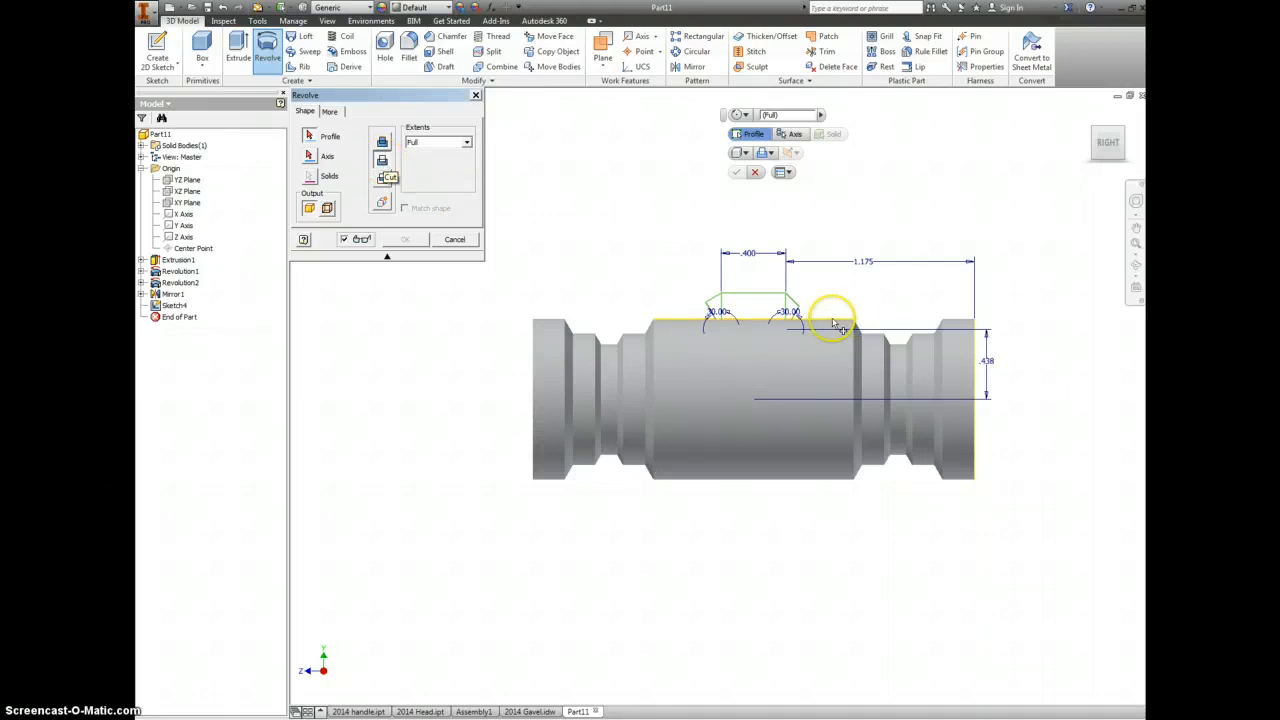
left_click(715, 306)
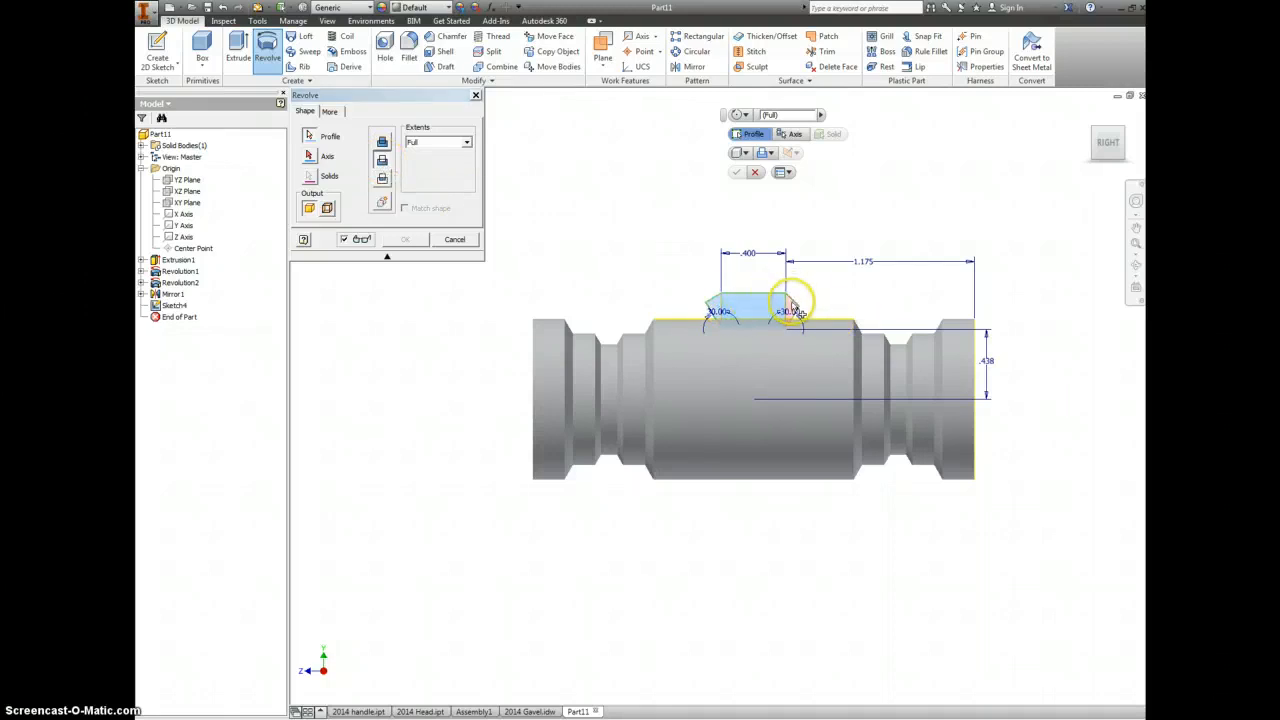
left_click(793, 311)
left_click(310, 157)
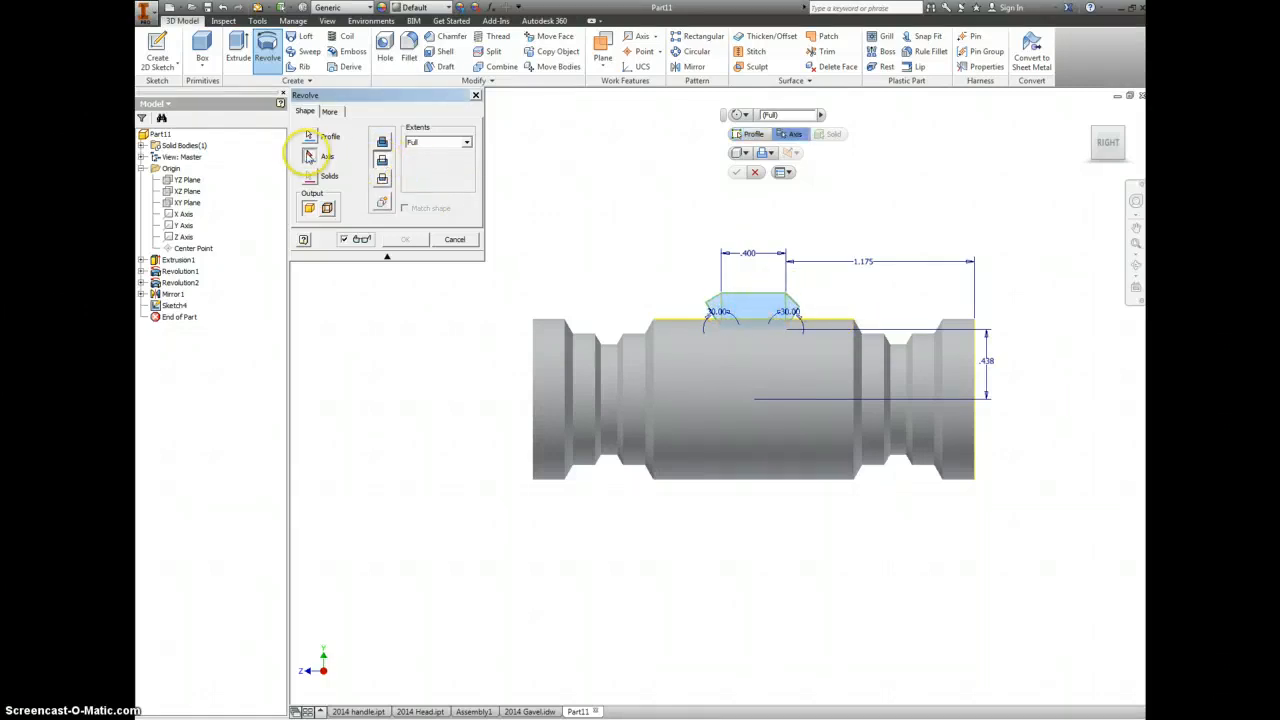
left_click(180, 237)
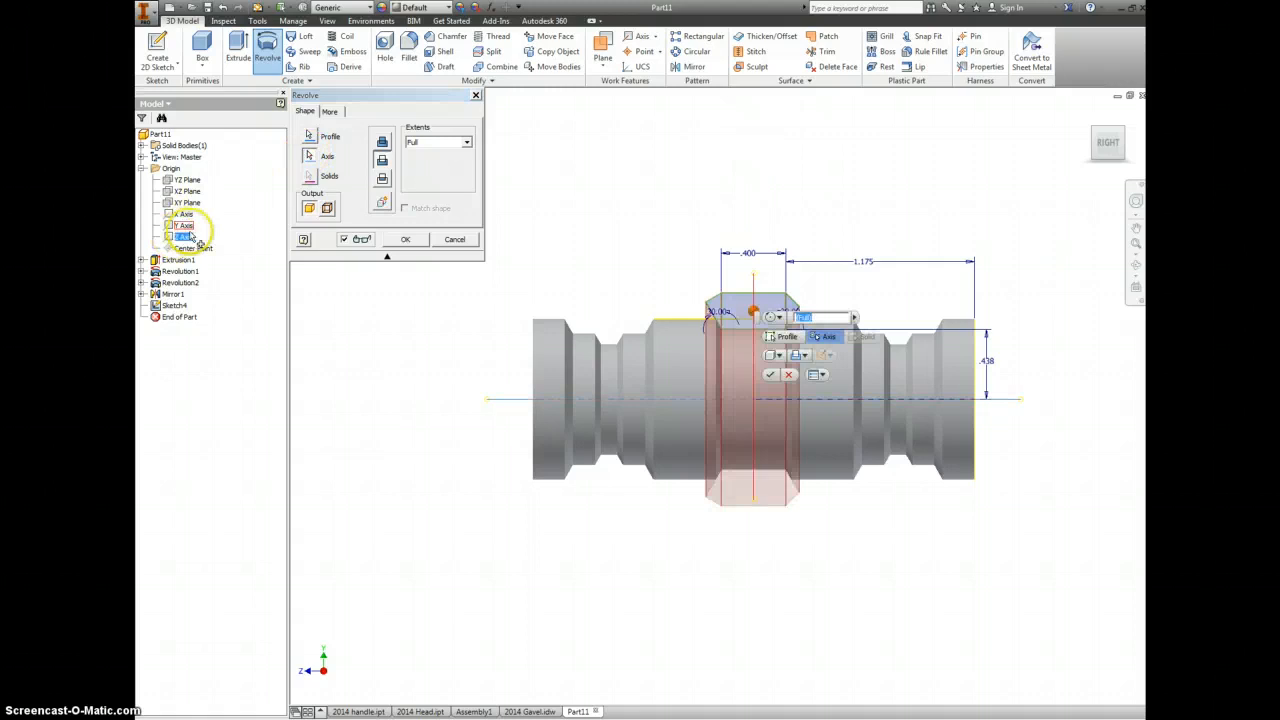
left_click(405, 239)
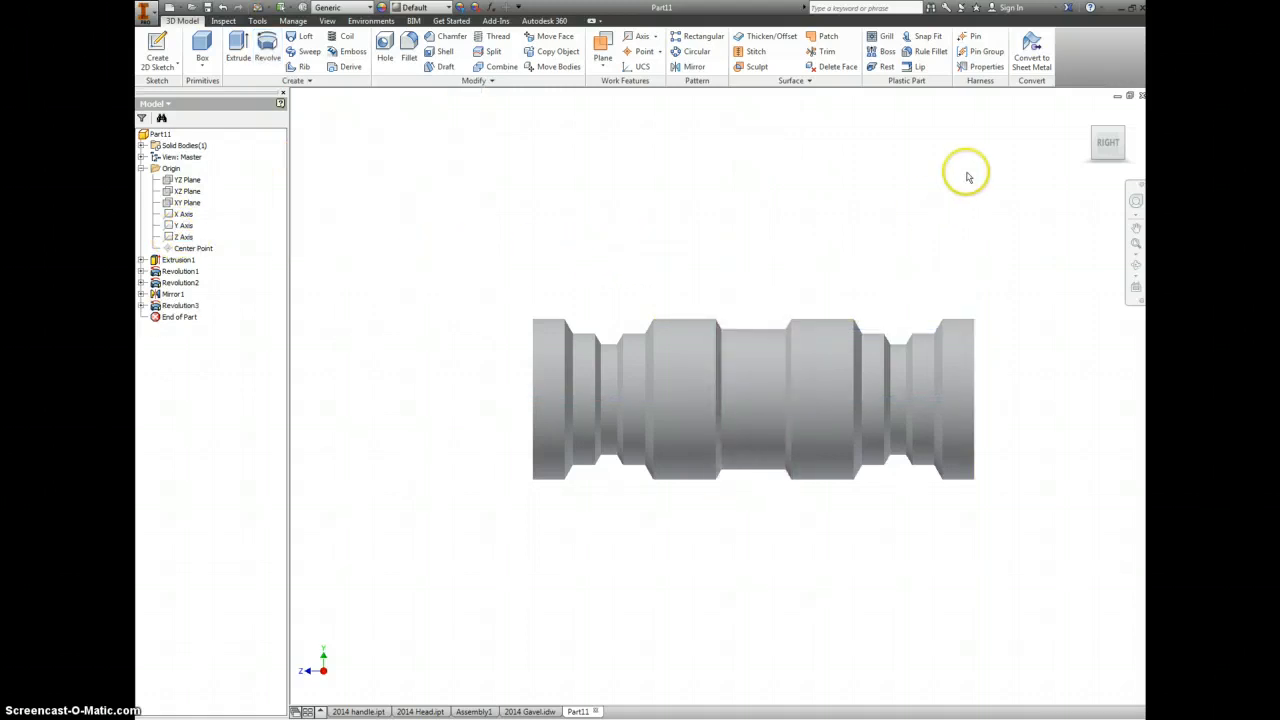
Create a work plane tangent to the central groove's cylindrical face and parallel to the XZ plane, working in the isometric view
left_click(1090, 113)
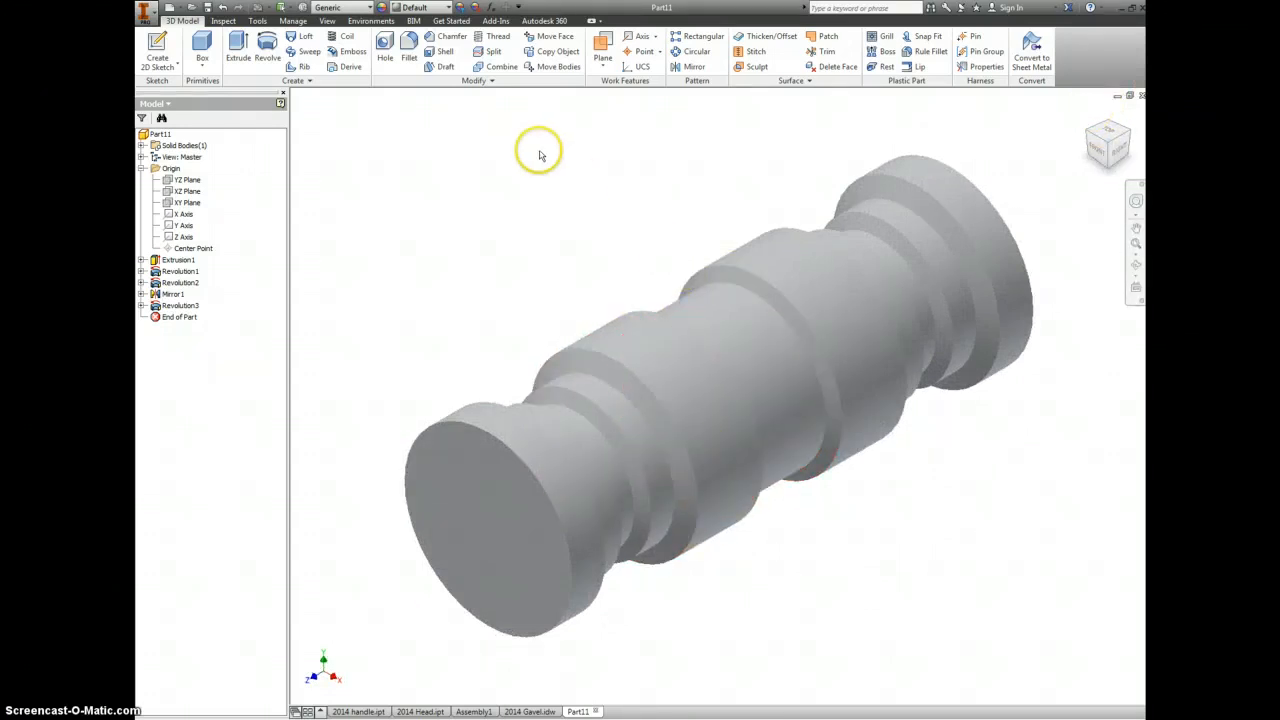
left_click(603, 42)
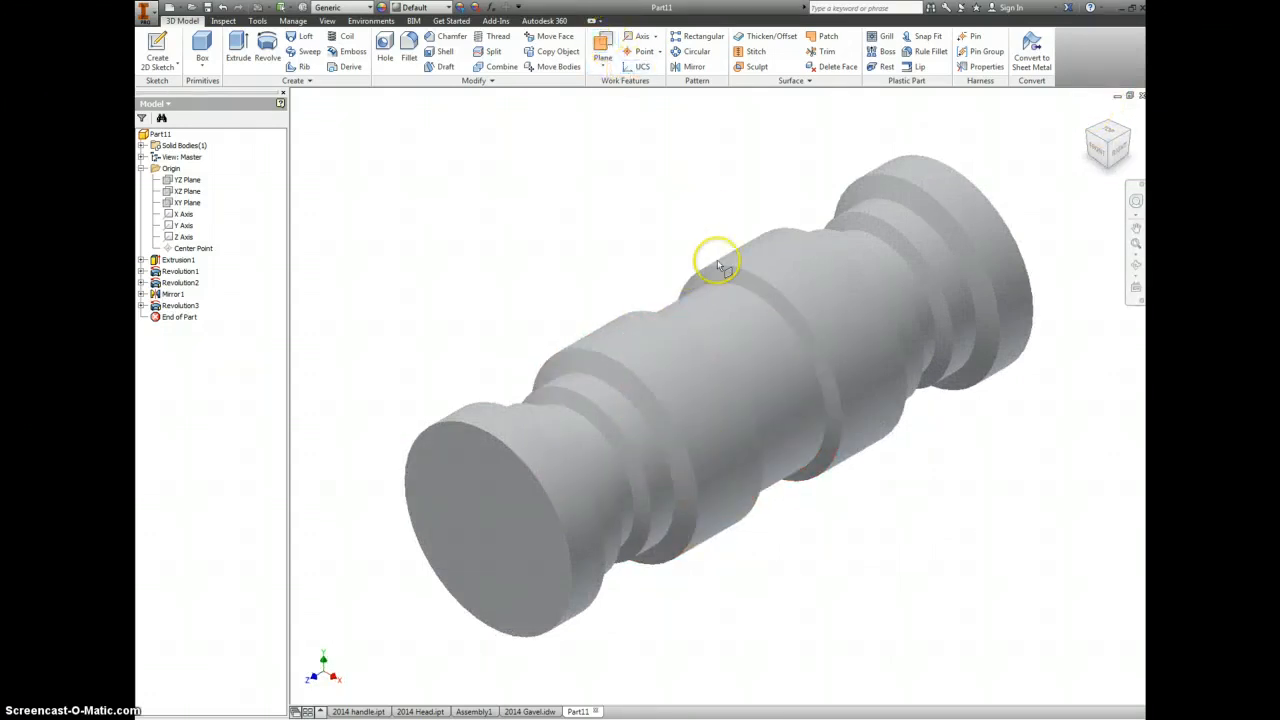
left_click(724, 308)
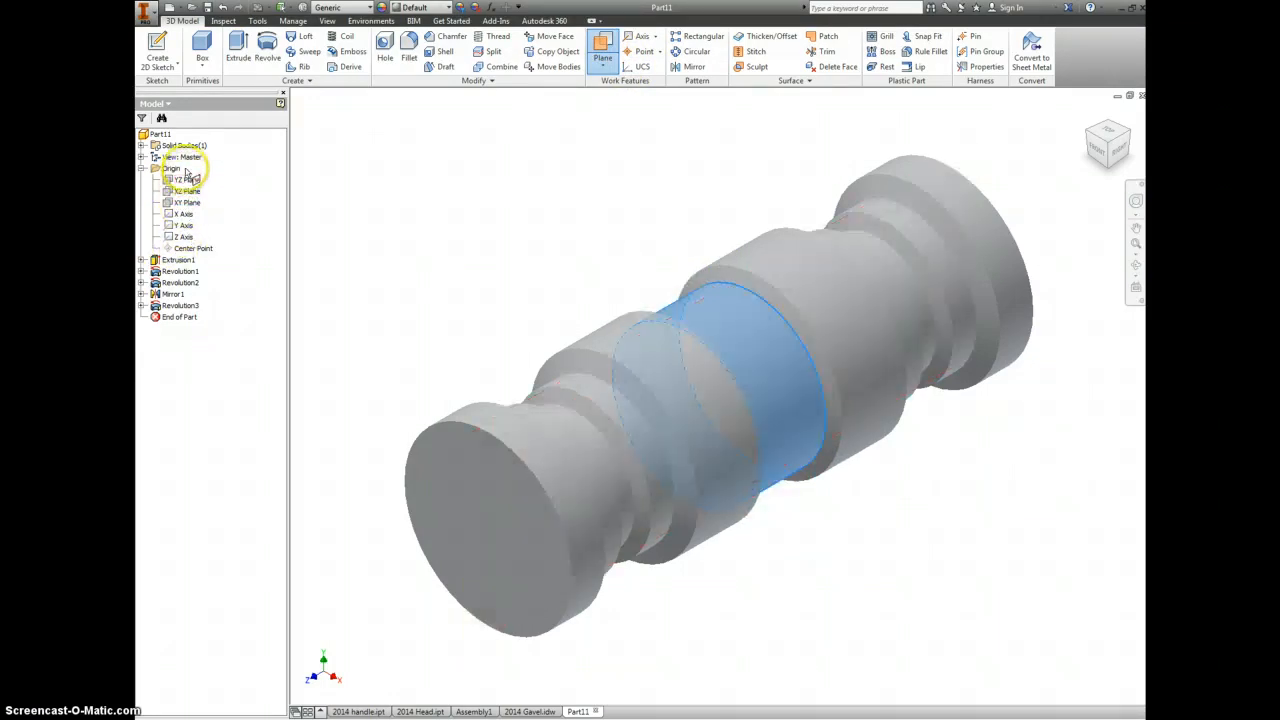
left_click(187, 180)
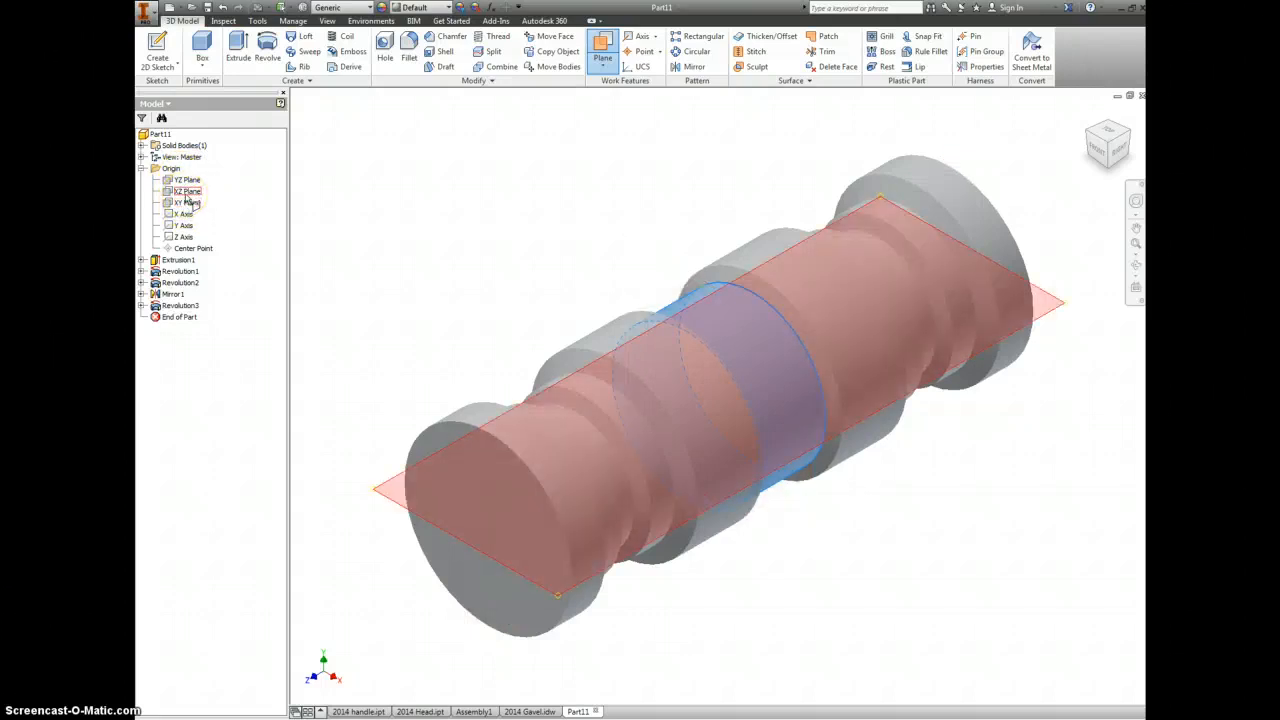
left_click(190, 194)
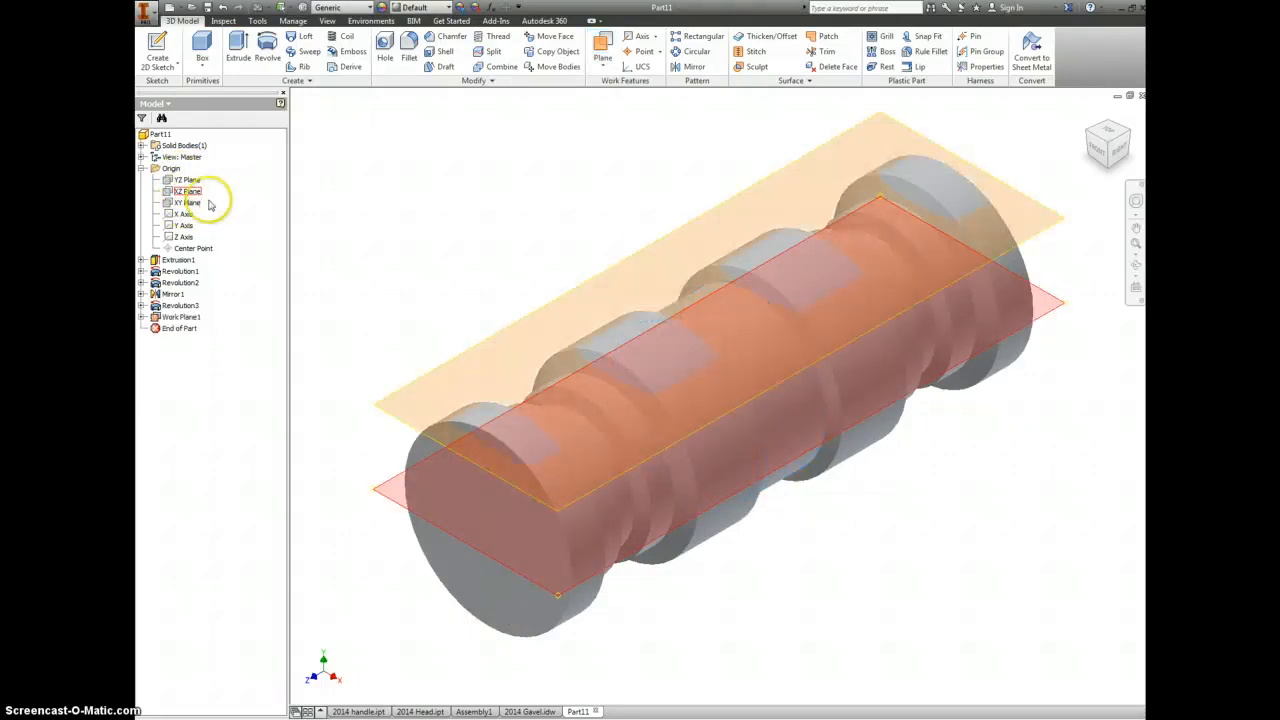
Create a sketch on the work plane tangent to the central groove, place a point at the origin, and finish the sketch
left_click(737, 294)
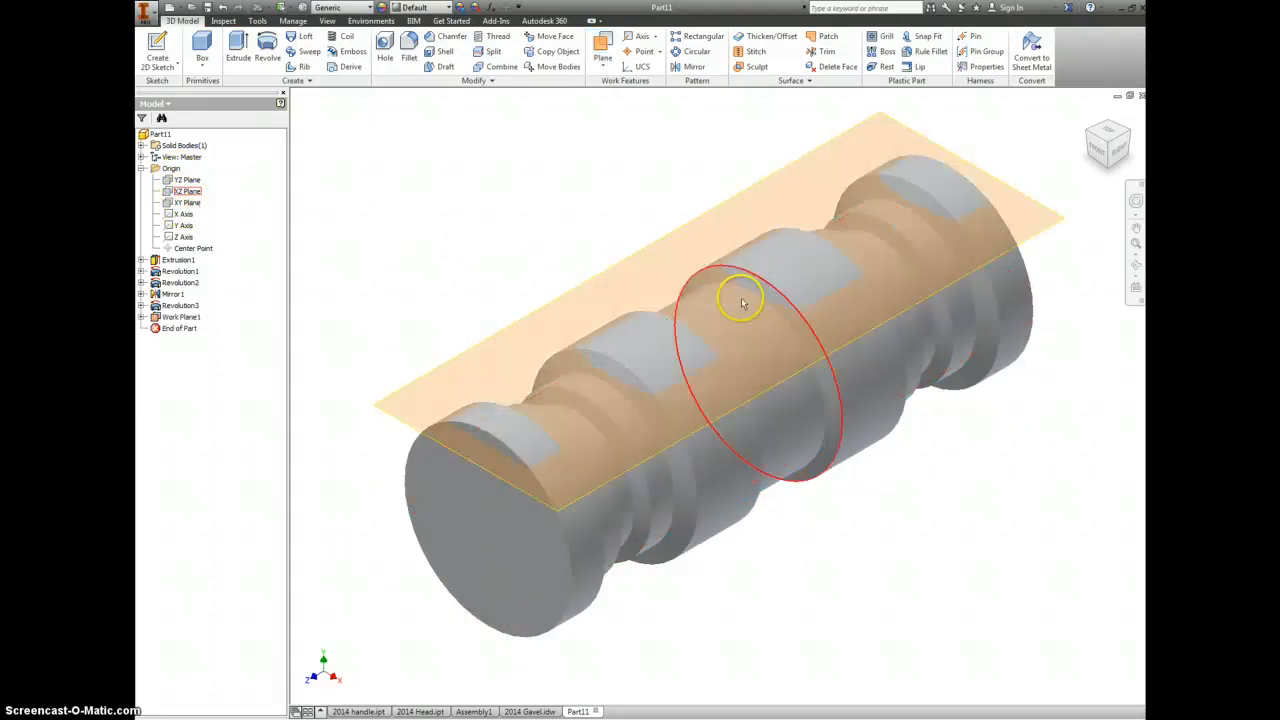
left_click(1112, 148)
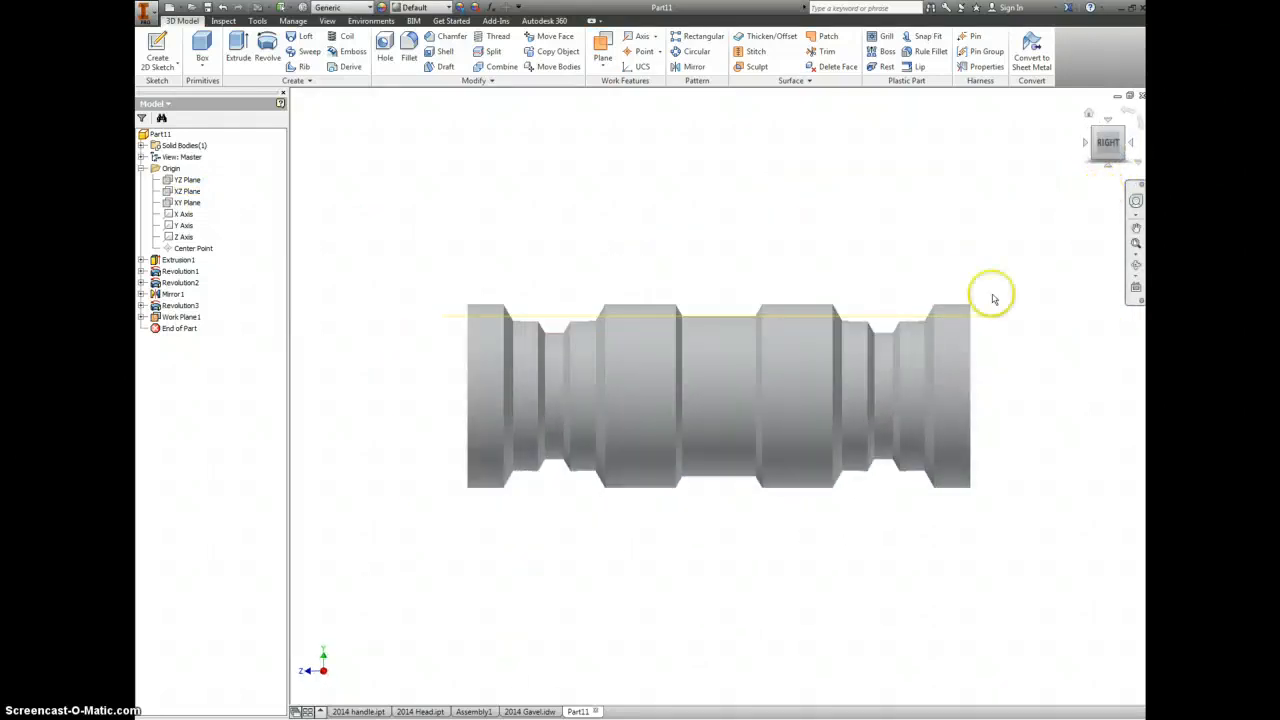
left_click(712, 349)
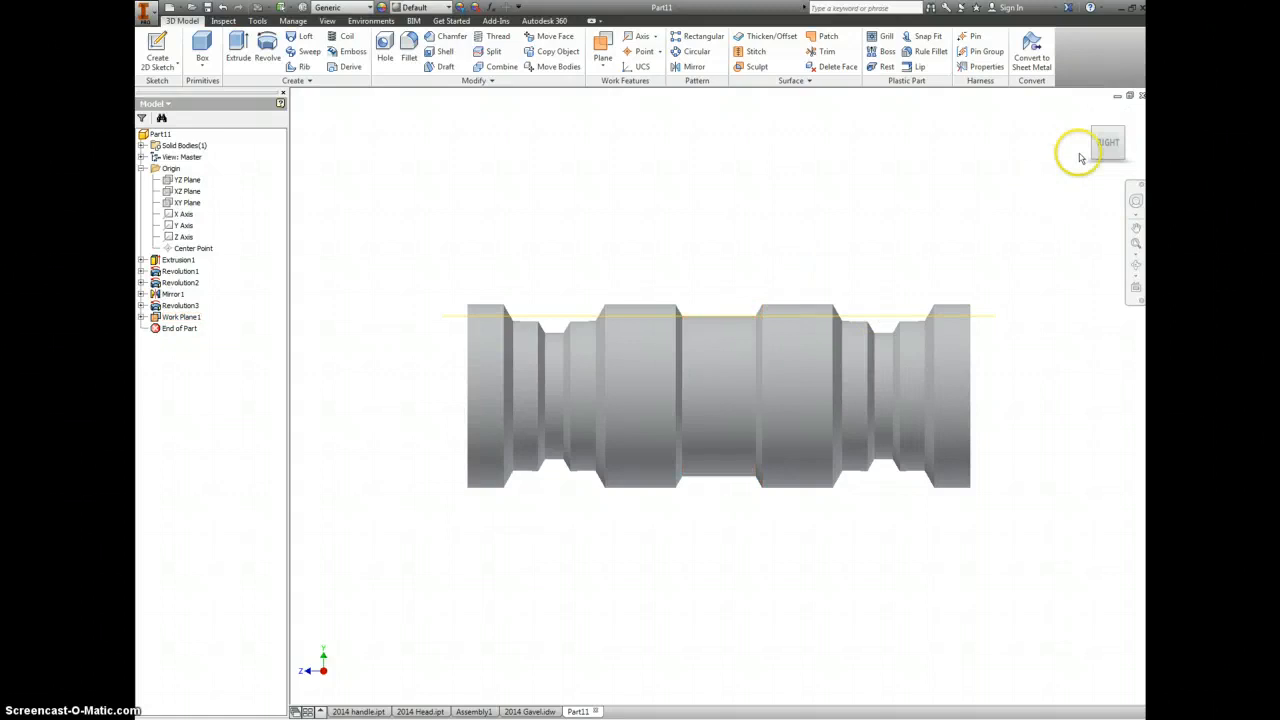
left_click(1090, 114)
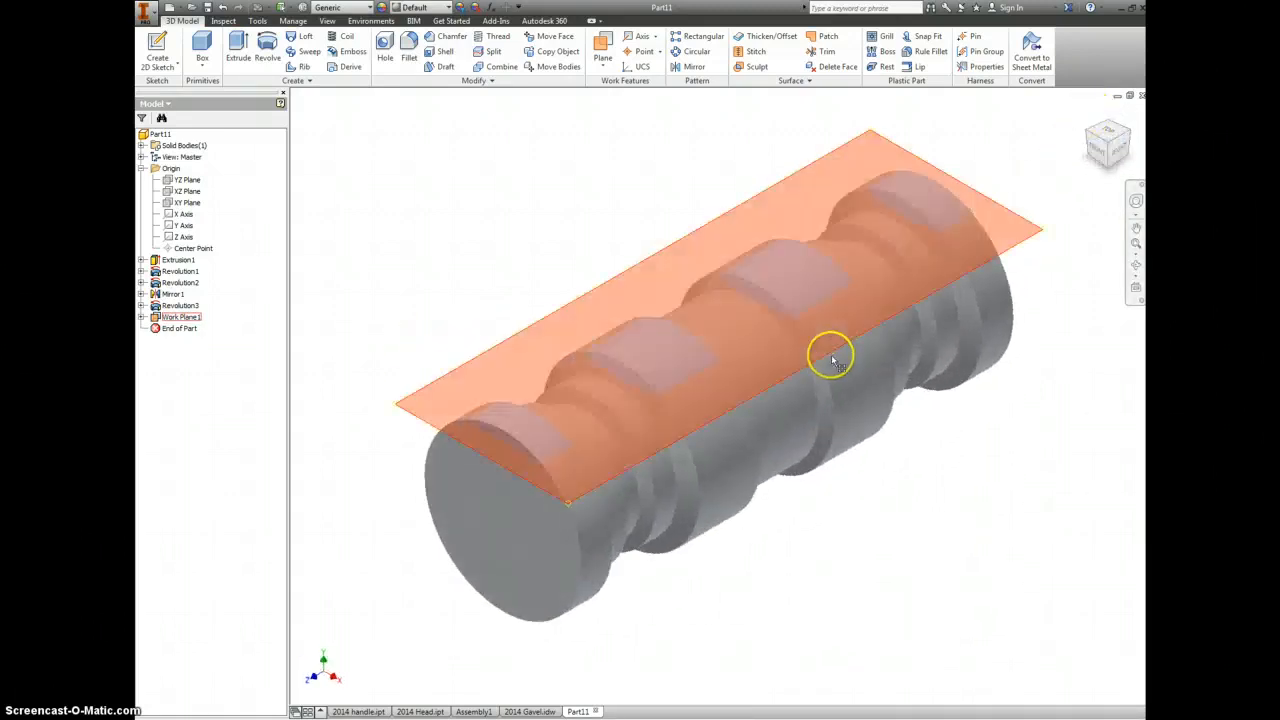
right_click(758, 202)
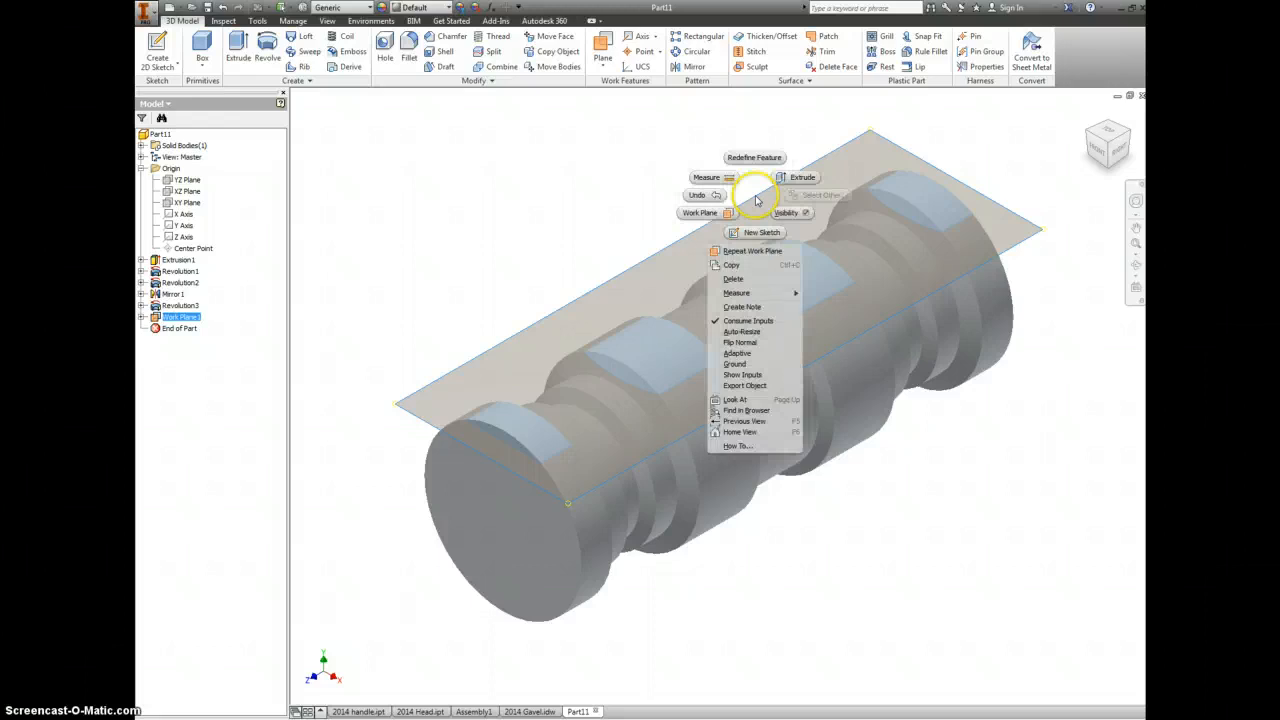
left_click(760, 232)
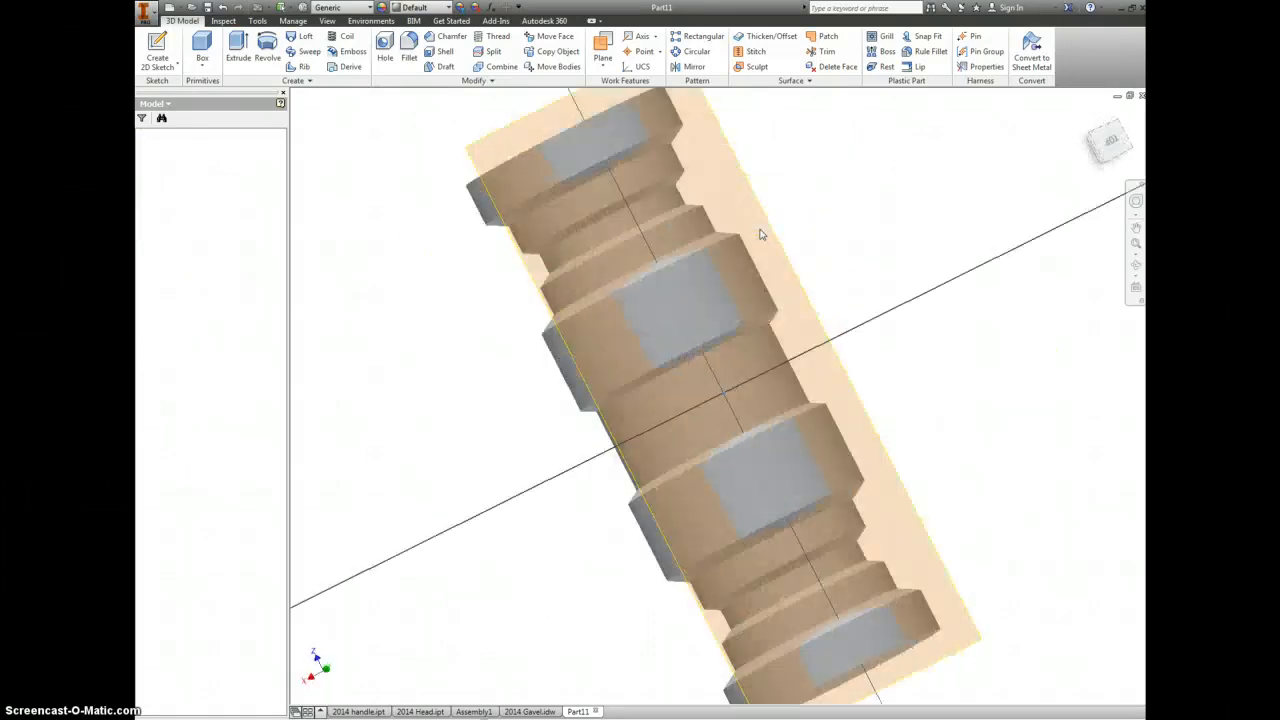
left_click(718, 395)
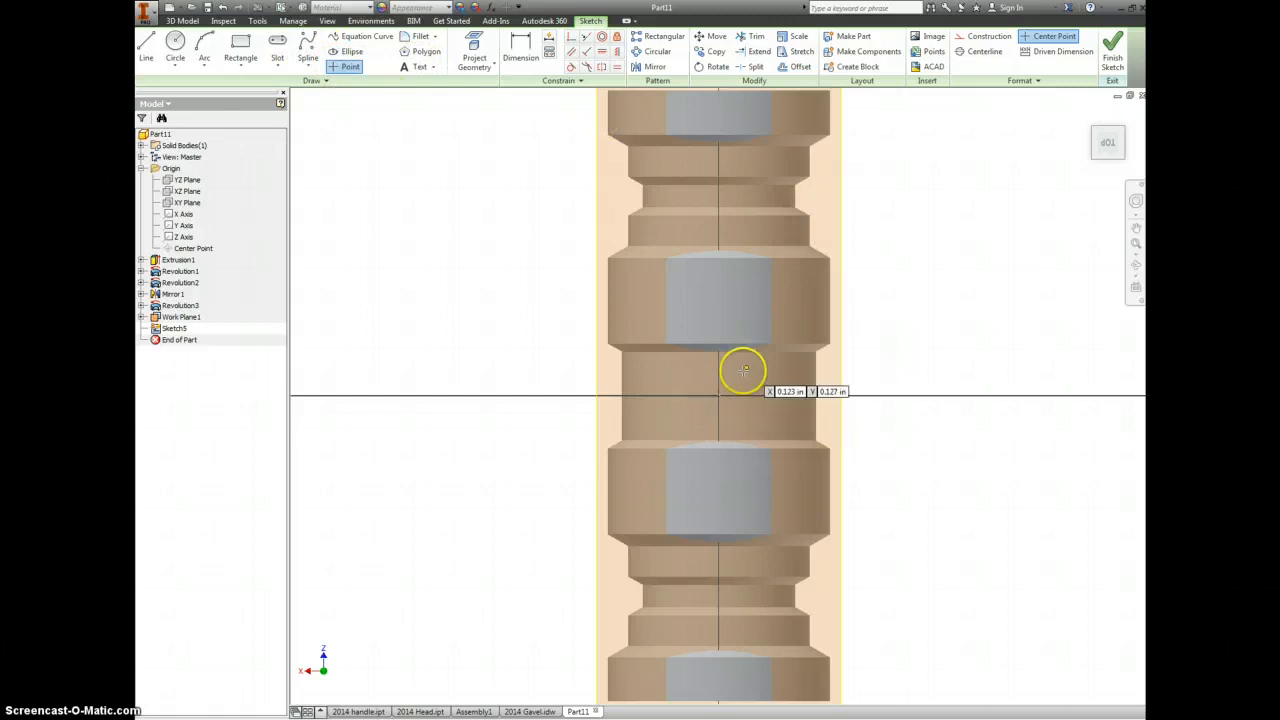
left_click(1112, 58)
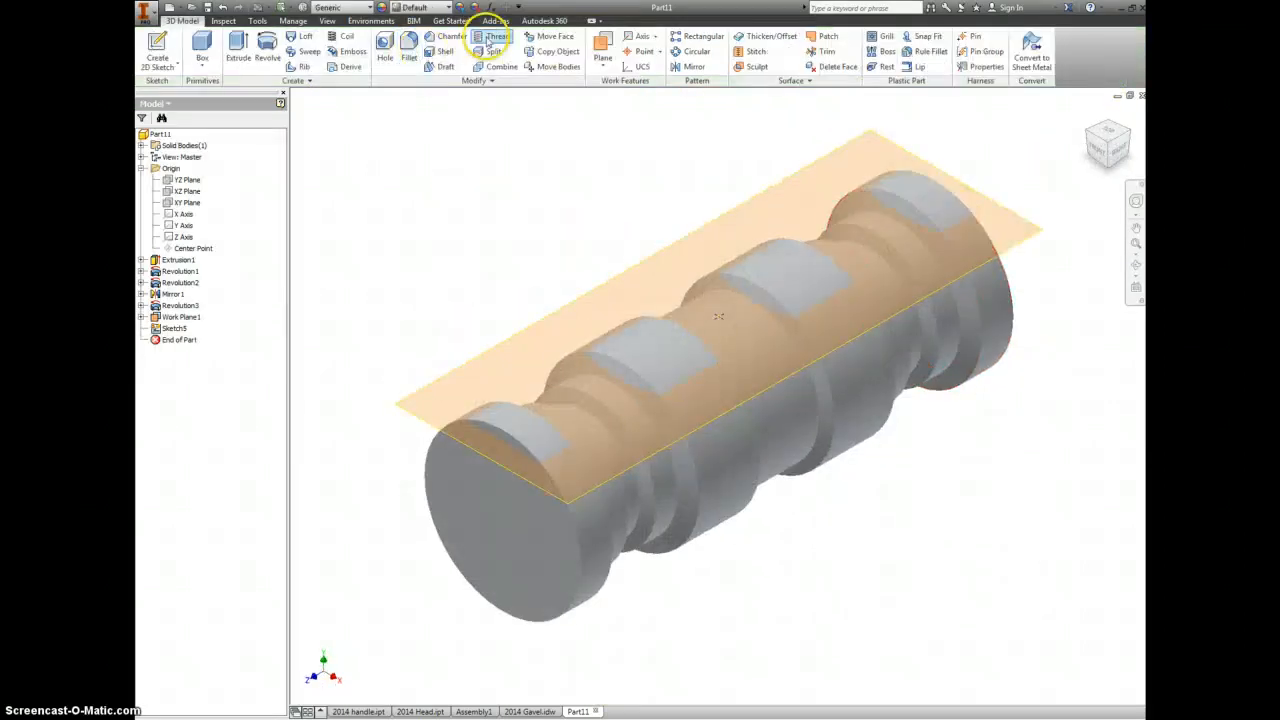
Start a hole at the sketch point and look up the tapped hole's note in the 2014 Gavel drawing
left_click(385, 46)
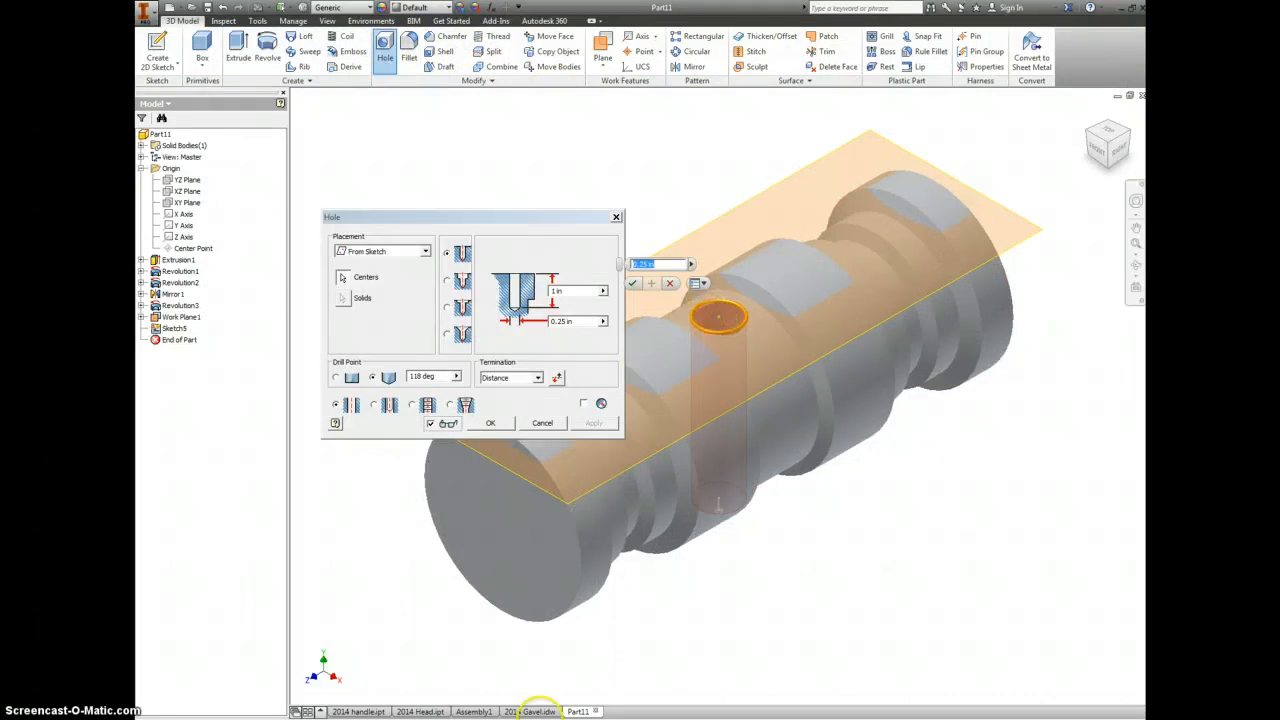
left_click(537, 711)
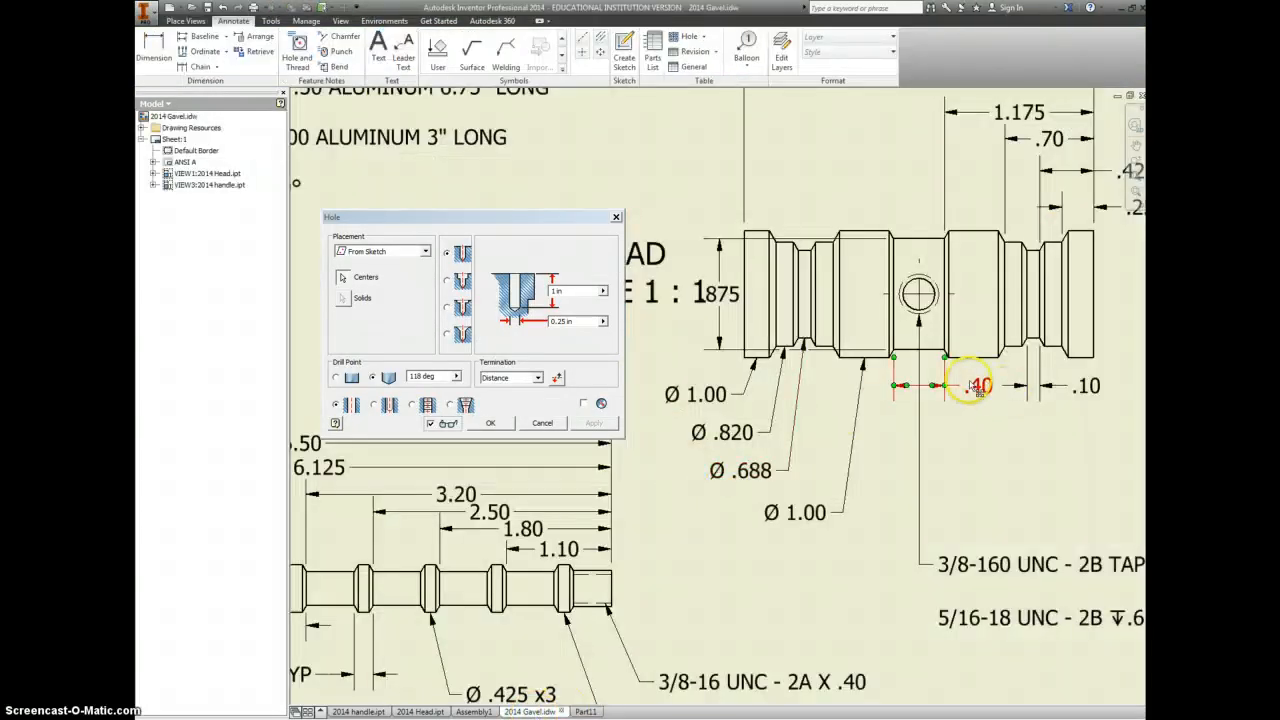
middle_click_drag(880, 451, 828, 449)
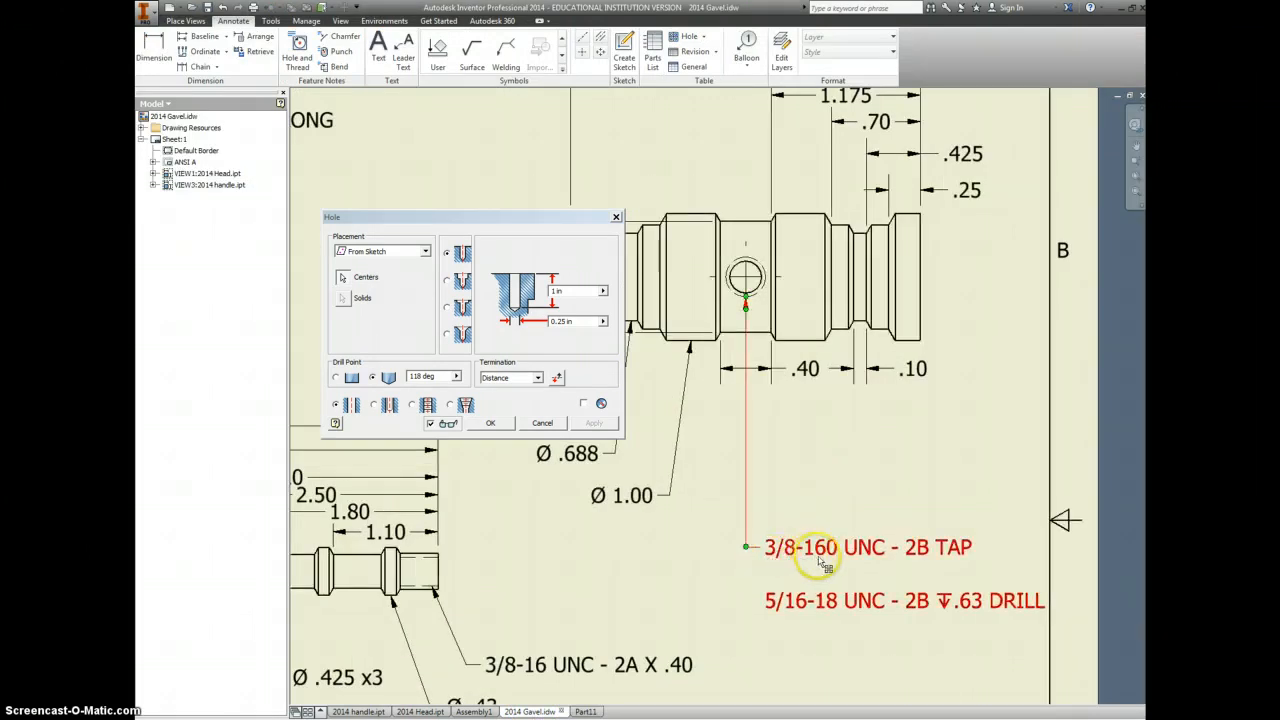
left_click(952, 556)
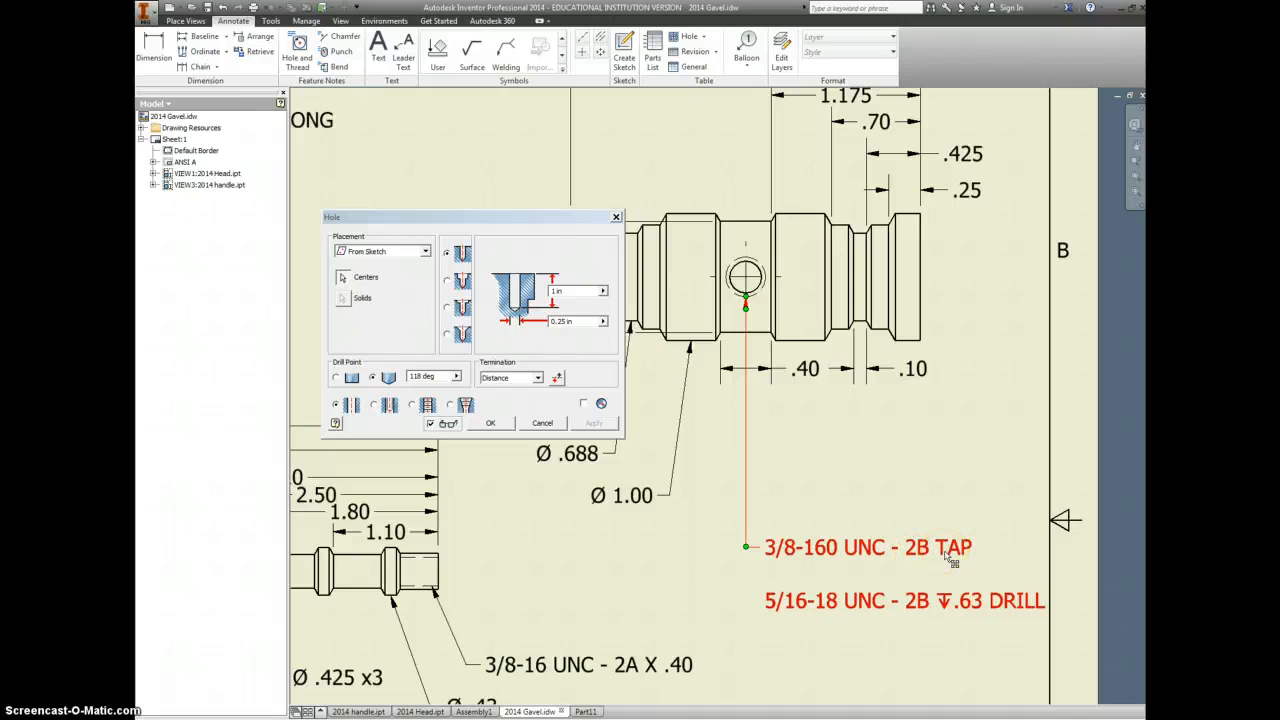
Turn off global precision for the head's hole note and set its primary depth precision to three decimal places
double_click(972, 607)
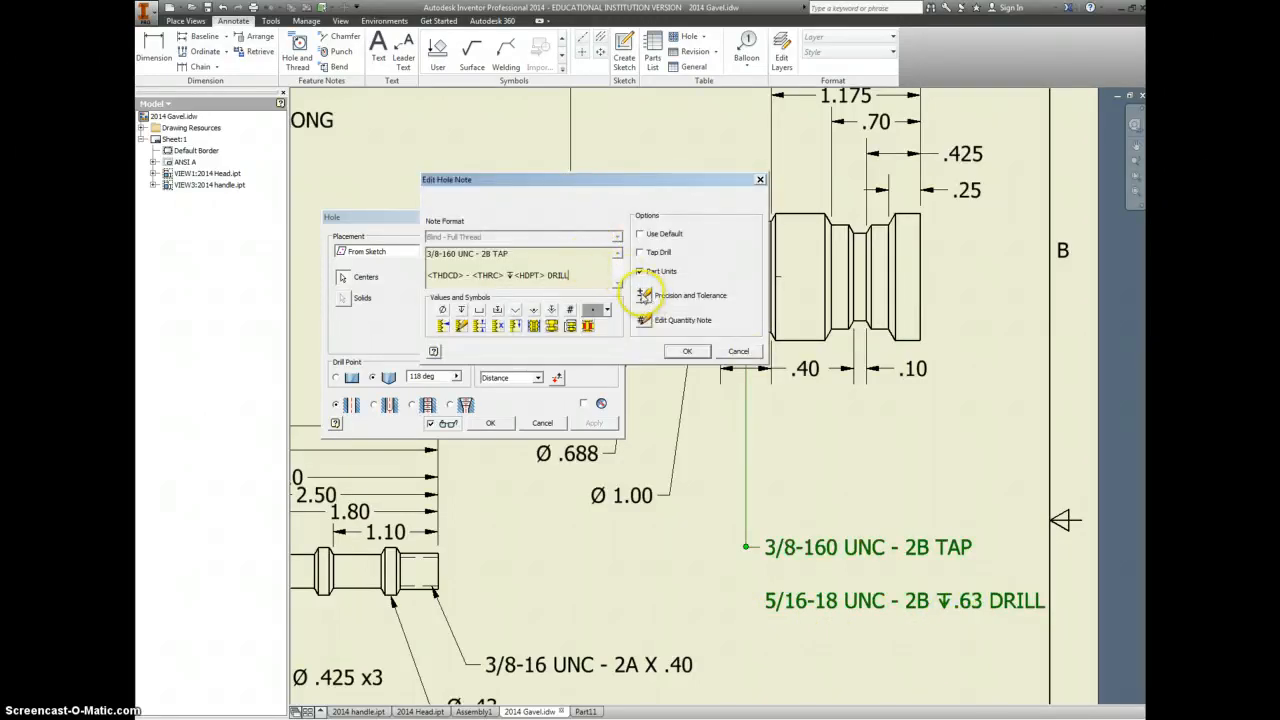
left_click(643, 295)
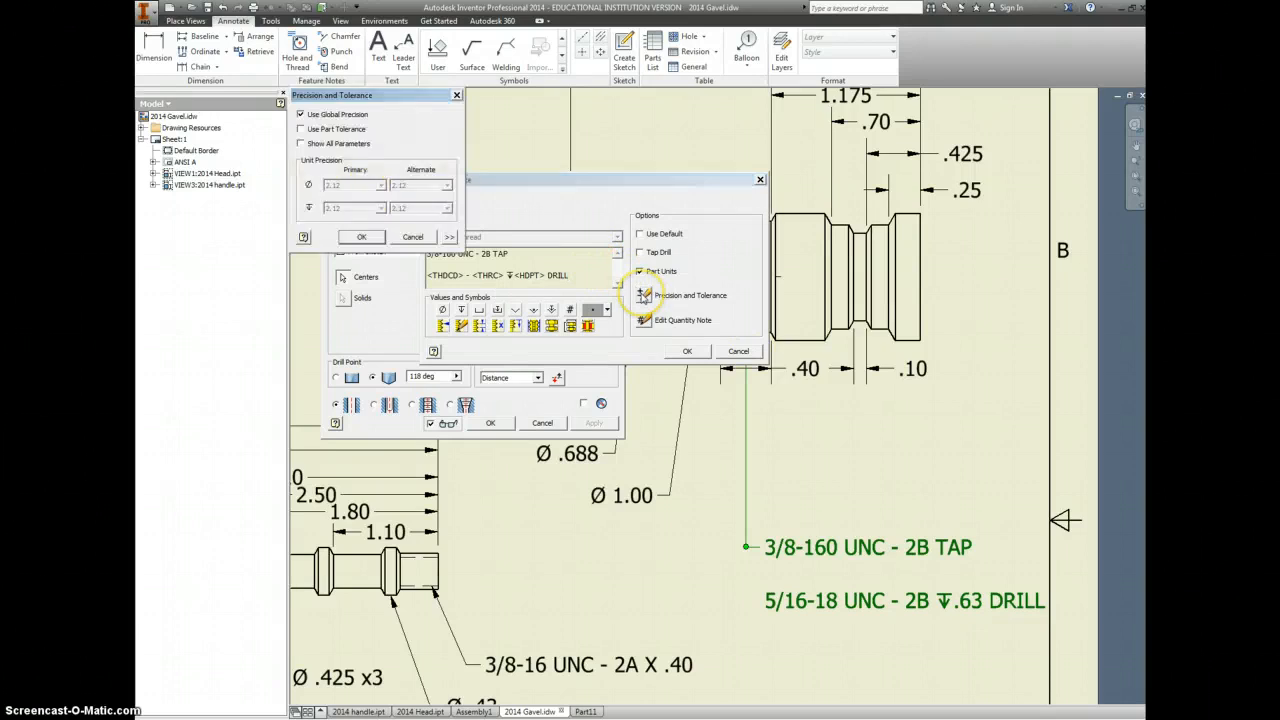
left_click(300, 115)
left_click(300, 115)
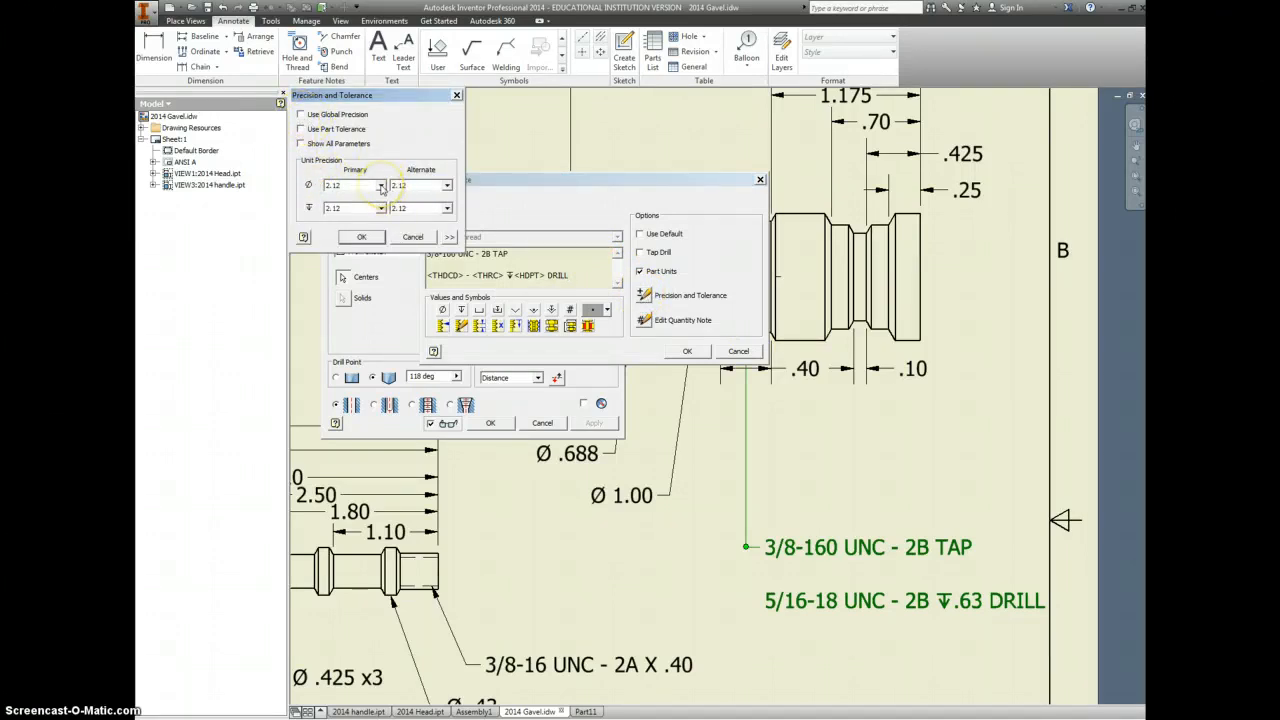
left_click(381, 208)
left_click(385, 252)
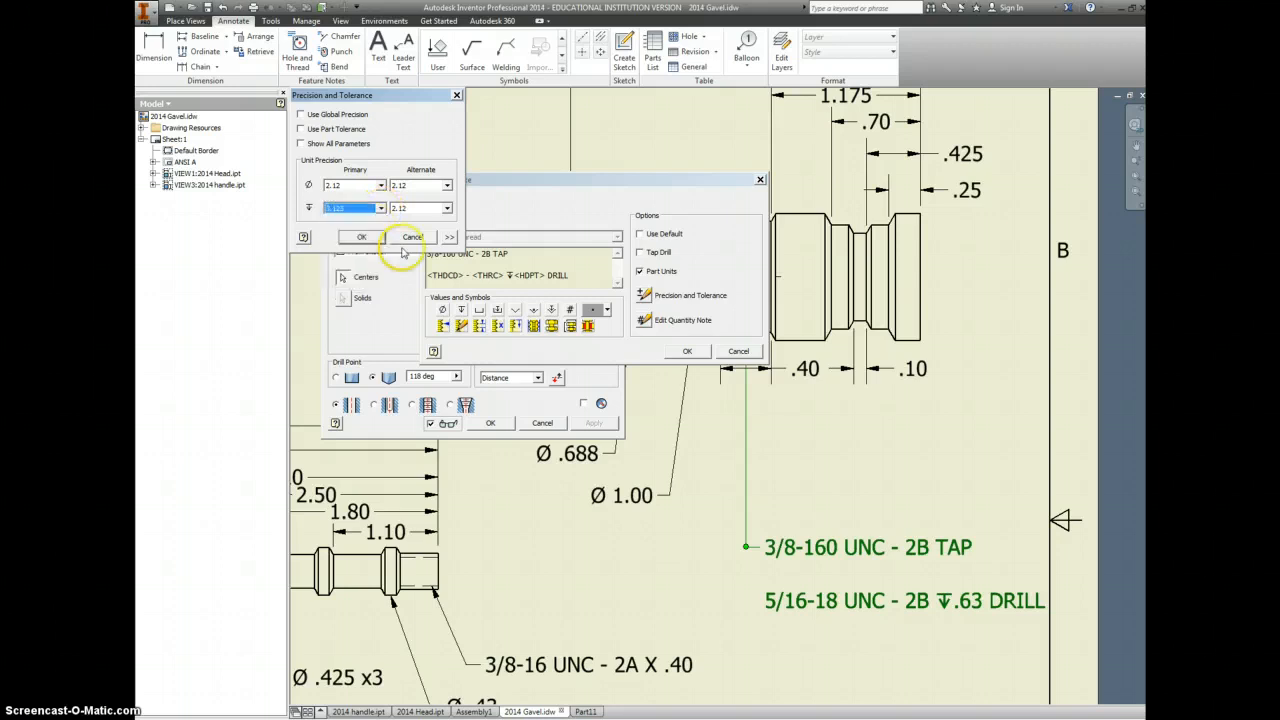
left_click(362, 237)
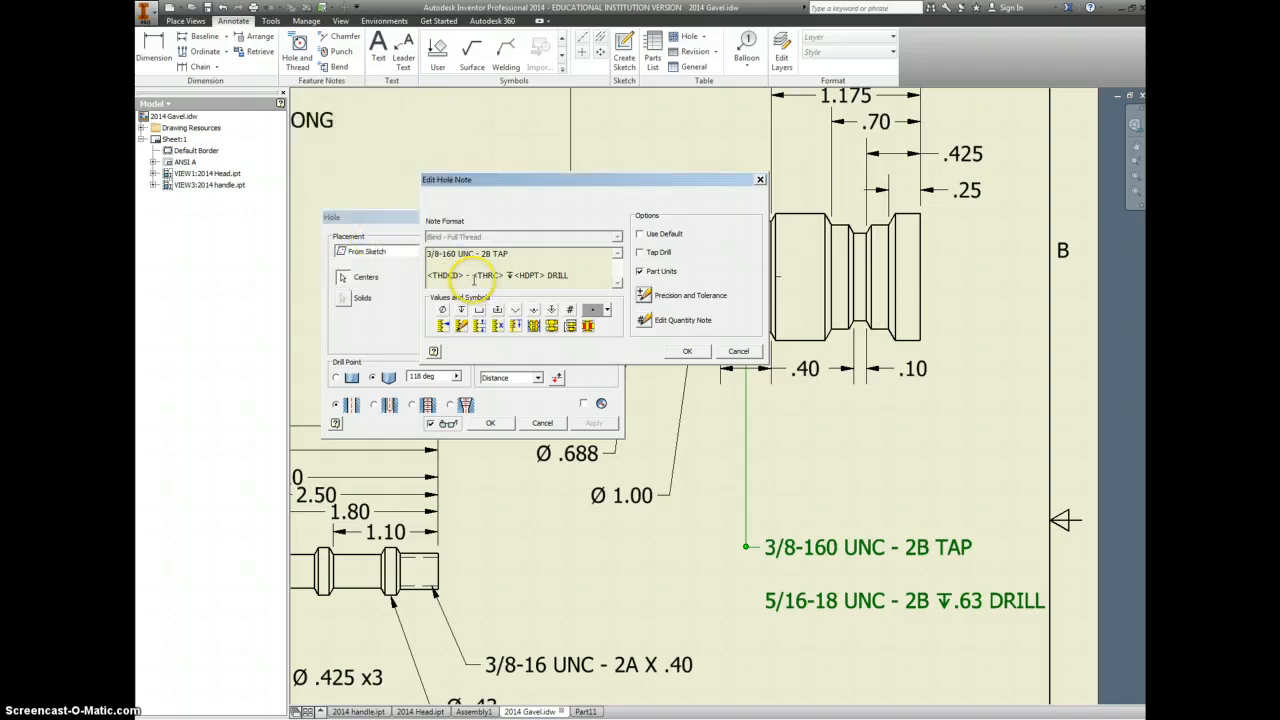
left_click(687, 351)
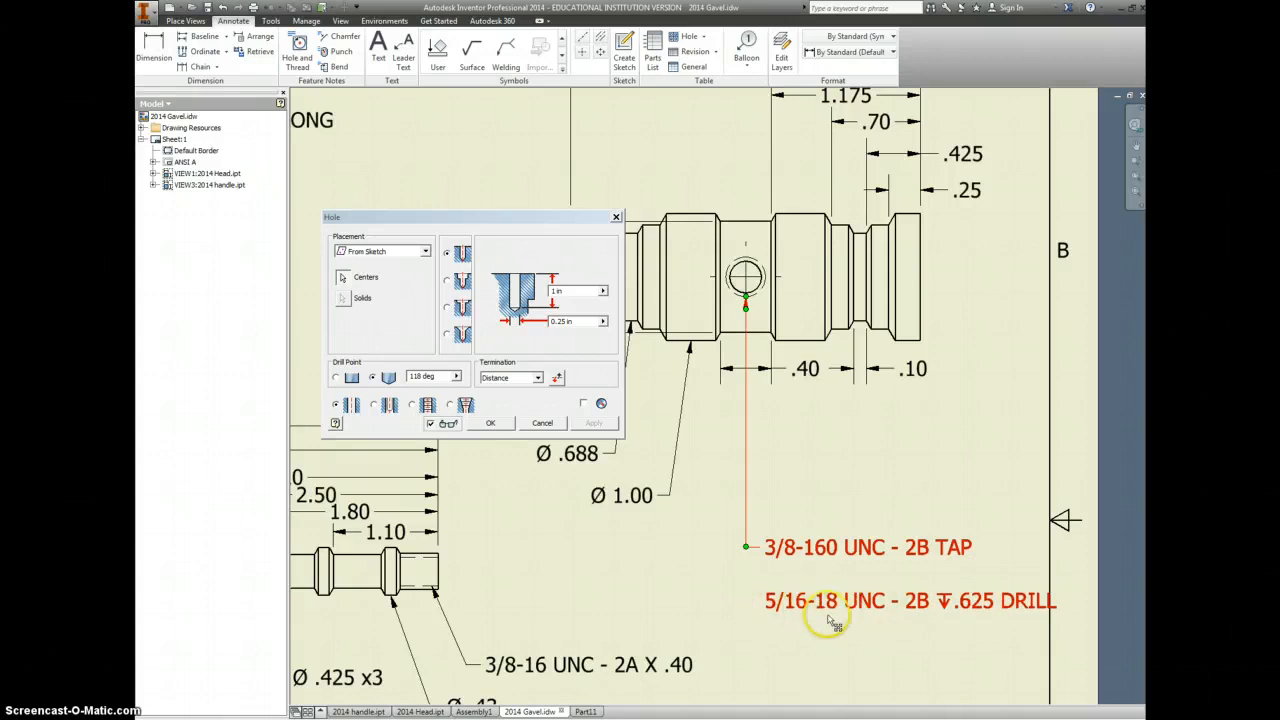
Back in Part11, set the hole depth to .625 in and make it a tapped hole
left_click(583, 711)
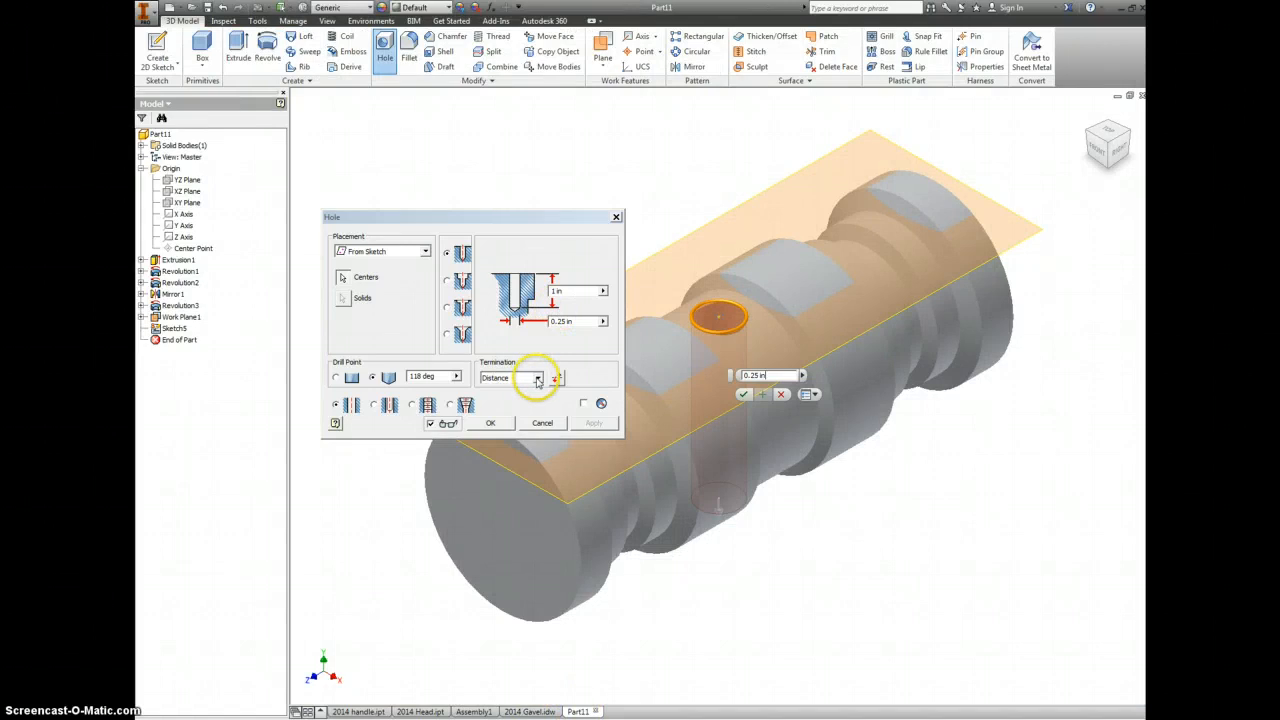
left_click(568, 292)
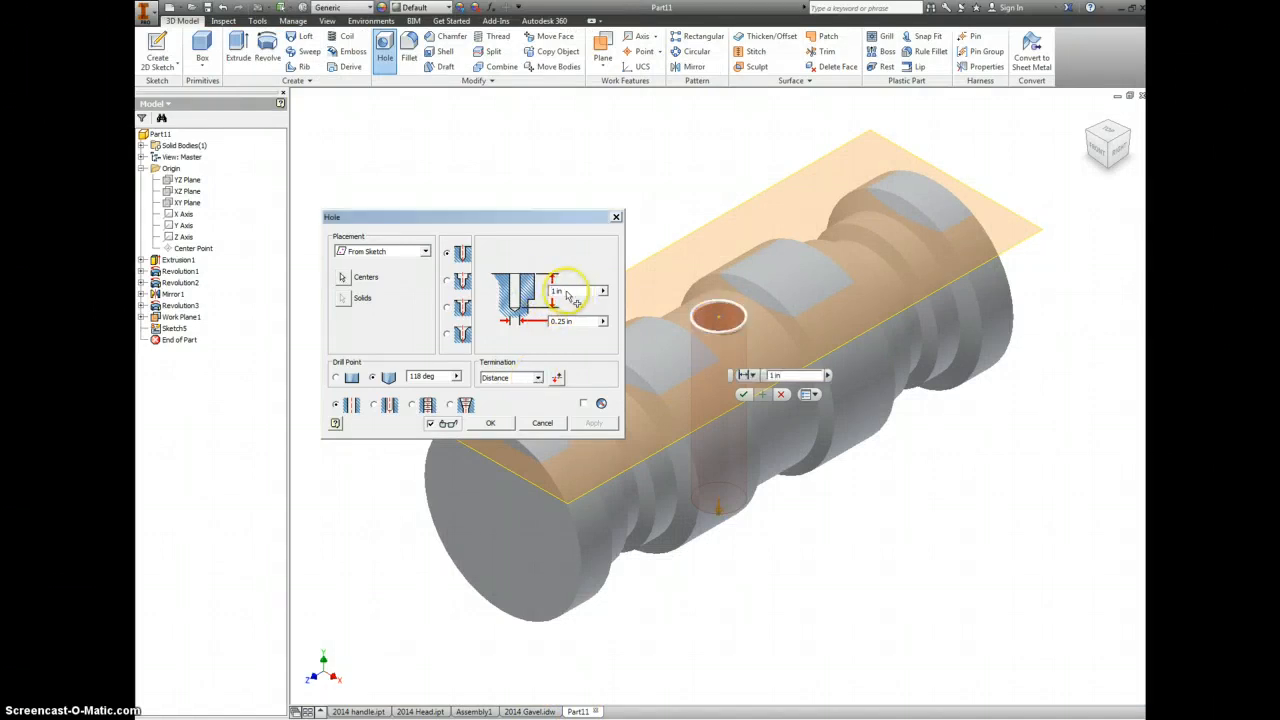
left_click(519, 290)
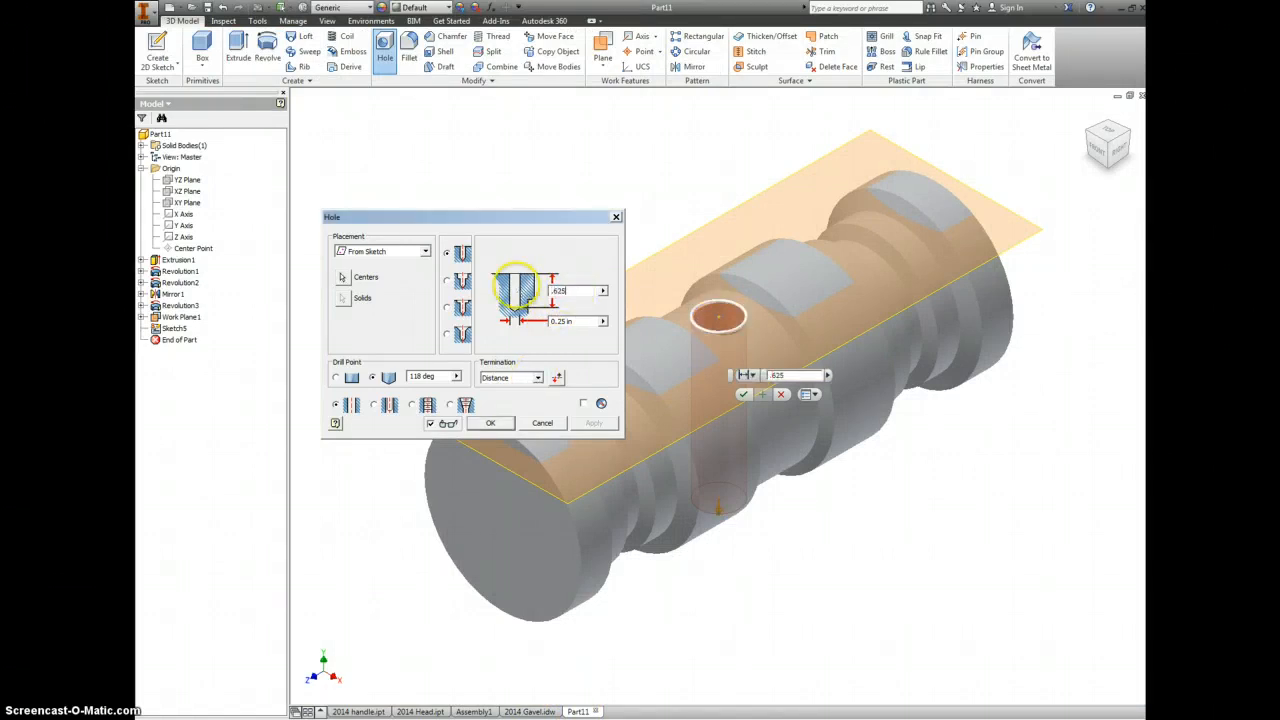
left_click(411, 405)
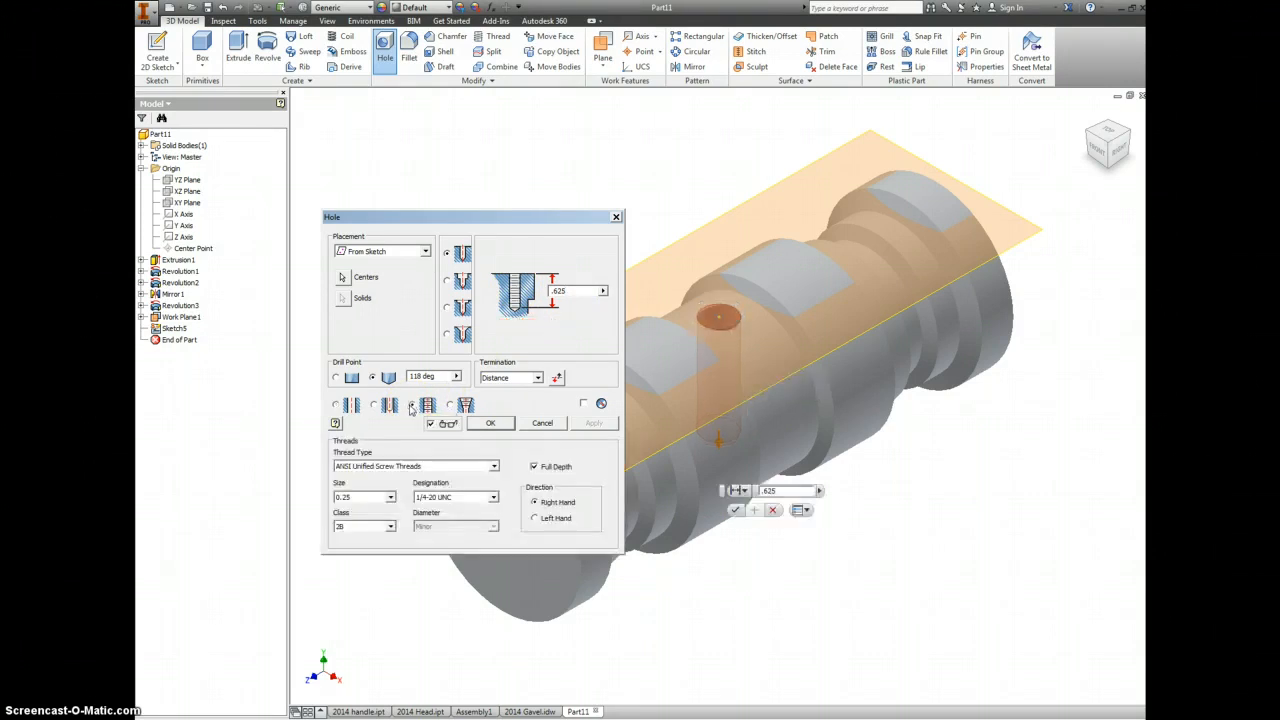
left_click(391, 497)
left_click(393, 504)
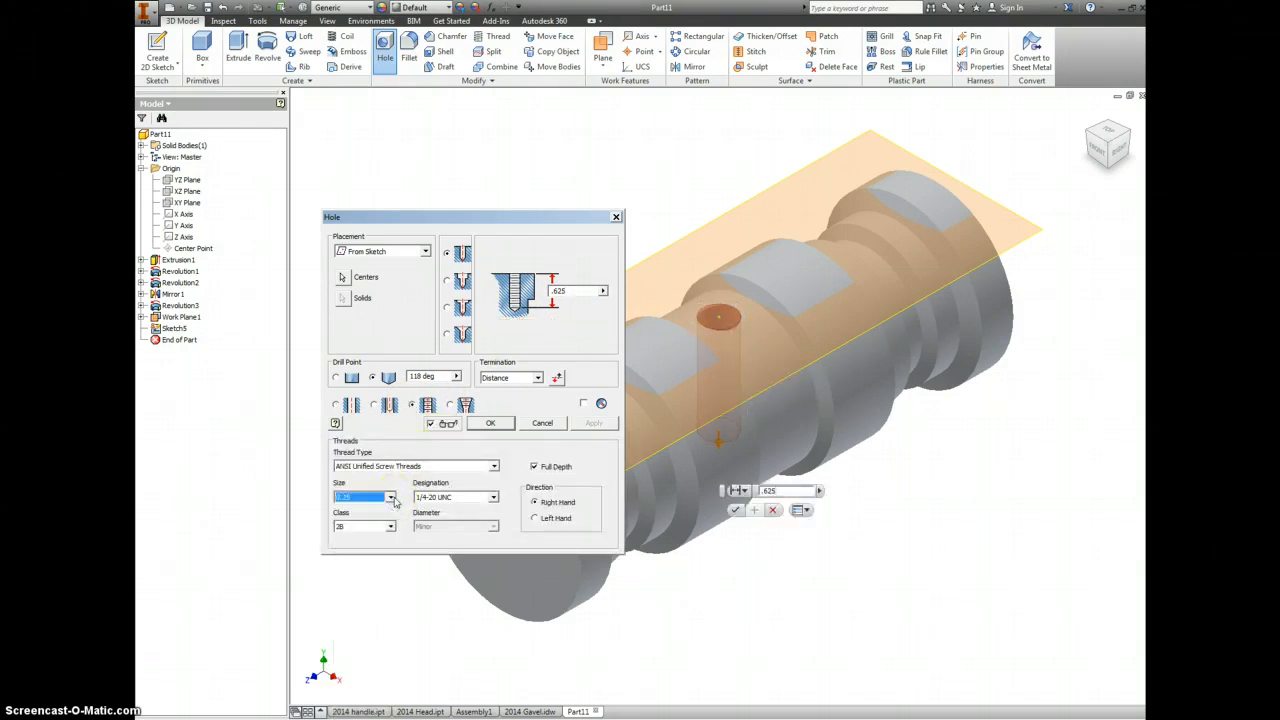
Recheck the thread callout in the 2014 Gavel drawing, cancel the pending hole, and return to Part11
left_click(523, 711)
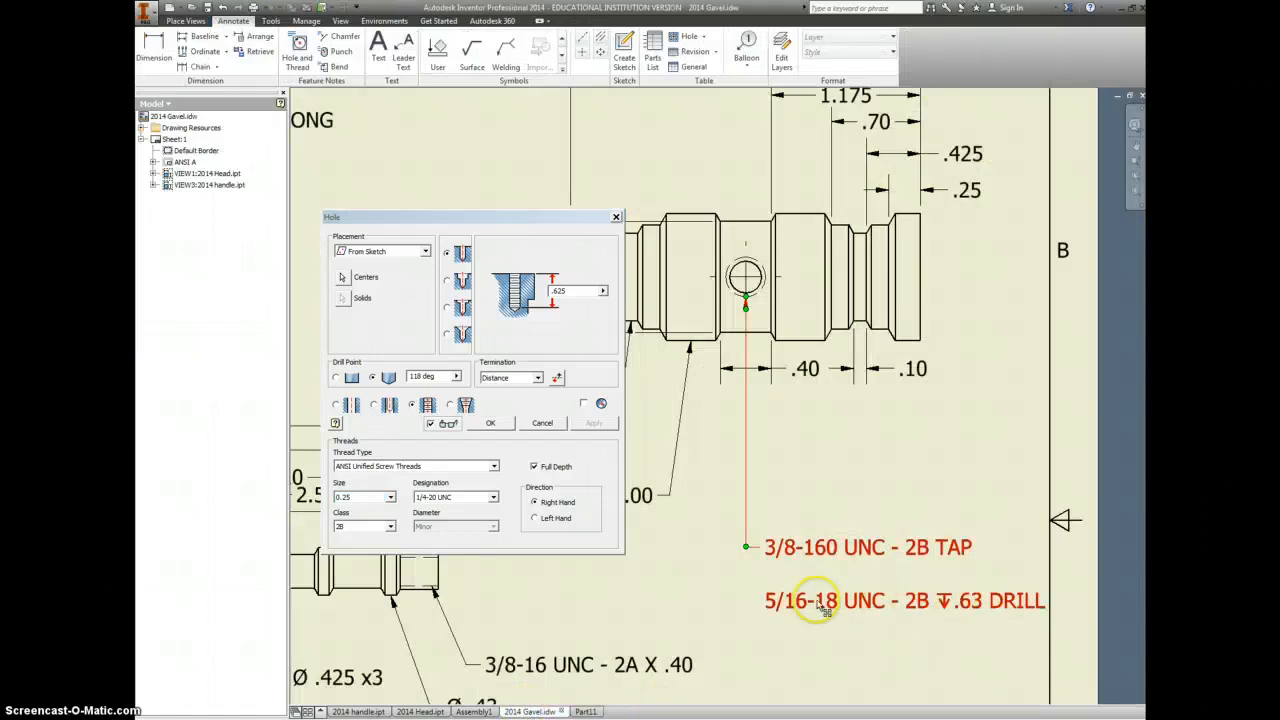
left_click(540, 423)
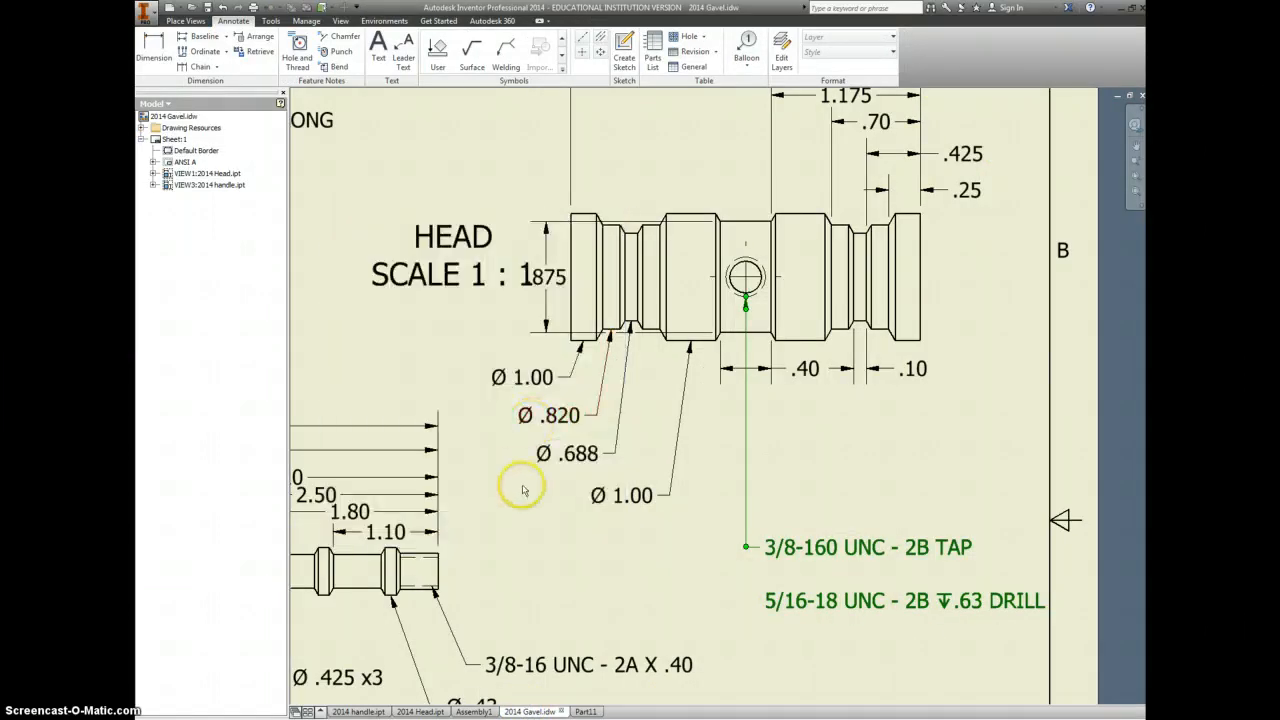
left_click(582, 711)
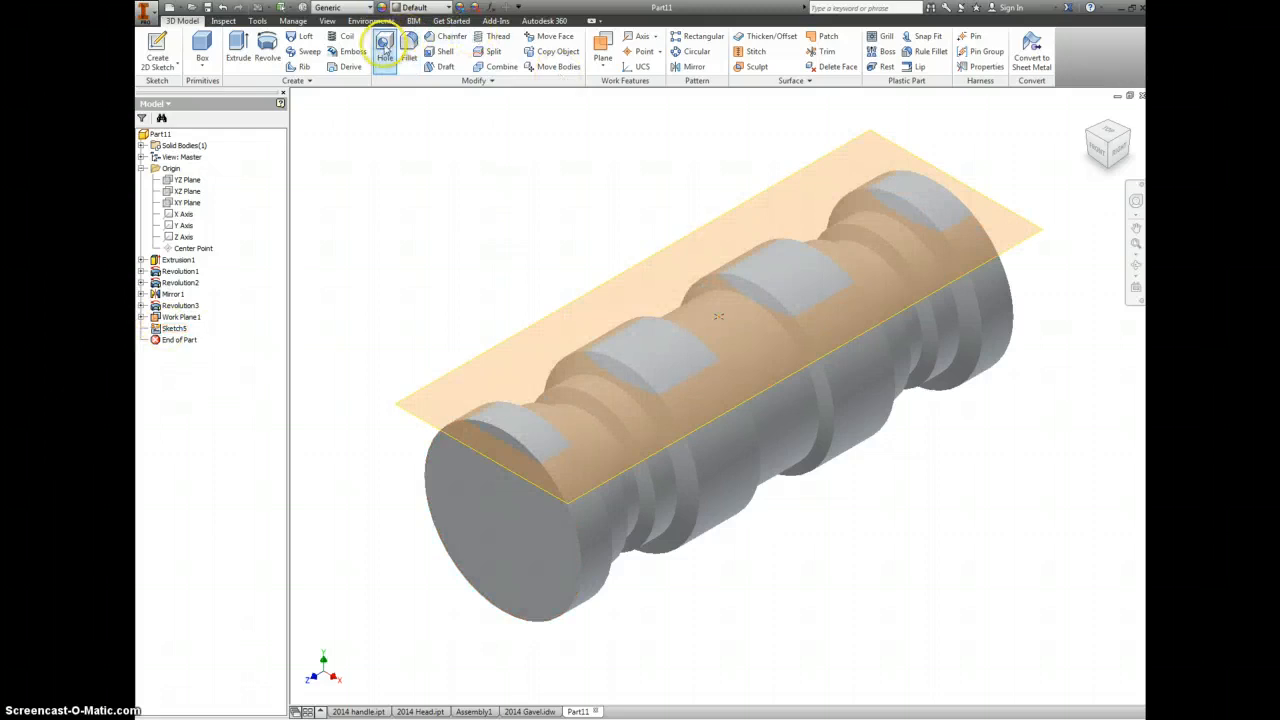
Create a full-depth tapped hole at the sketch point, .625 in deep, with size 0.3125 and a 5/16-18 UNC thread
left_click(385, 48)
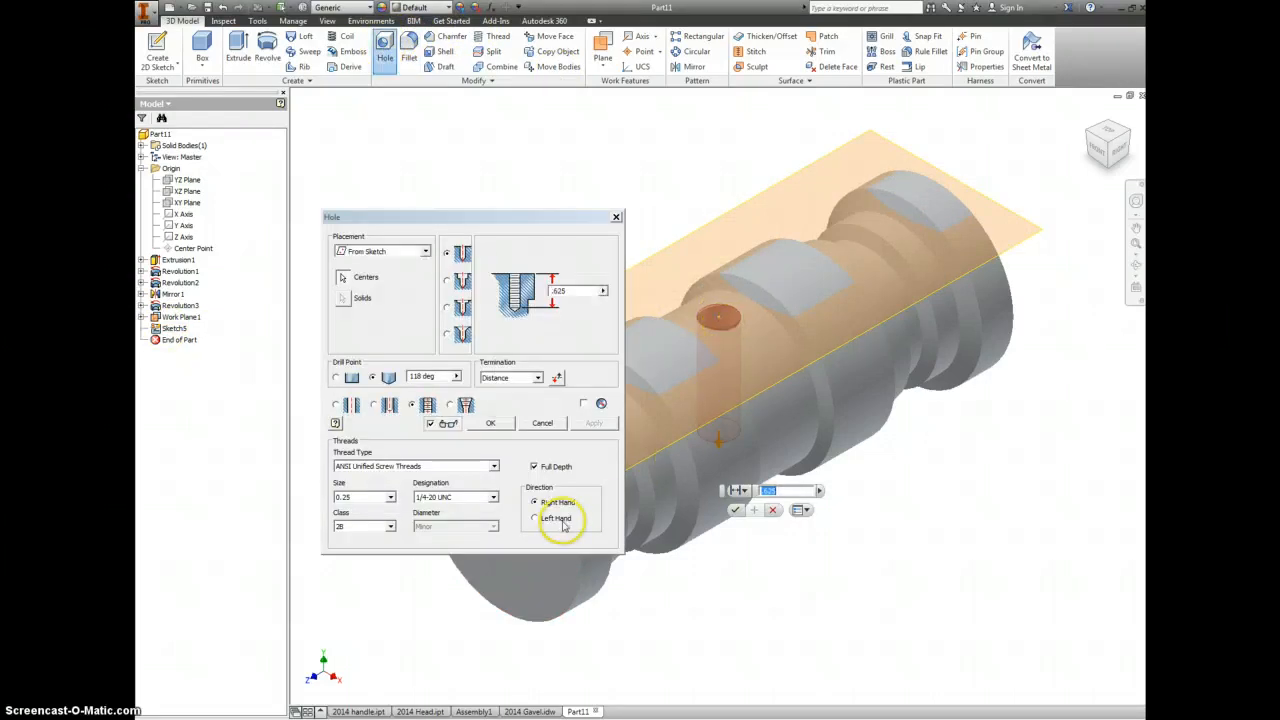
left_click(391, 498)
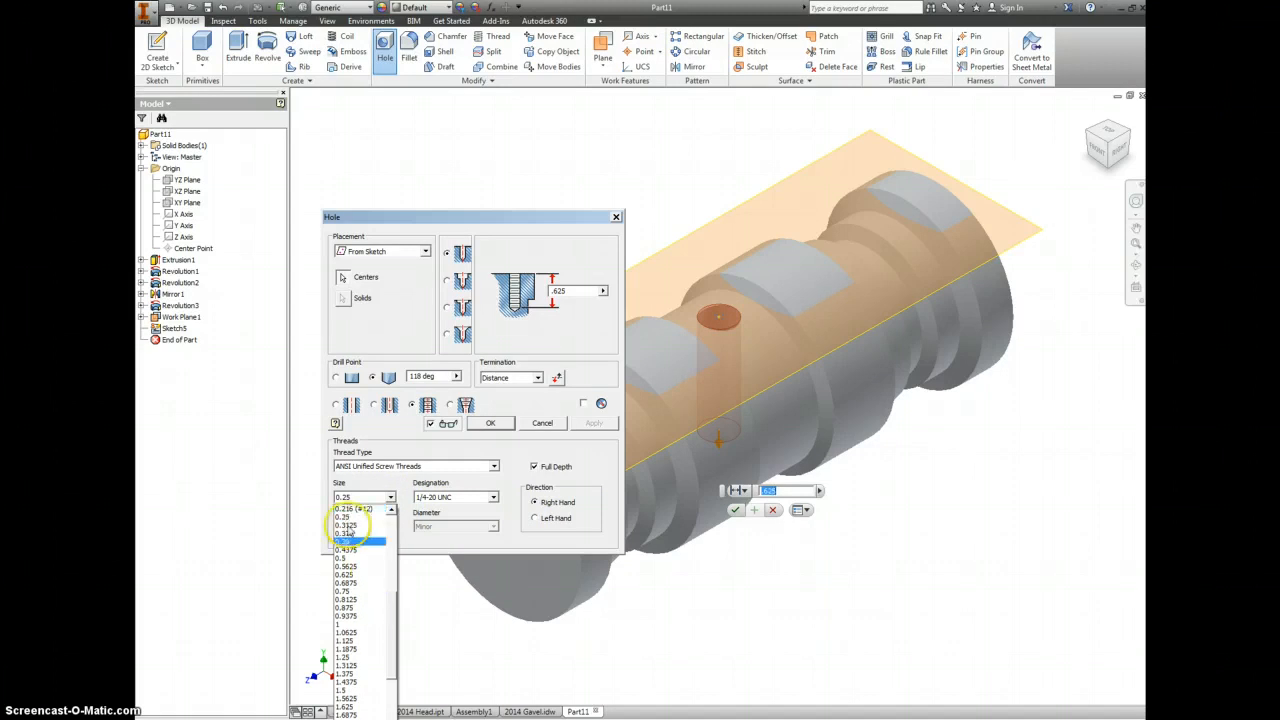
left_click(345, 528)
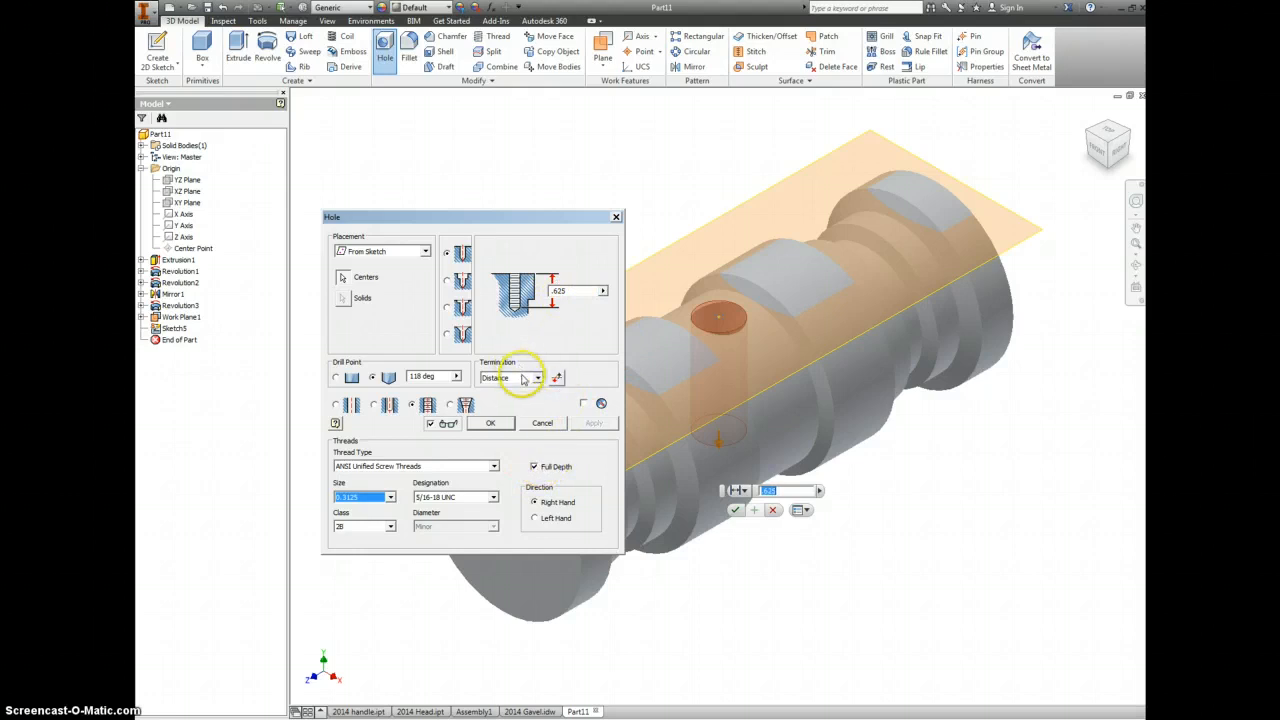
left_click(490, 423)
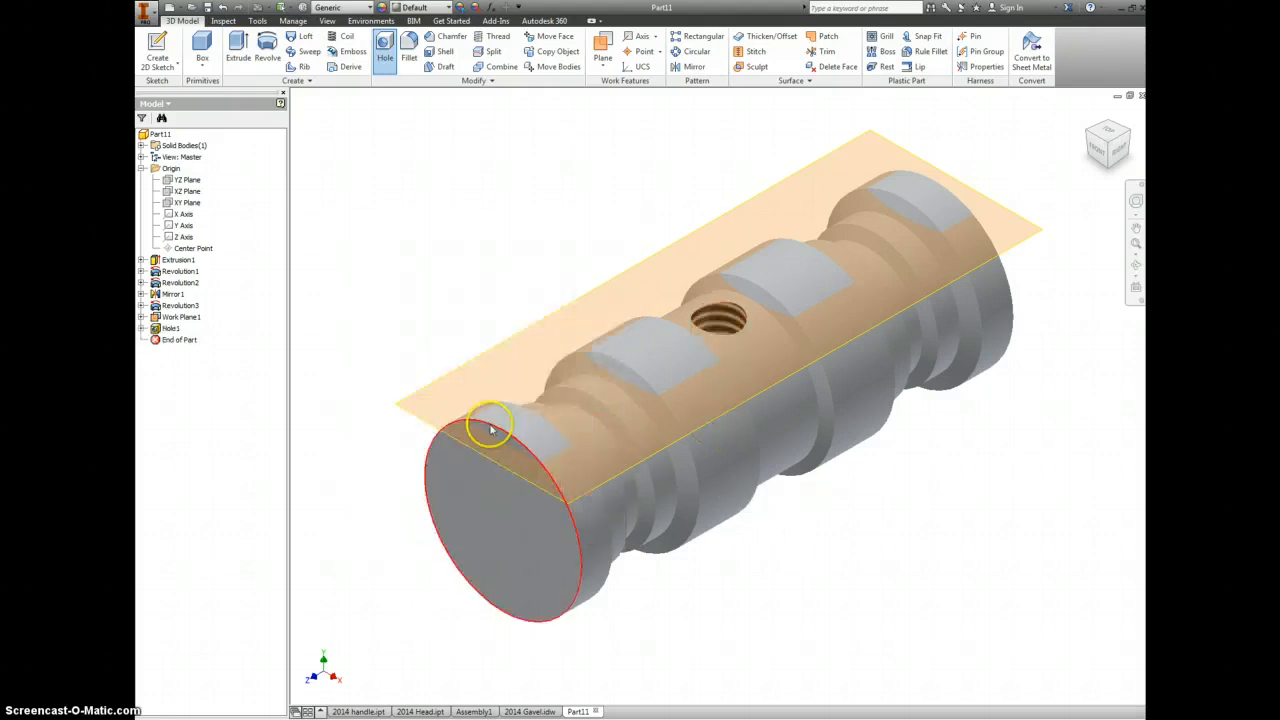
Hide the tangent work plane and save the part as Gavel Head in the 5.2 folder, shown in the isometric view
right_click(686, 244)
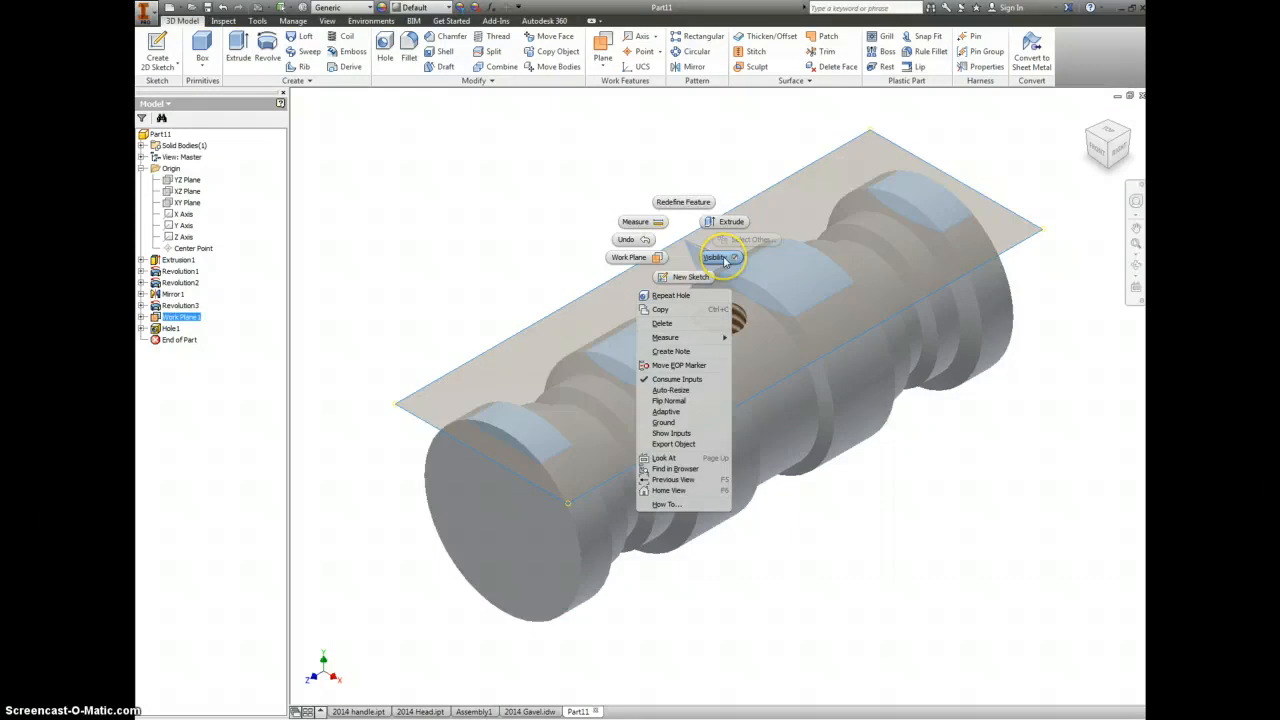
left_click(725, 259)
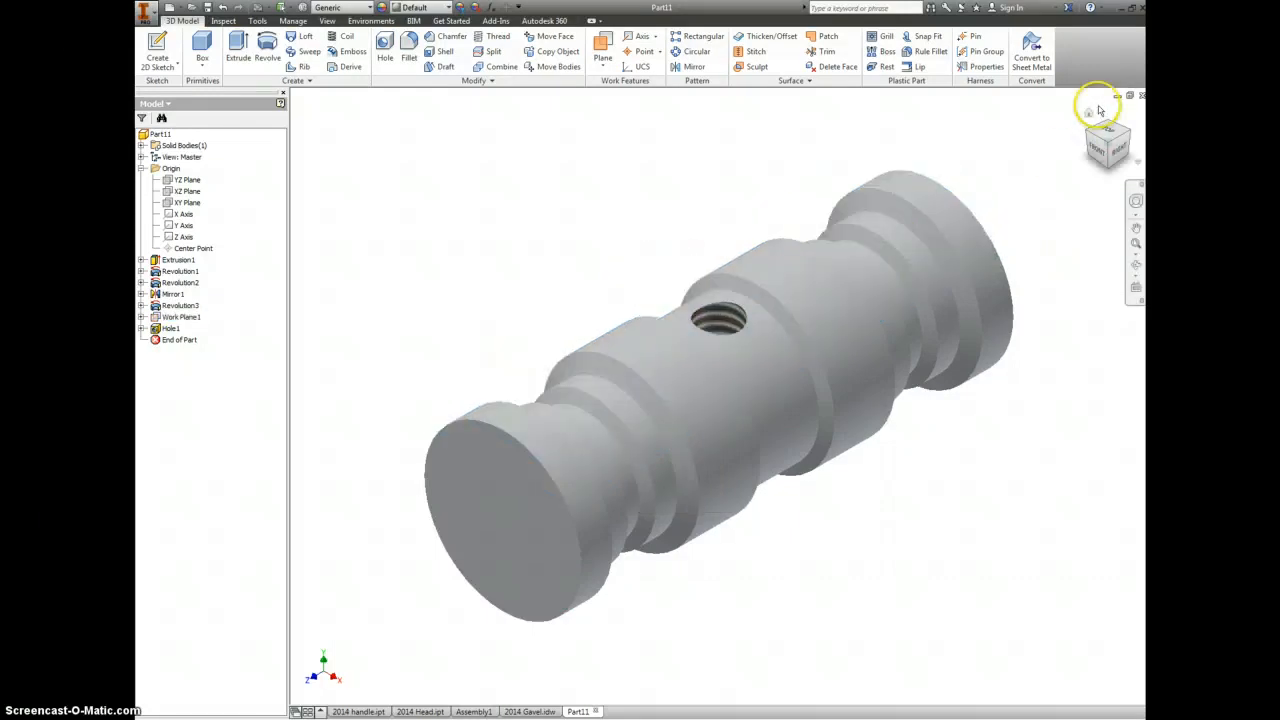
left_click(1090, 117)
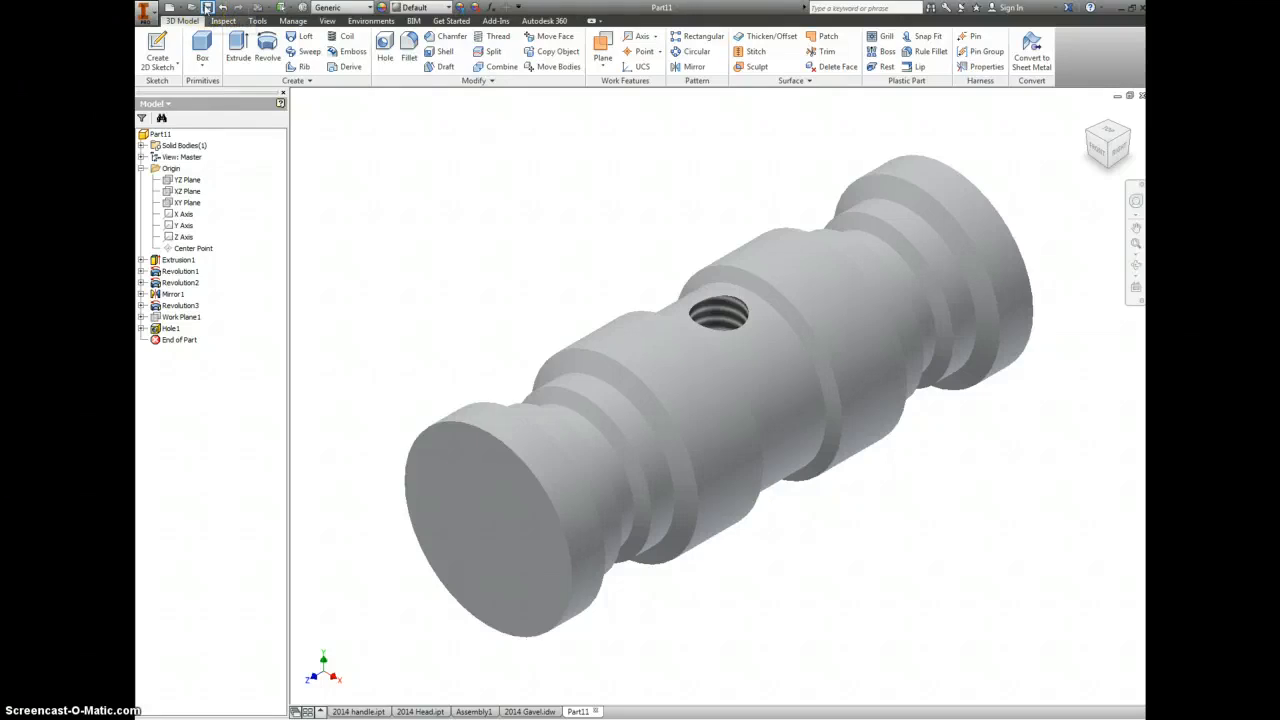
left_click(207, 7)
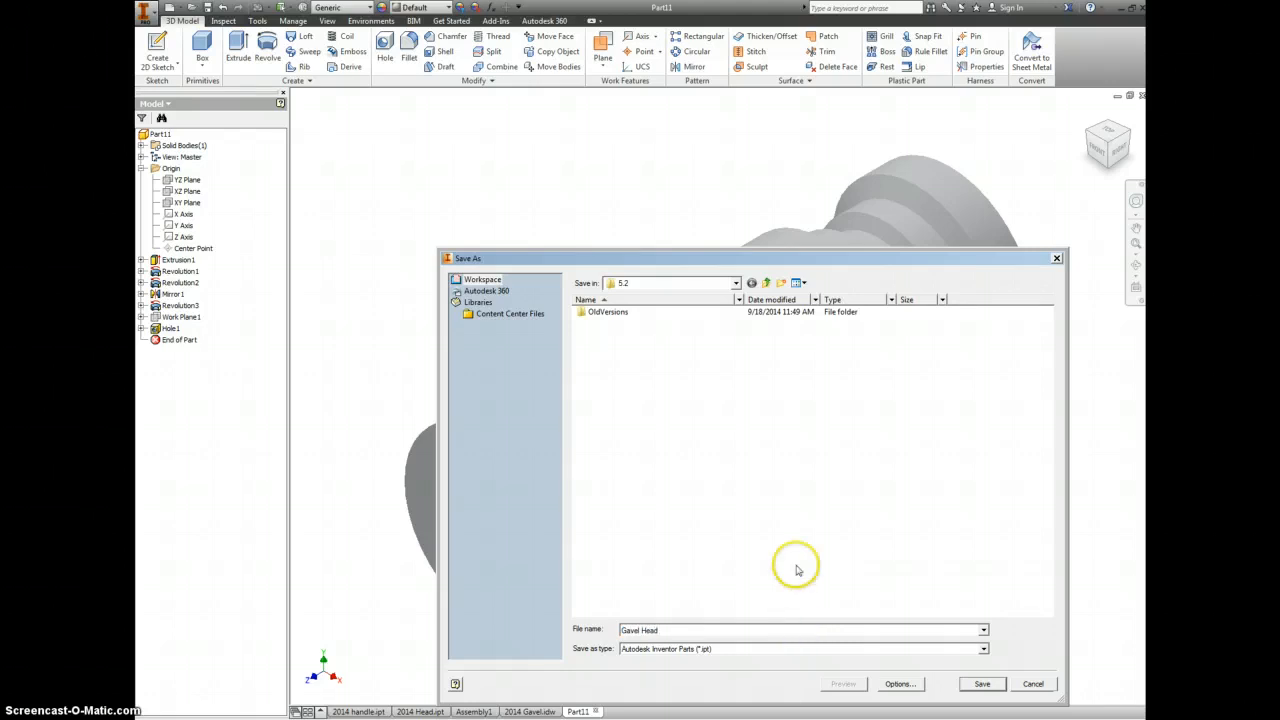
left_click(982, 684)
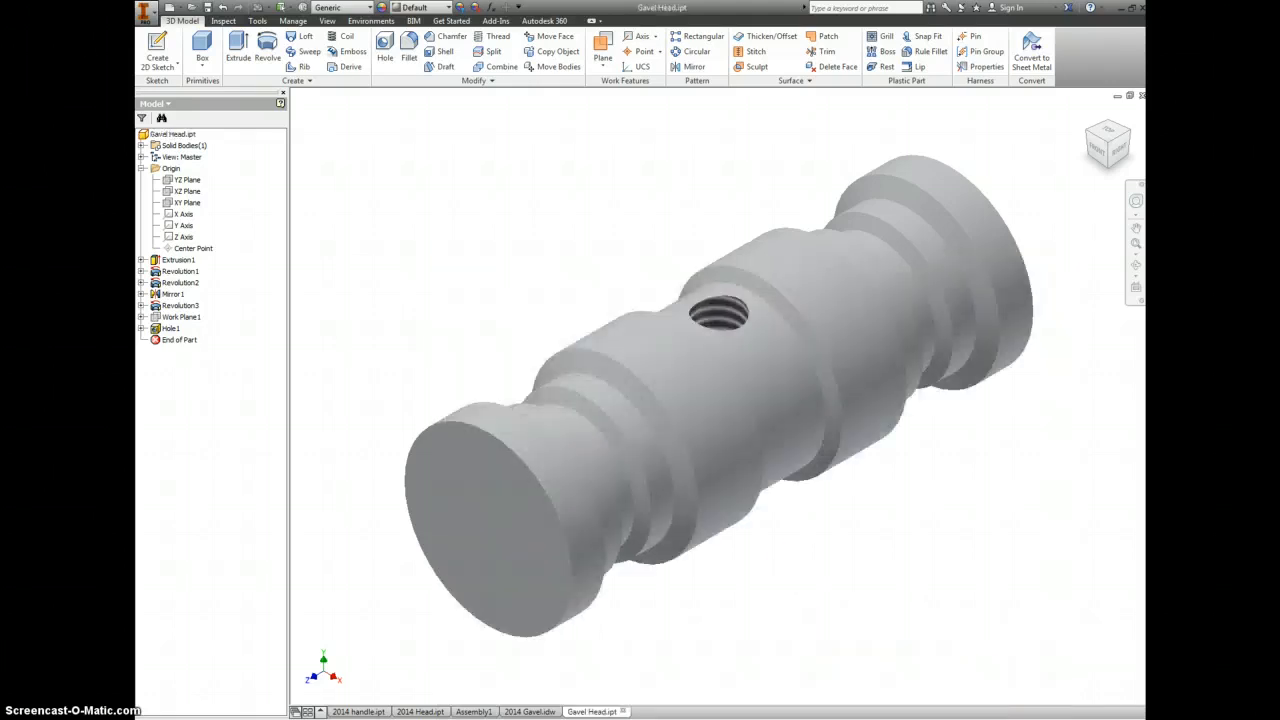